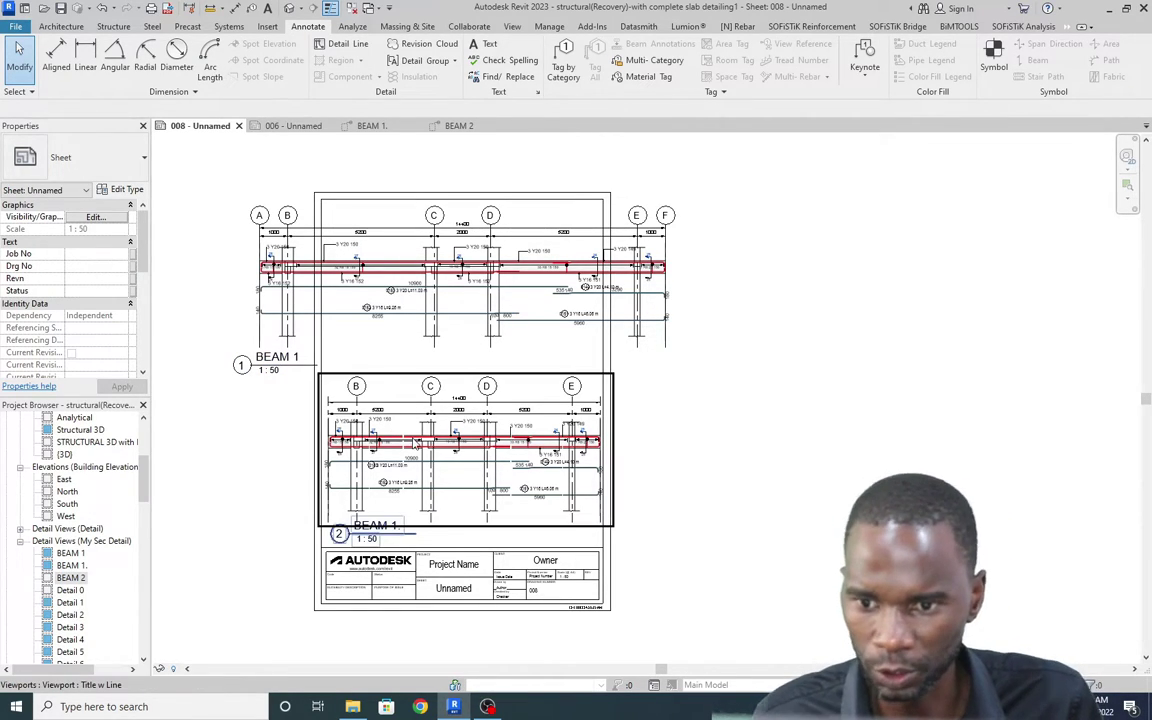
Step: Zoom around sheet 008 and select its upper and lower BEAM 1 viewports
scroll(340, 230, "up", 1)
scroll(450, 420, "down", 2)
scroll(536, 551, "up", 1)
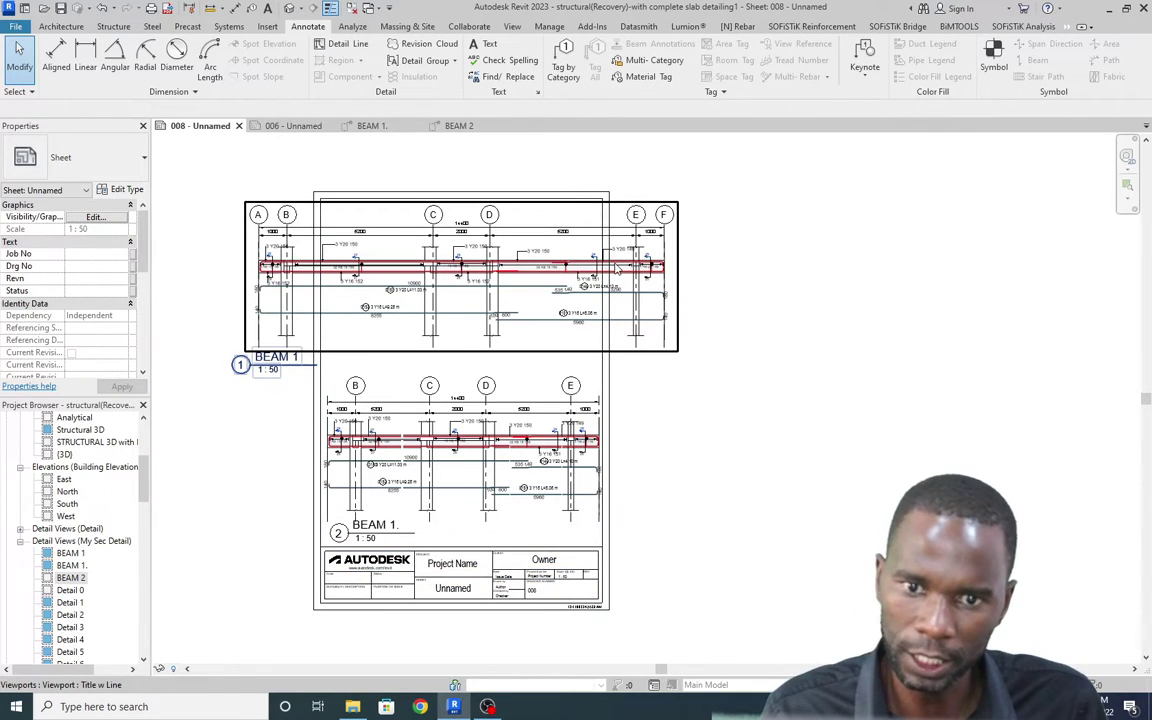
scroll(460, 440, "up", 2)
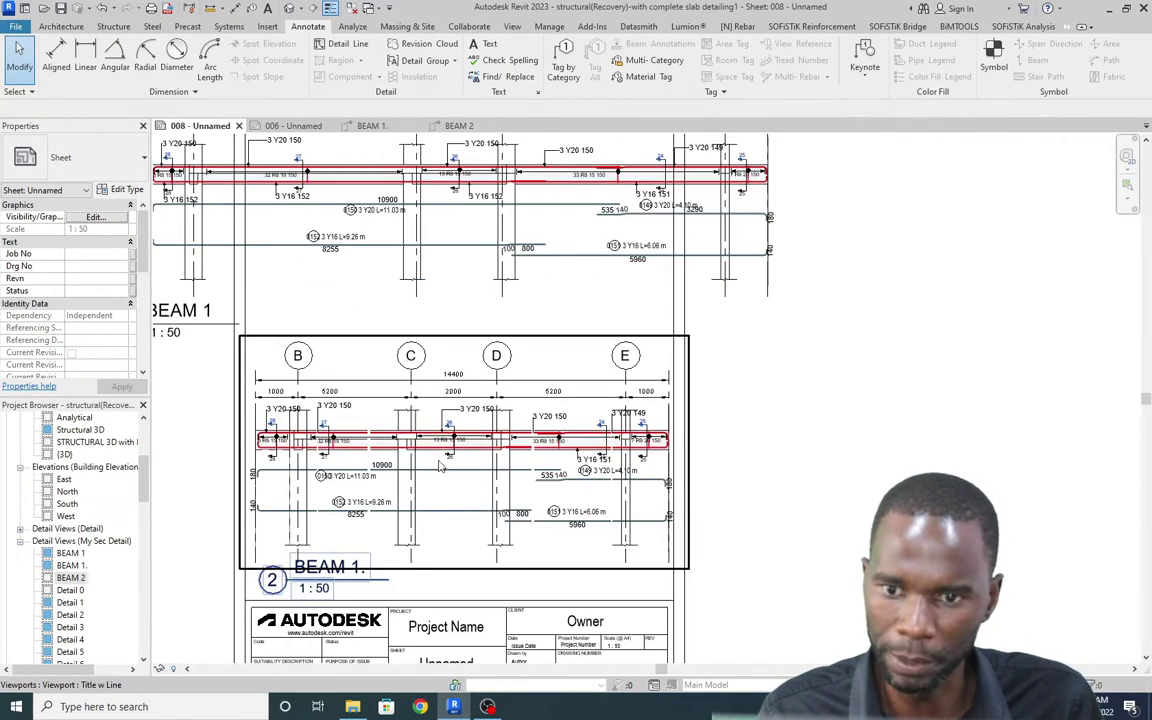
scroll(445, 470, "down", 3)
scroll(455, 232, "up", 4)
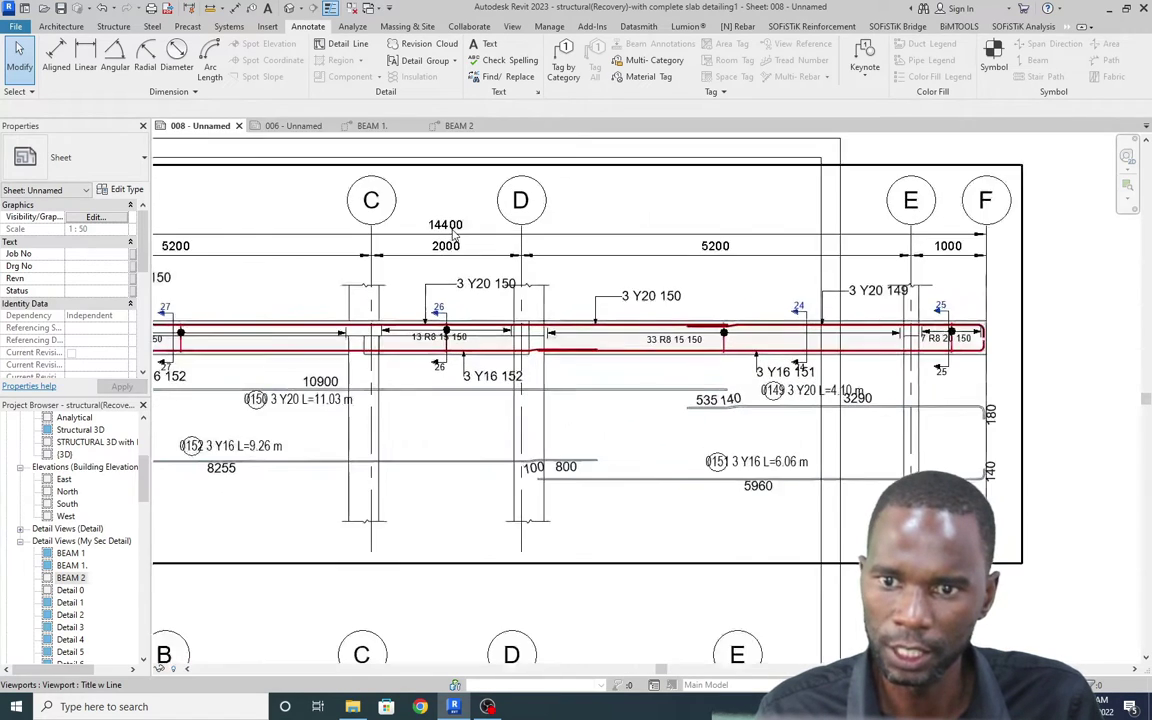
scroll(454, 233, "up", 1)
scroll(445, 245, "down", 4)
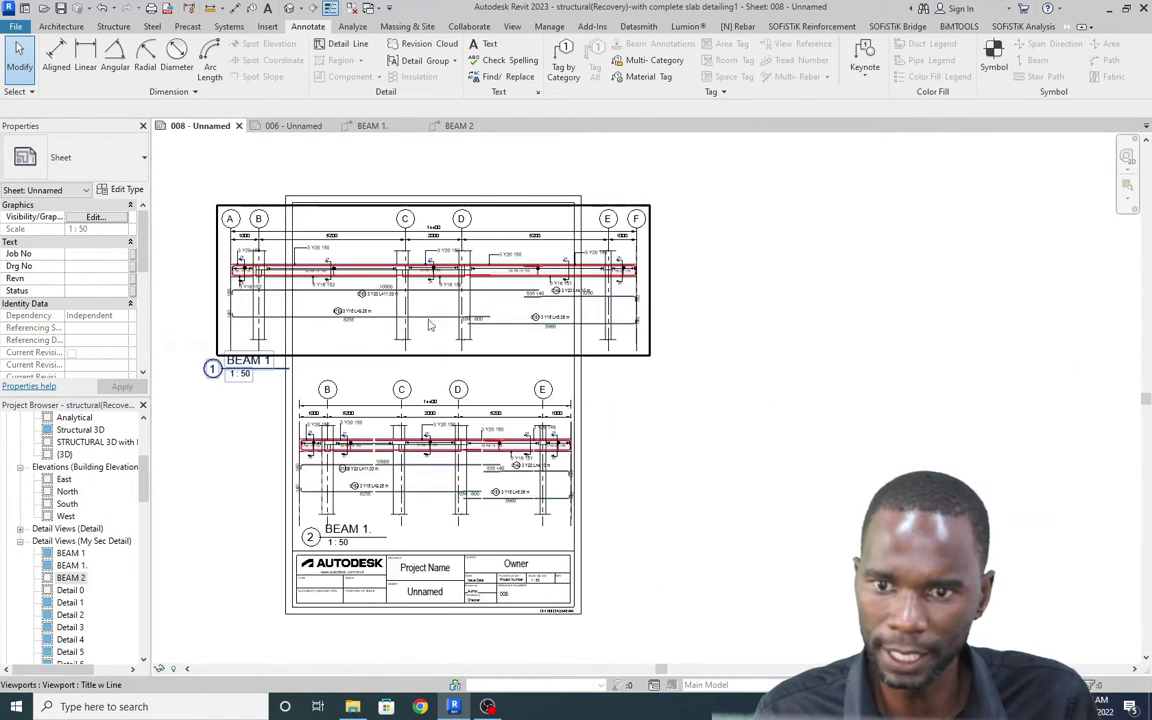
scroll(425, 418, "up", 3)
scroll(425, 418, "down", 2)
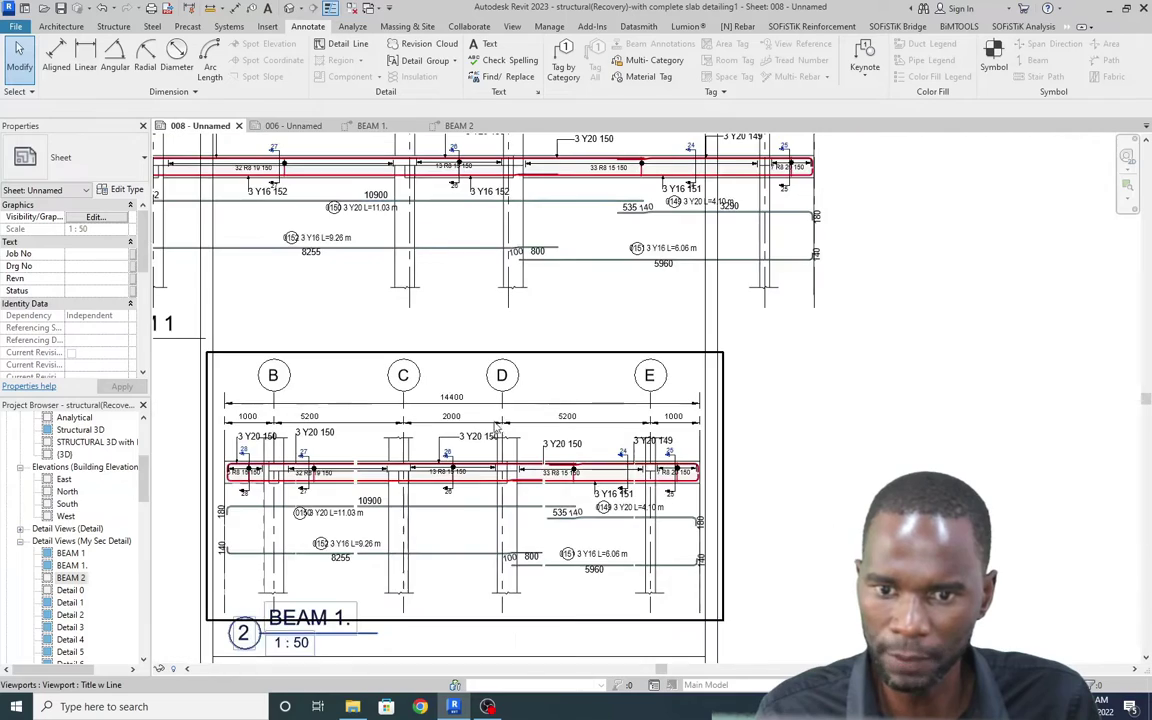
scroll(248, 438, "up", 1)
scroll(400, 428, "down", 2)
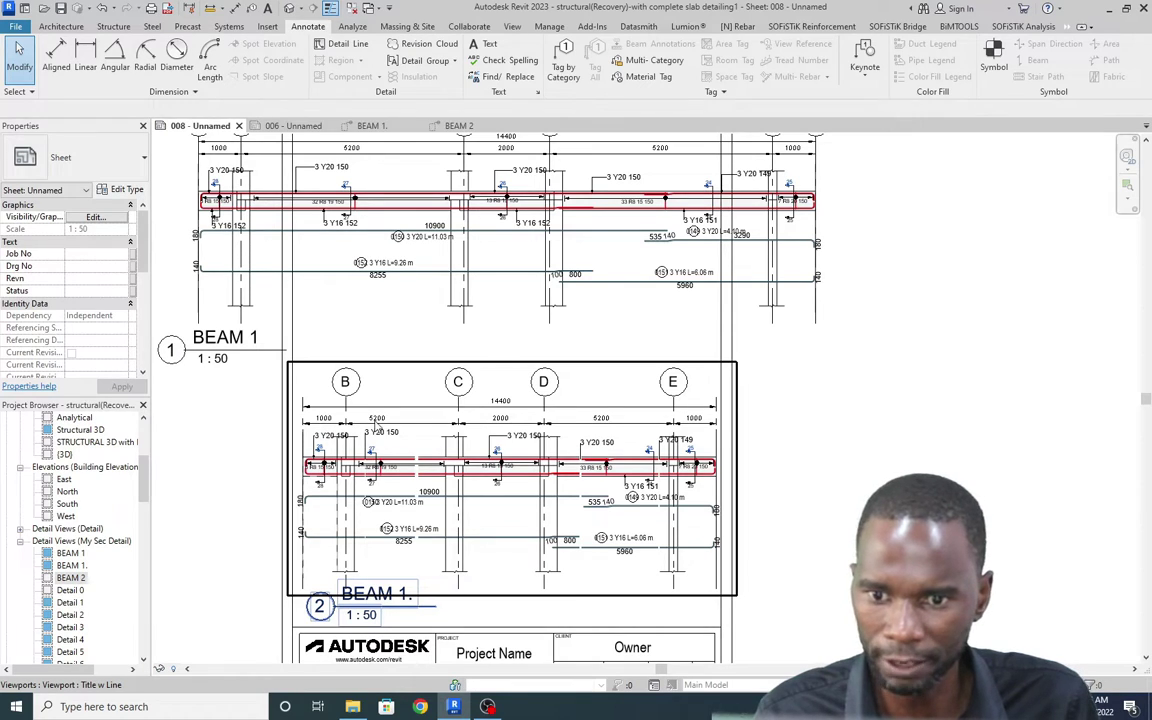
scroll(503, 424, "down", 2)
scroll(253, 228, "up", 3)
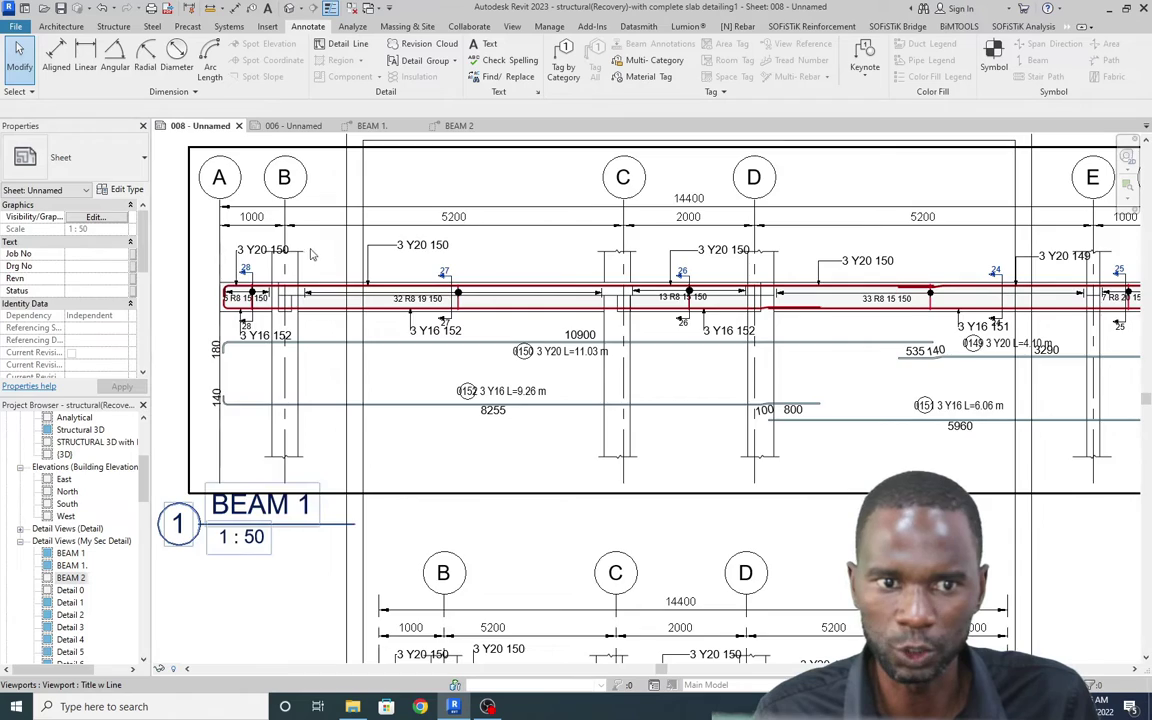
scroll(316, 252, "down", 3)
scroll(668, 250, "up", 4)
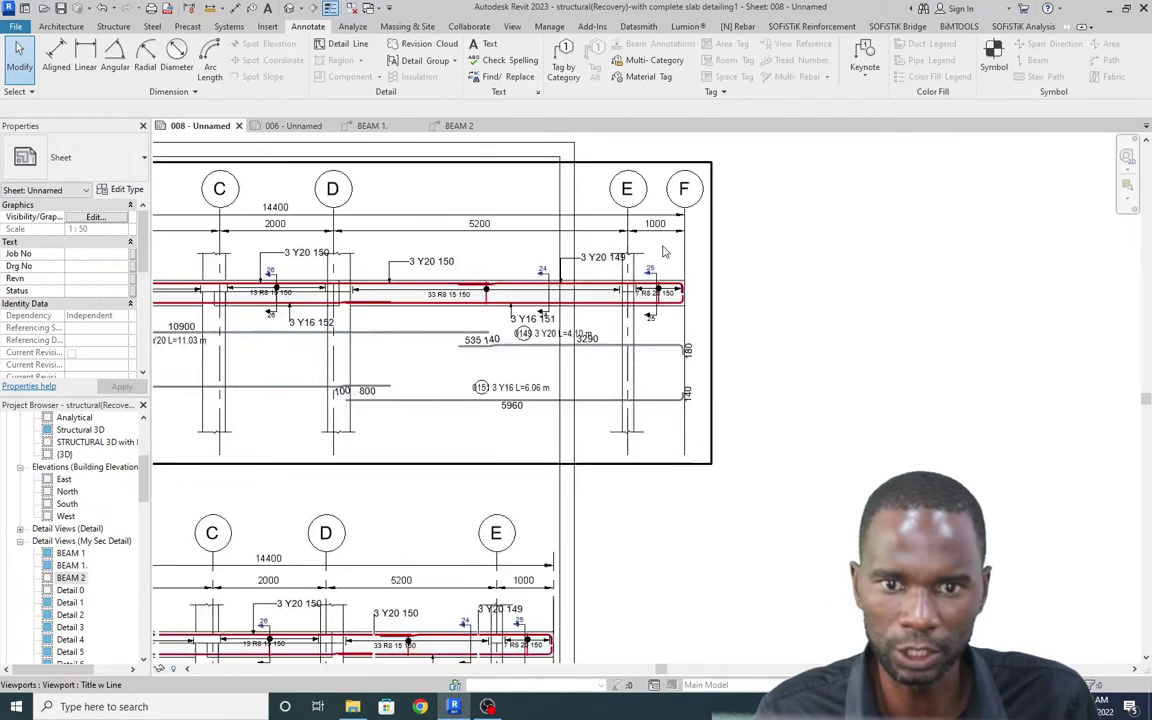
scroll(640, 270, "down", 5)
left_click(625, 297)
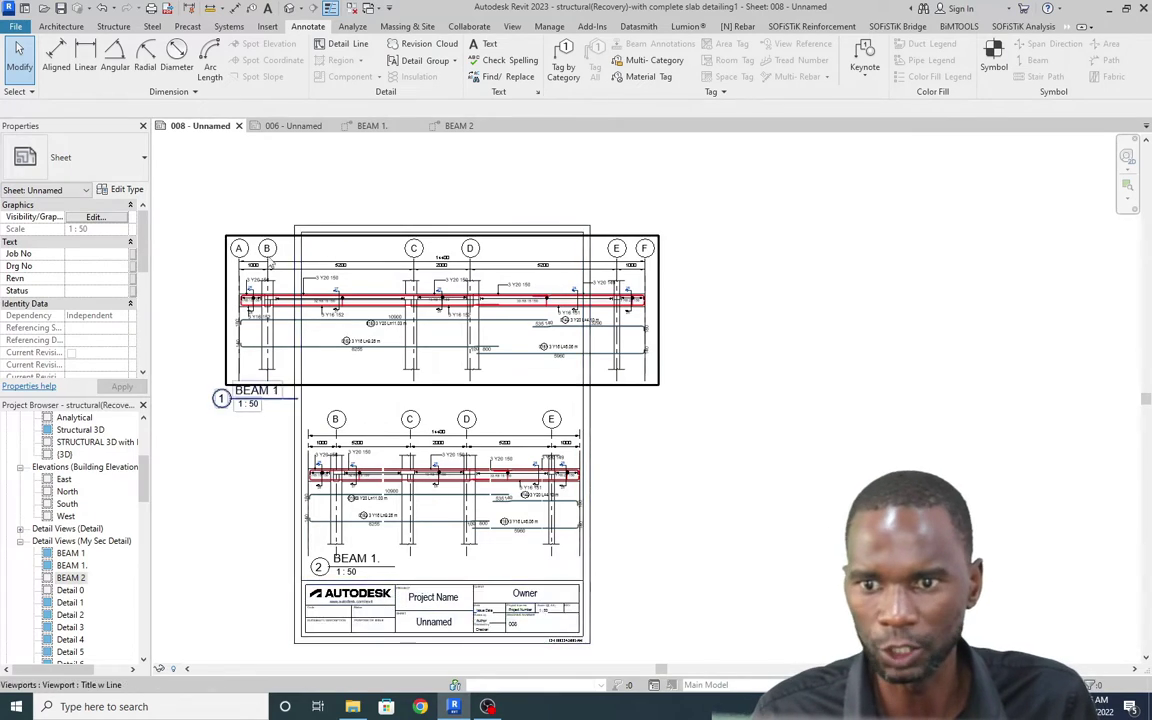
left_click(474, 440)
Step: Switch to sheet 006 with its beam elevations and numbered stirrup details
scroll(498, 383, "up", 3)
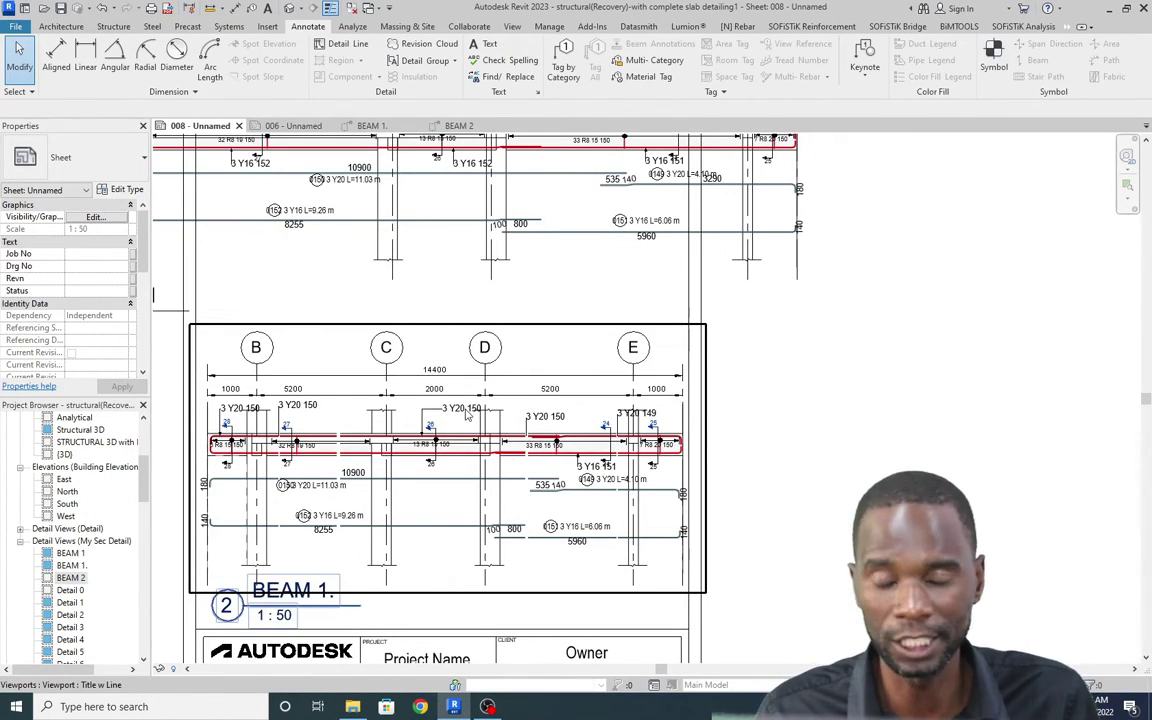
scroll(470, 410, "down", 3)
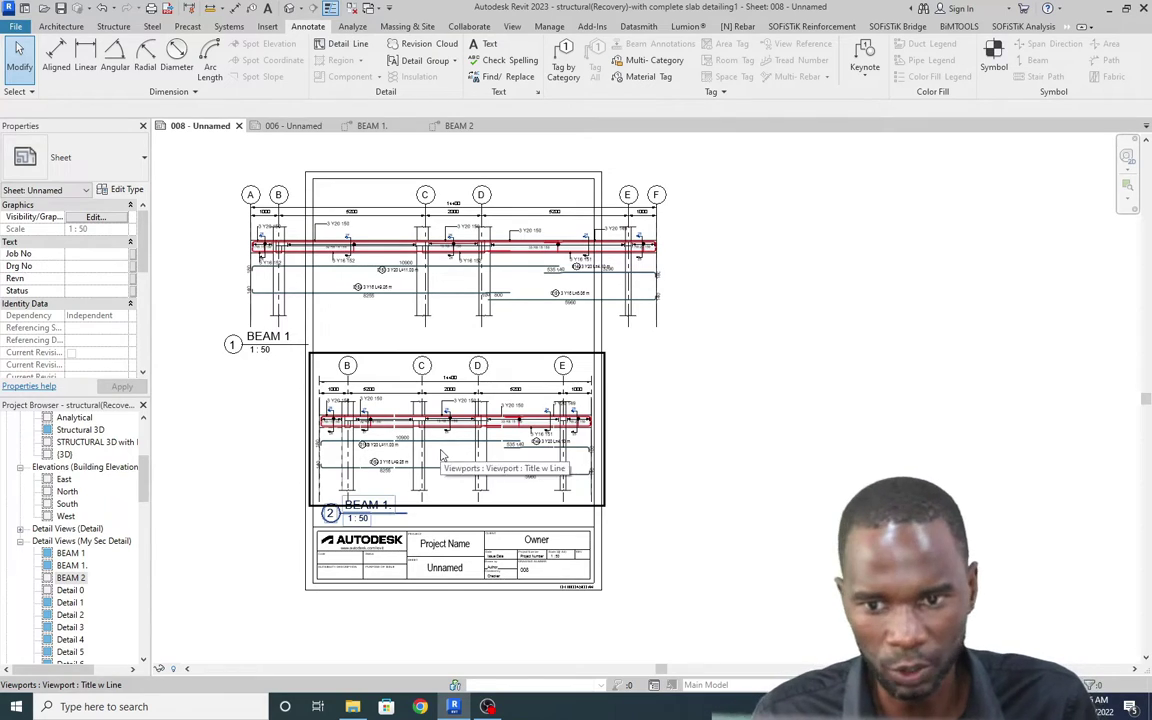
scroll(445, 457, "up", 2)
scroll(440, 460, "down", 2)
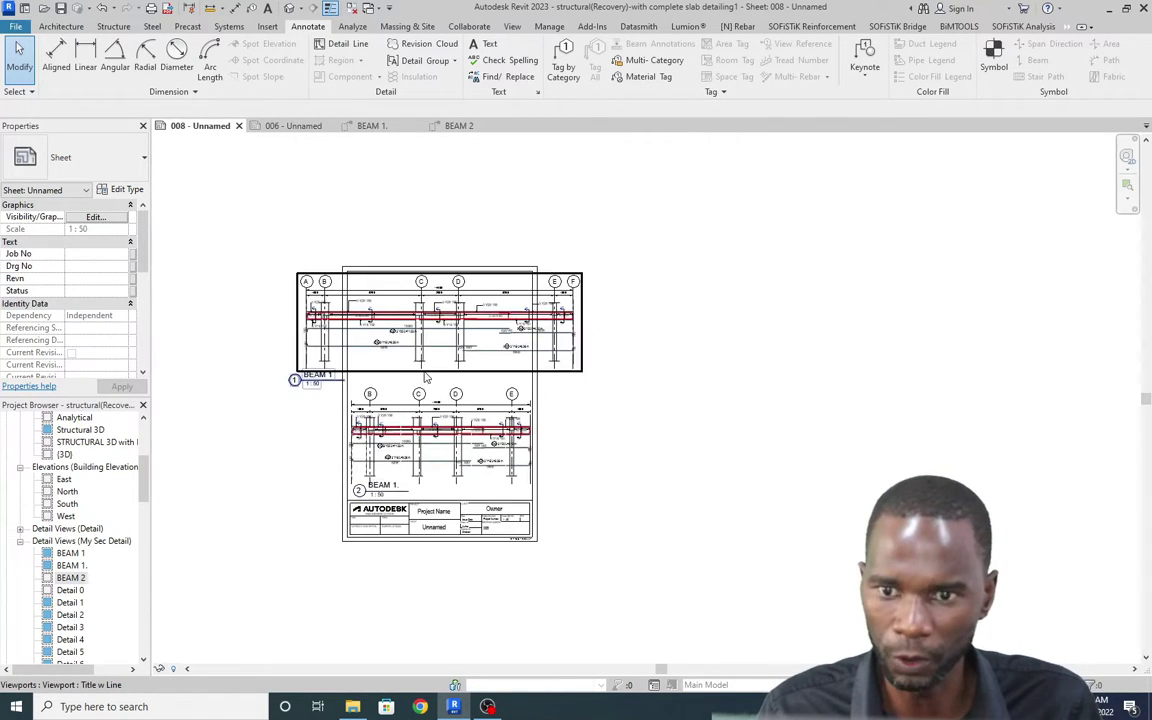
left_click(290, 126)
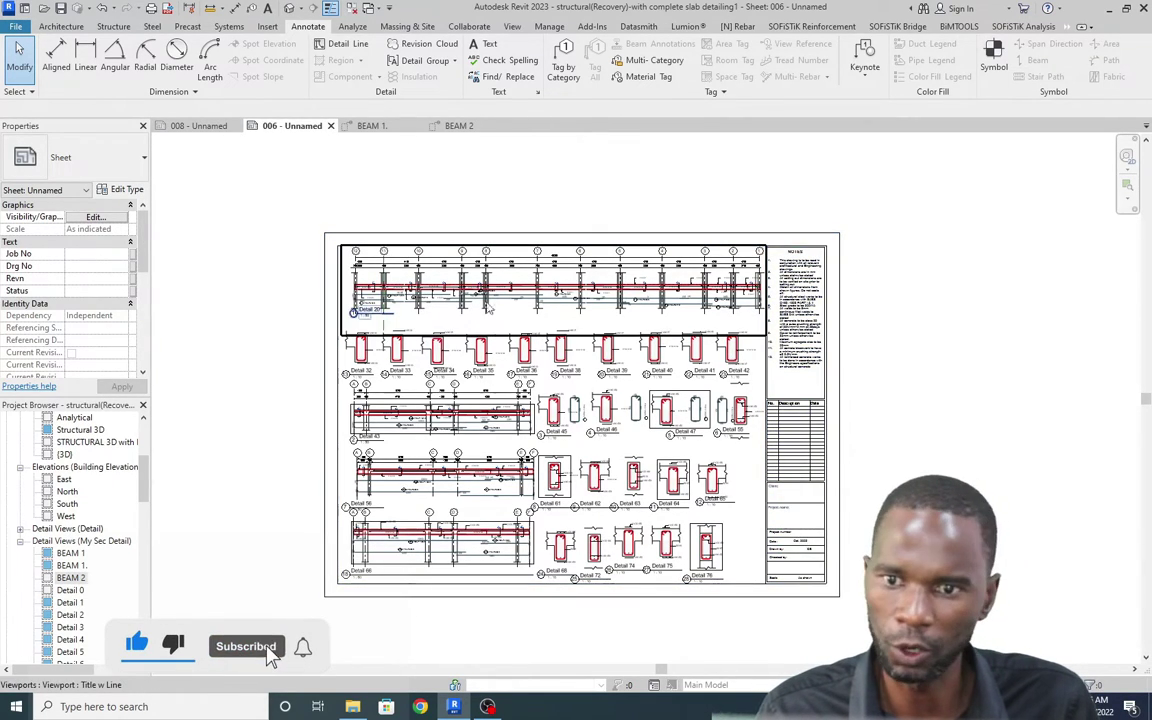
Step: Return to sheet 008, zoom over both BEAM 1 viewports, and select the lower one
left_click(205, 133)
scroll(552, 481, "up", 3)
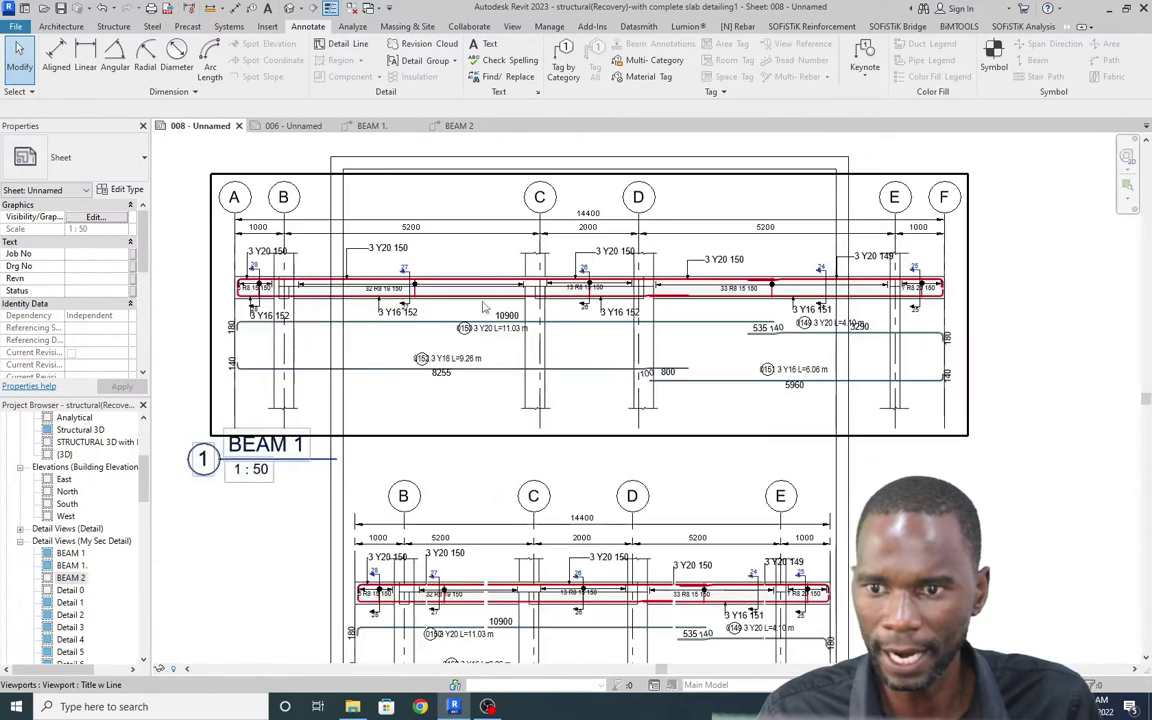
scroll(552, 481, "down", 3)
scroll(600, 440, "up", 10)
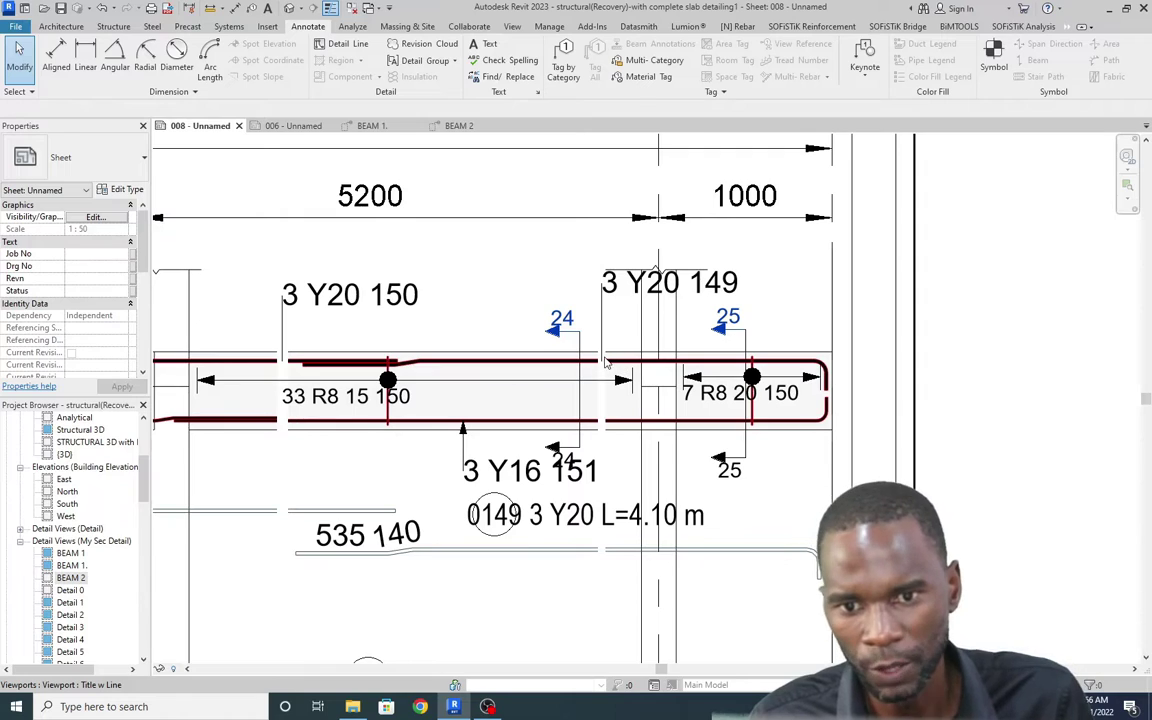
scroll(597, 354, "down", 2)
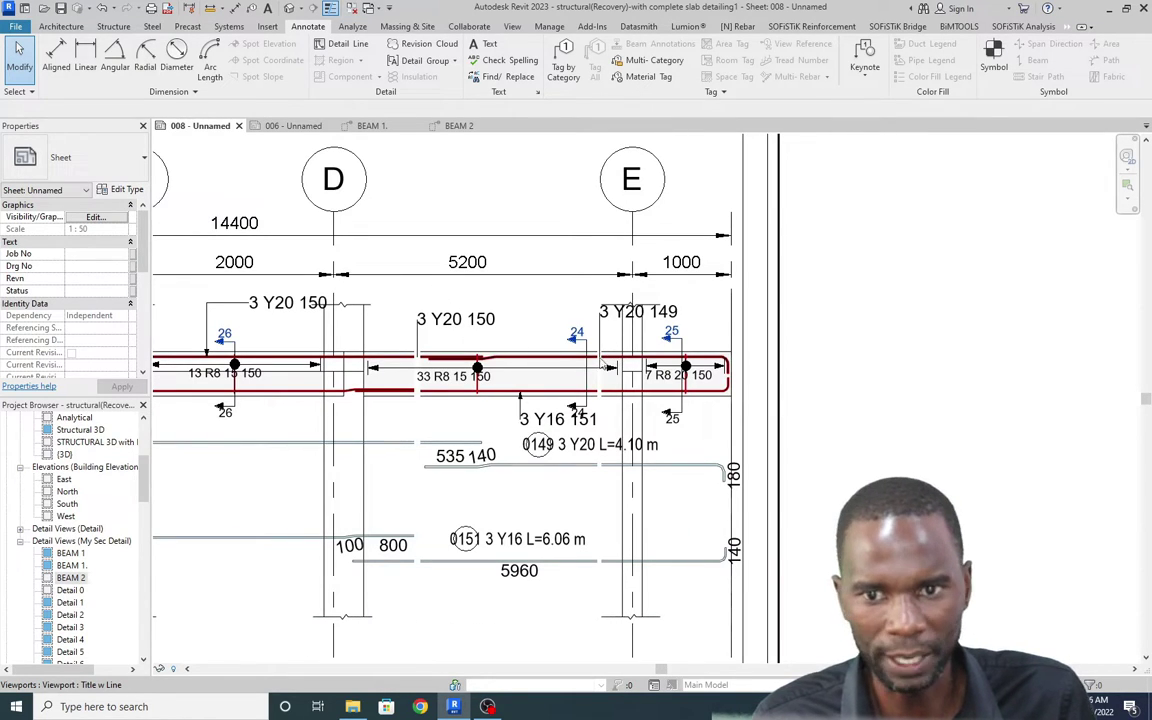
scroll(611, 369, "down", 5)
scroll(261, 375, "up", 2)
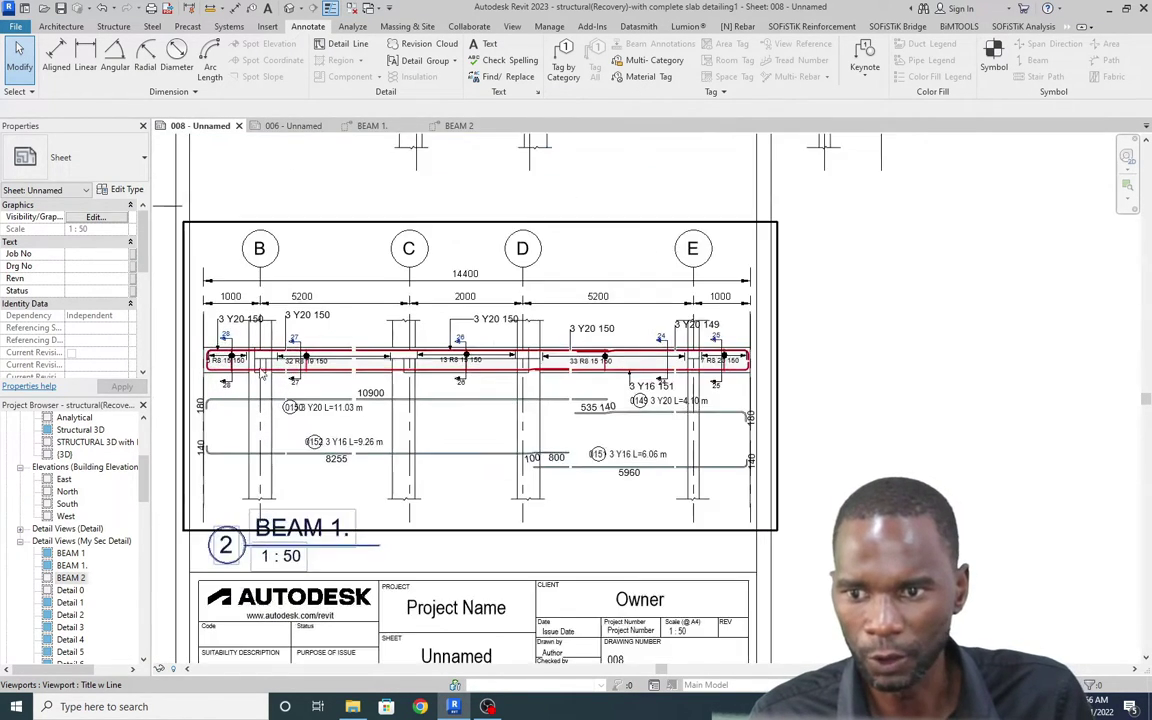
scroll(262, 374, "up", 1)
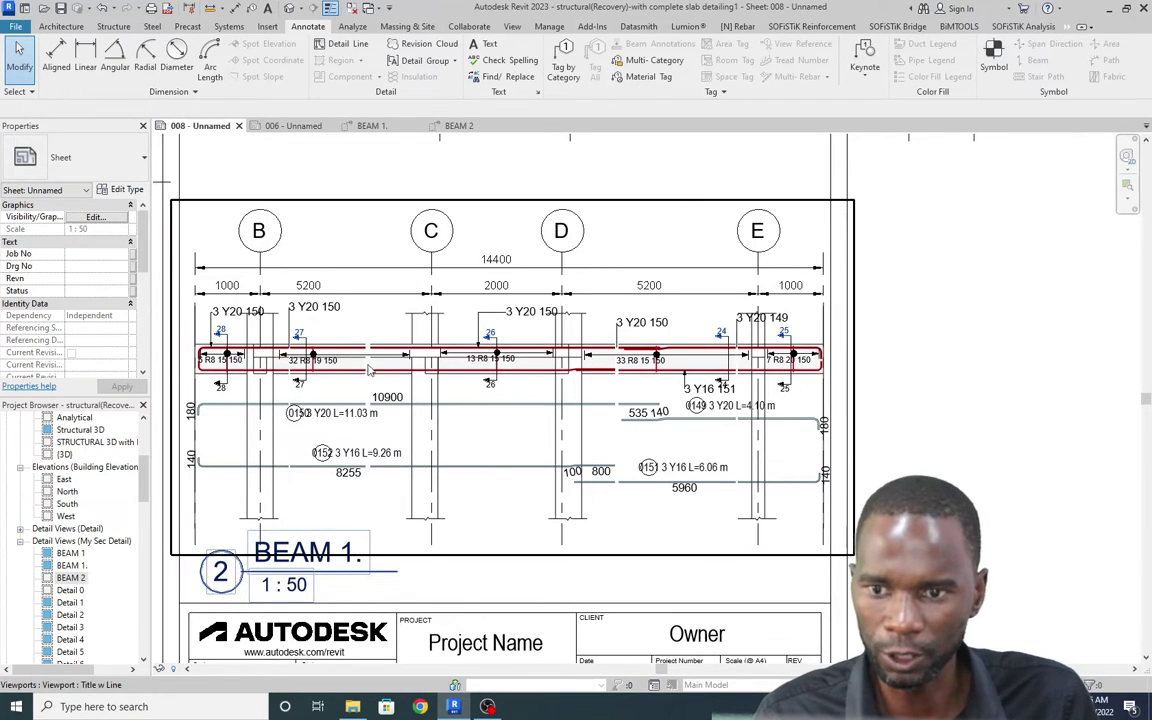
scroll(371, 369, "up", 2)
scroll(410, 390, "down", 6)
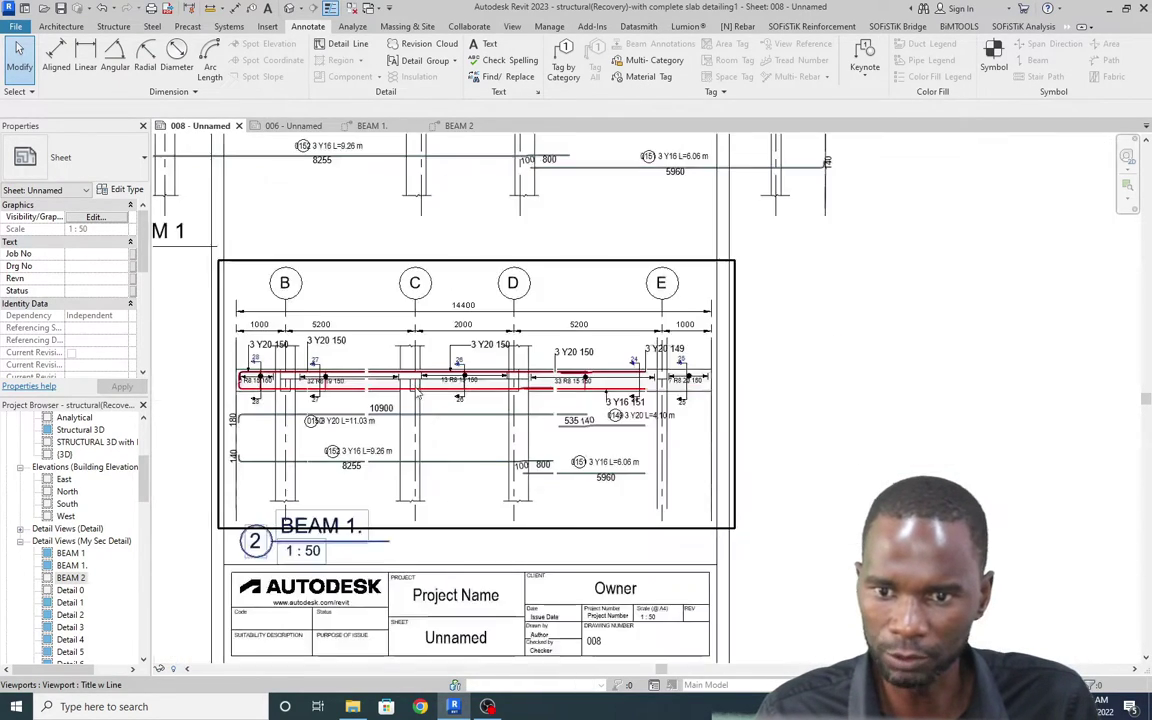
scroll(420, 395, "down", 2)
scroll(430, 350, "up", 4)
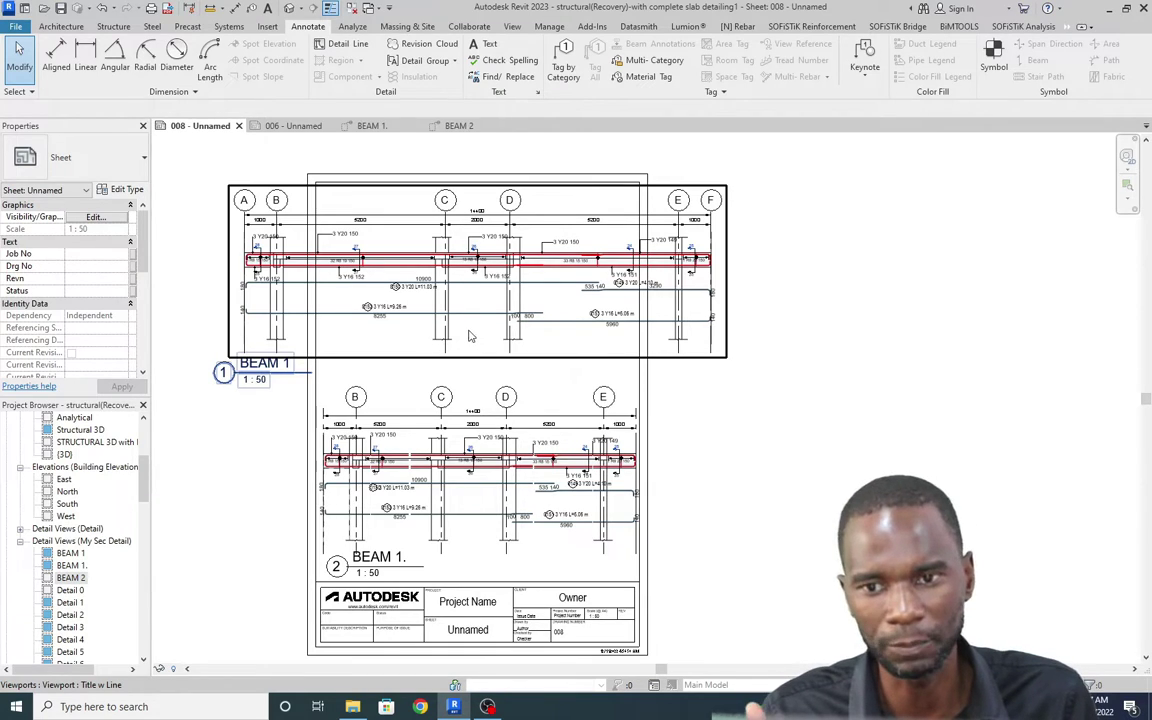
scroll(467, 335, "down", 2)
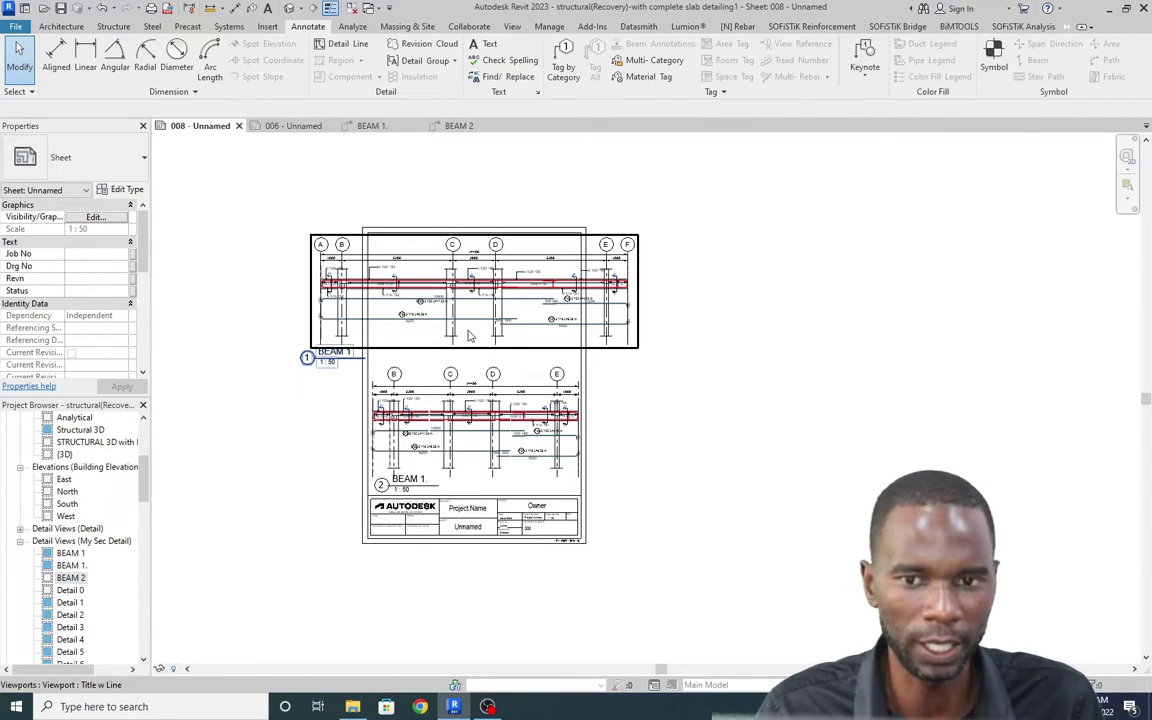
scroll(468, 333, "up", 5)
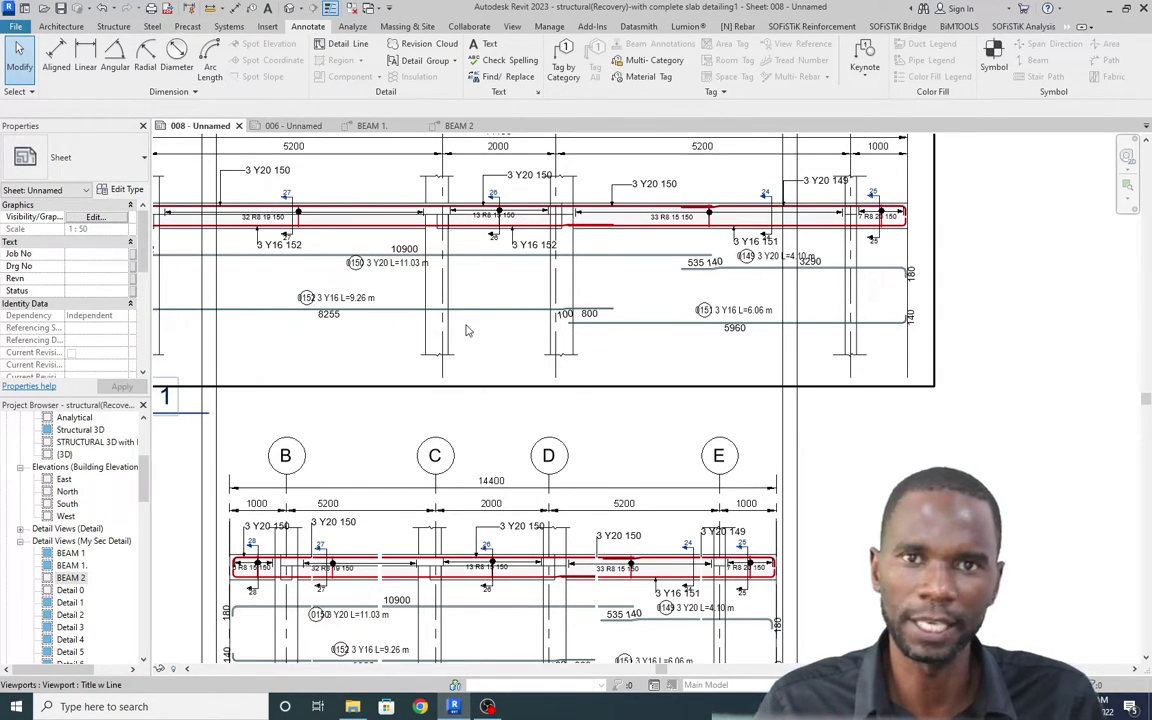
scroll(452, 343, "down", 5)
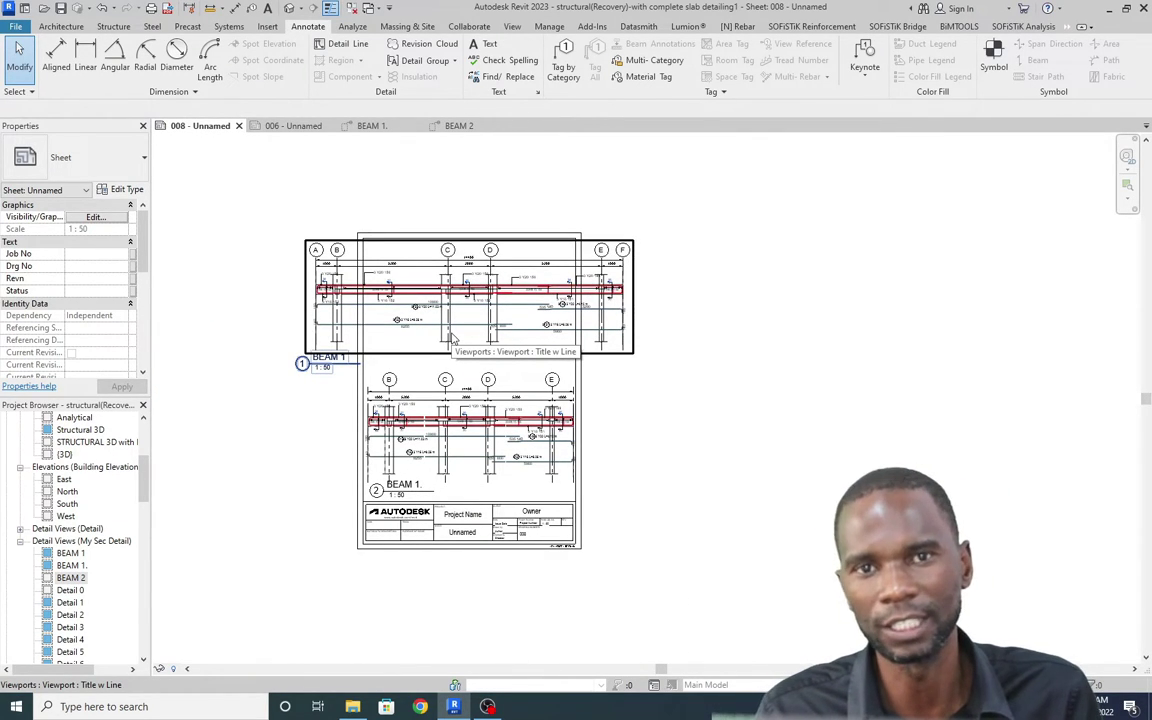
scroll(460, 342, "up", 3)
scroll(486, 340, "down", 1)
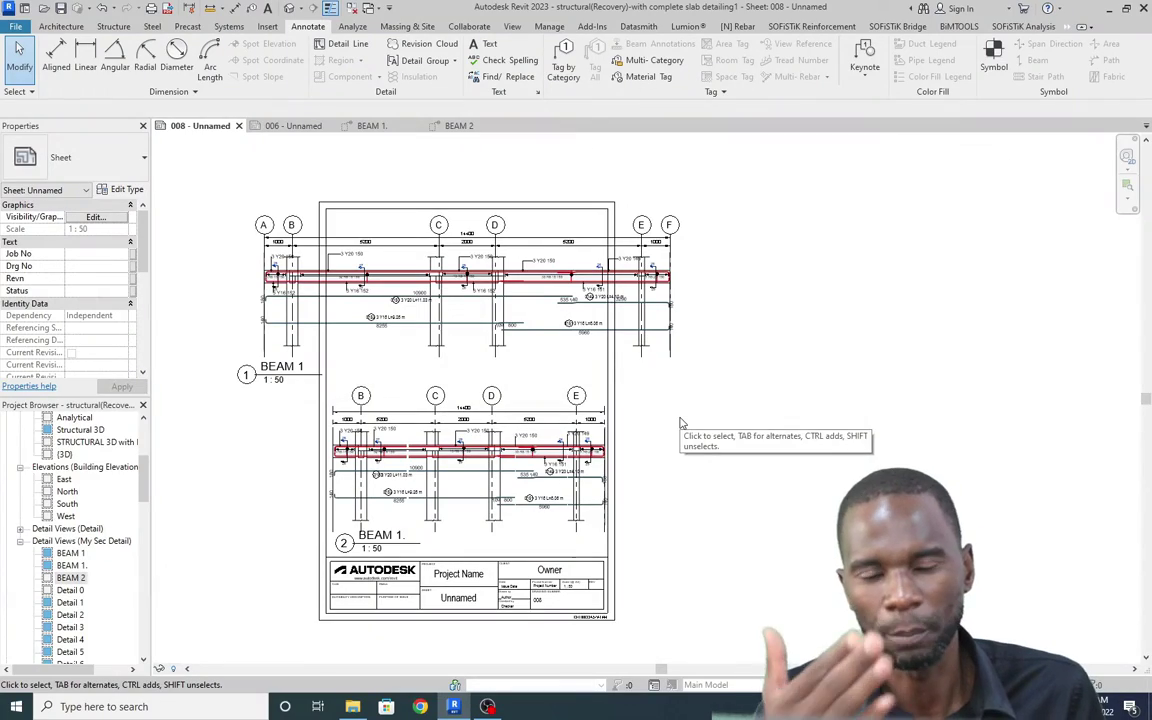
left_click(411, 505)
scroll(400, 460, "down", 2)
scroll(411, 511, "up", 3)
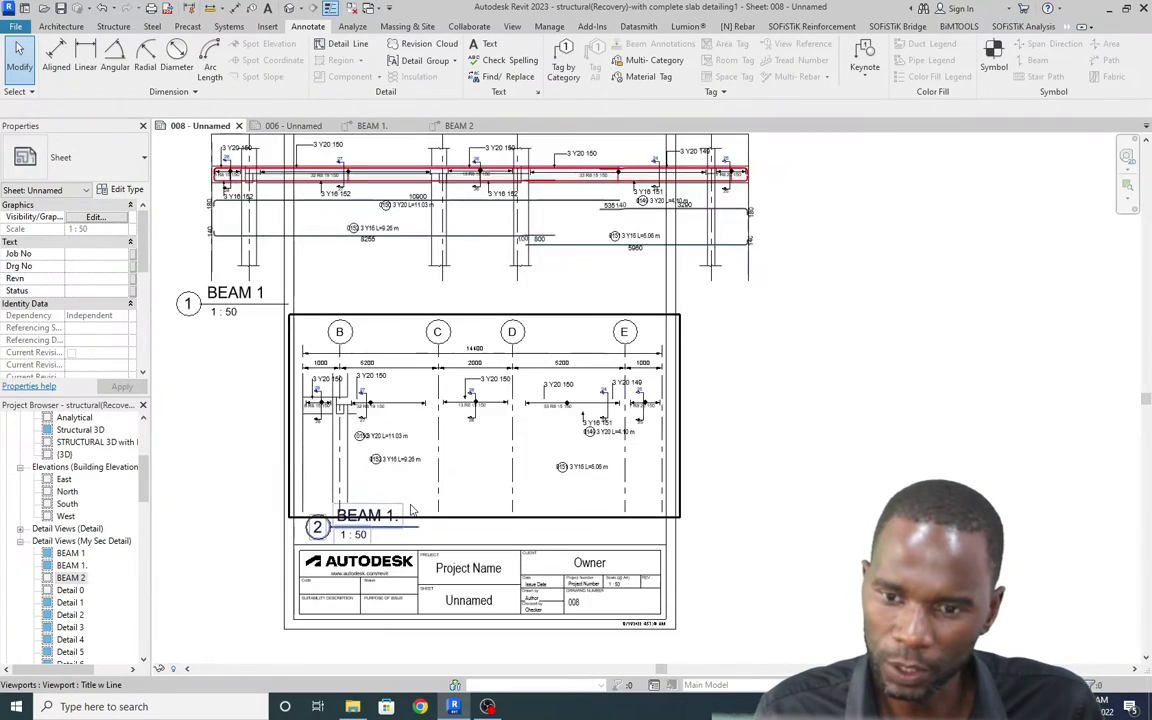
scroll(532, 447, "down", 2)
left_click(497, 230)
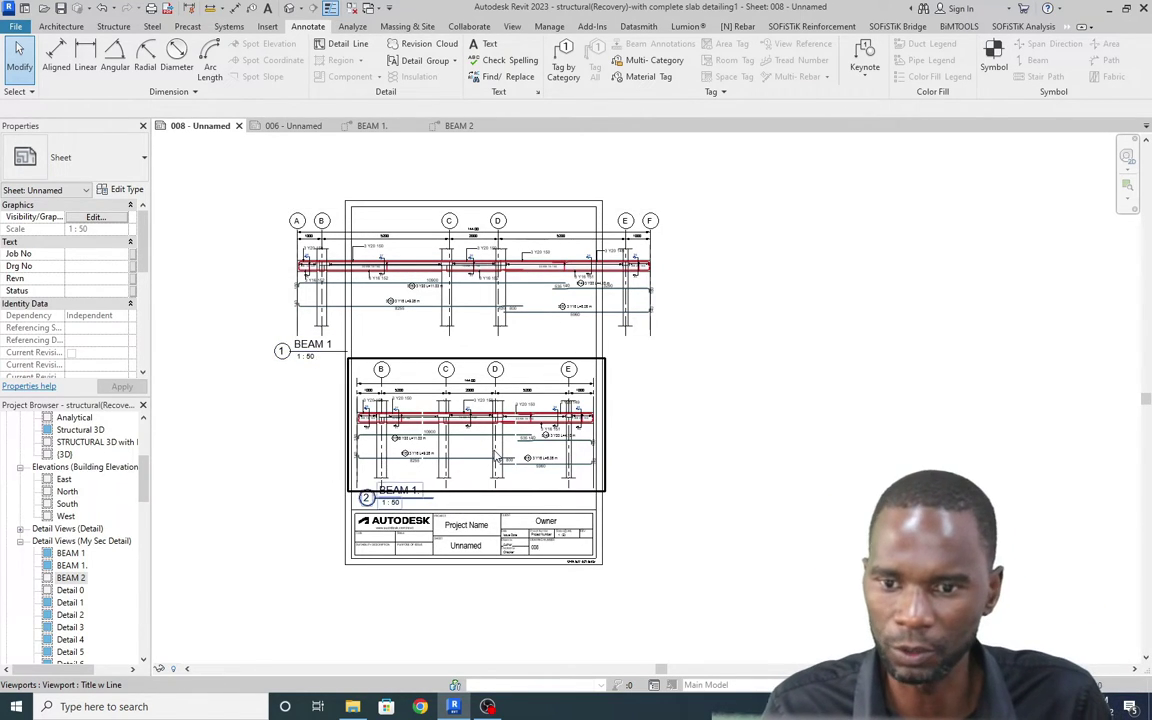
scroll(483, 448, "up", 1)
scroll(484, 458, "down", 1)
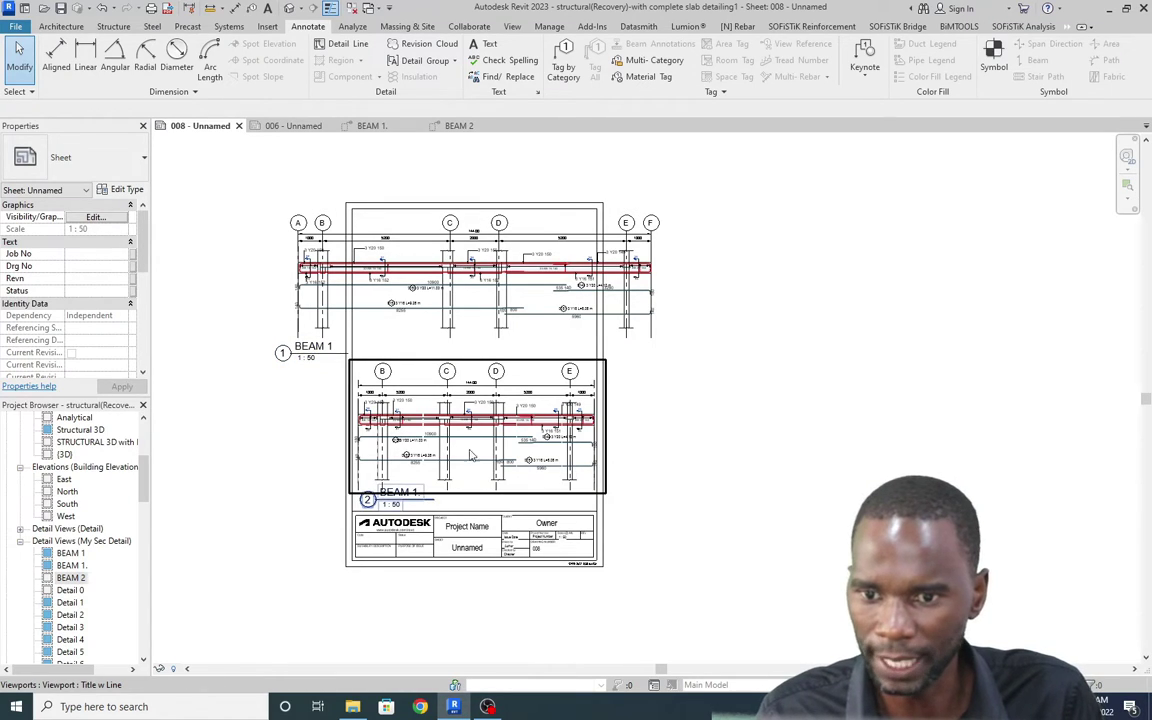
Step: Delete the lower BEAM 1 viewport from sheet 008
left_click(458, 422)
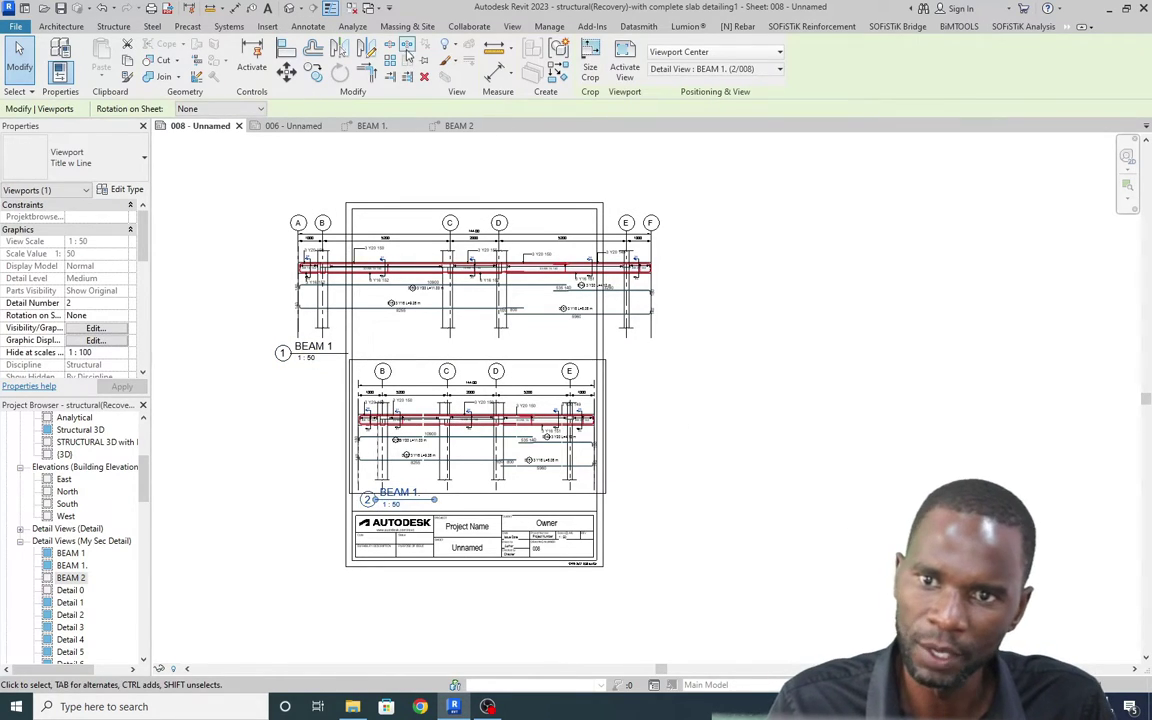
key("Delete")
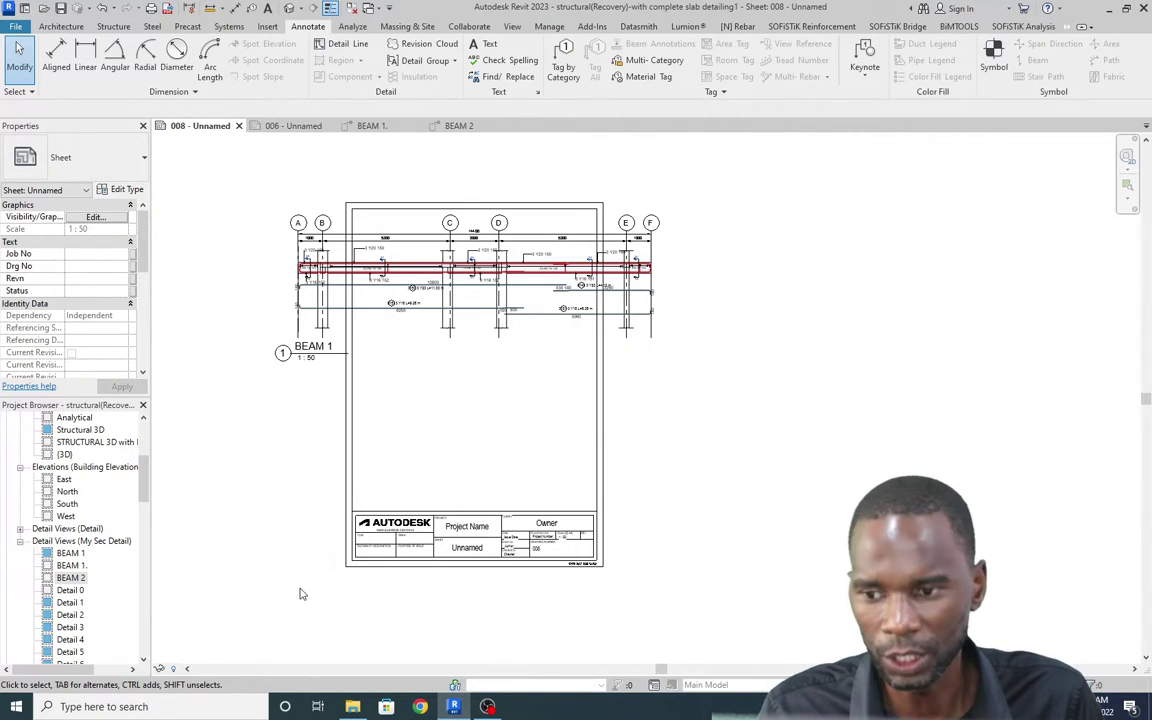
Step: Place the BEAM 2 detail view on sheet 008 below BEAM 1
left_click(71, 578)
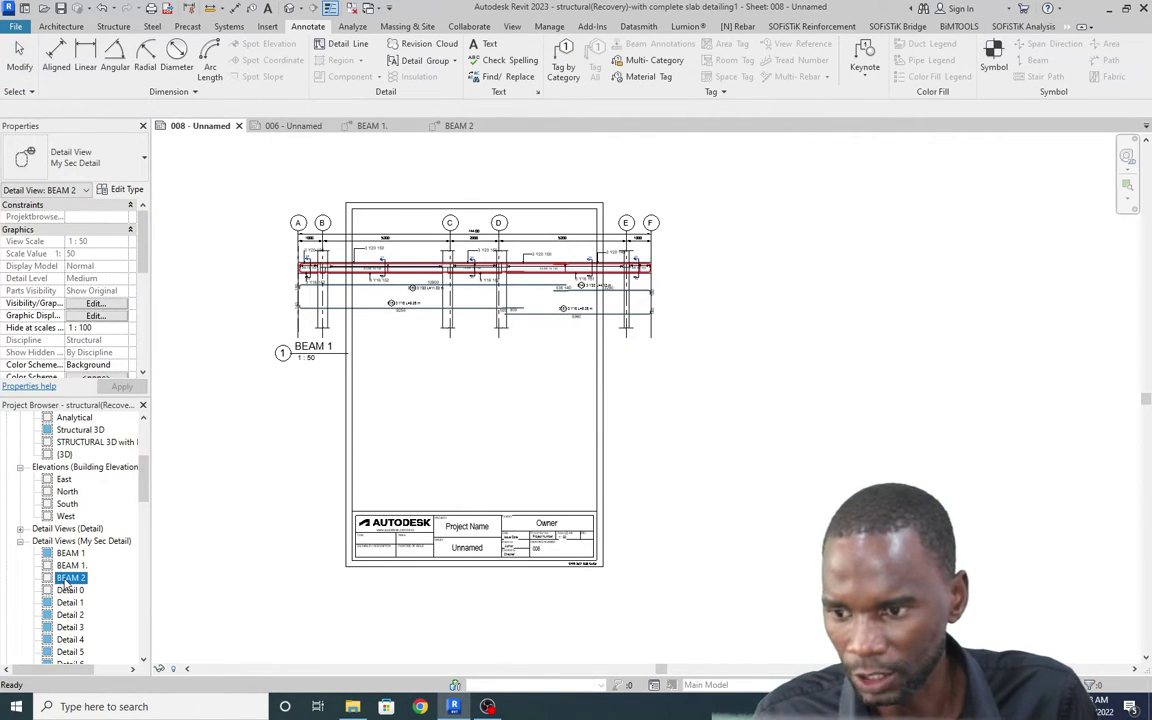
left_click_drag(468, 428, 474, 430)
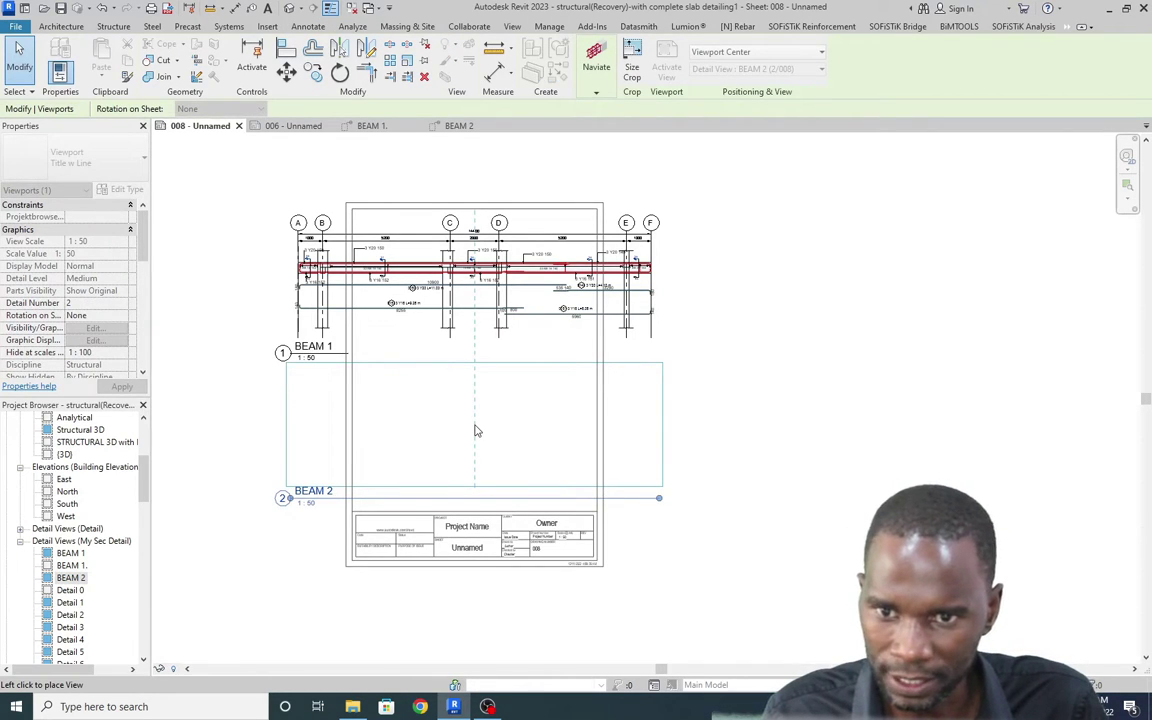
left_click(475, 430)
left_click(762, 436)
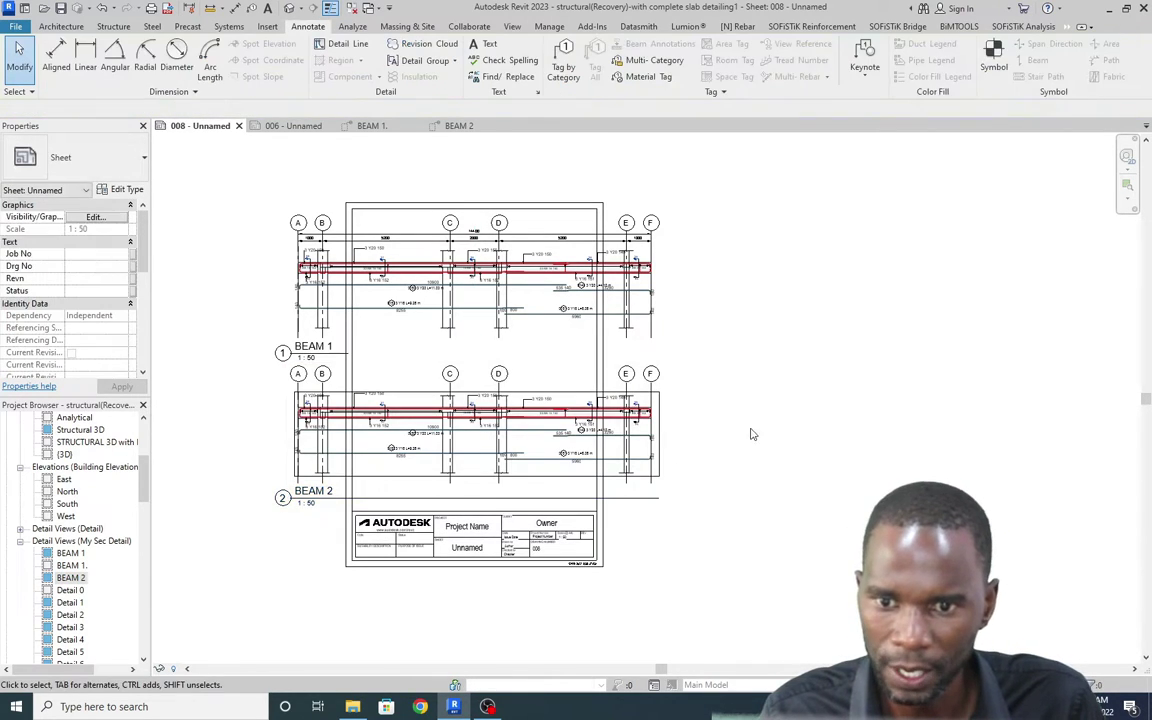
Step: Activate the BEAM 2 viewport for editing on the sheet
scroll(512, 433, "up", 1)
scroll(512, 433, "up", 2)
double_click(550, 345)
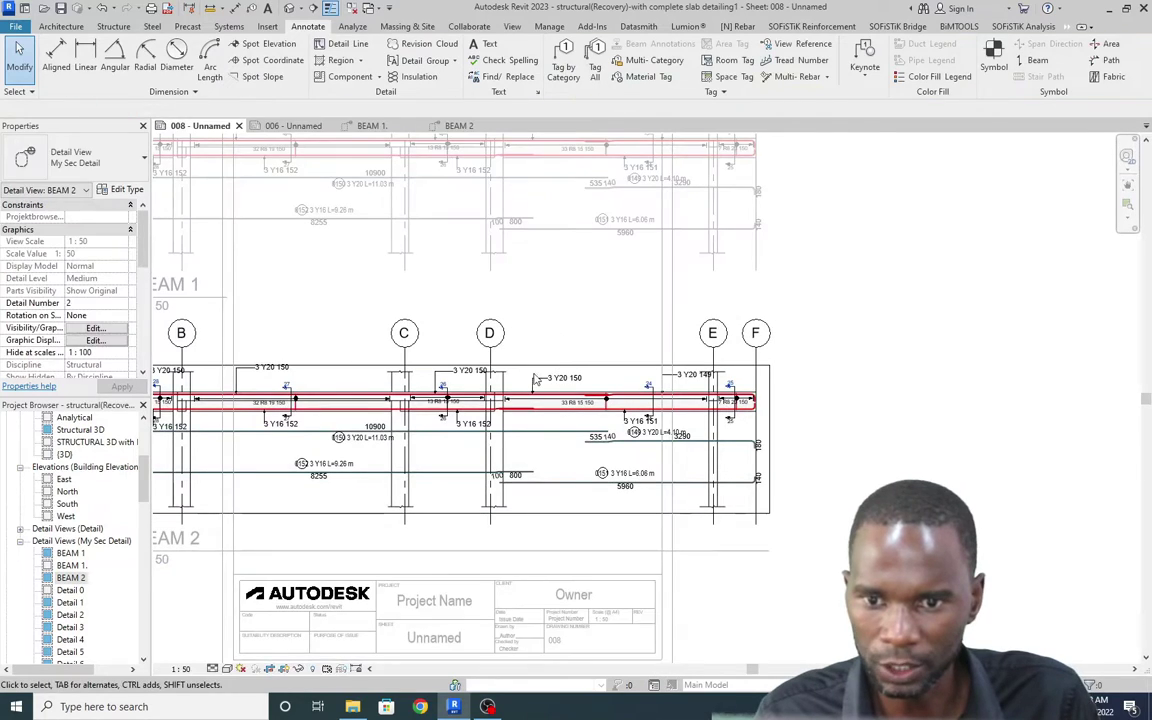
scroll(504, 401, "down", 2)
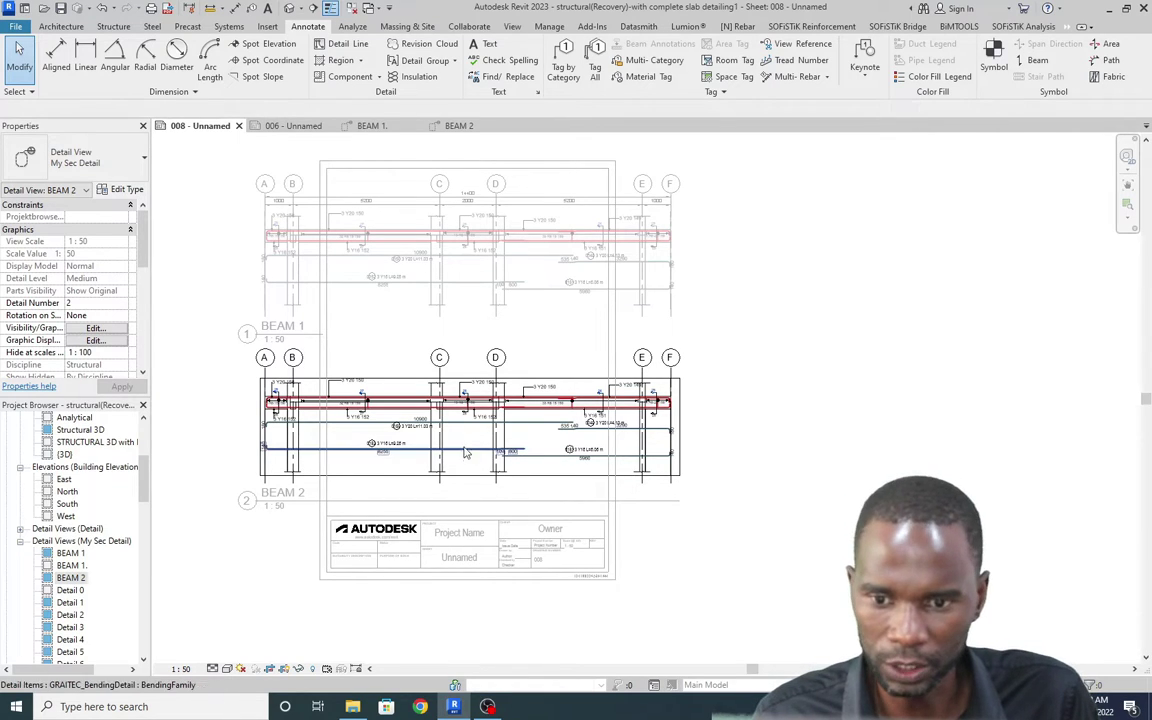
scroll(464, 438, "up", 2)
scroll(465, 442, "down", 2)
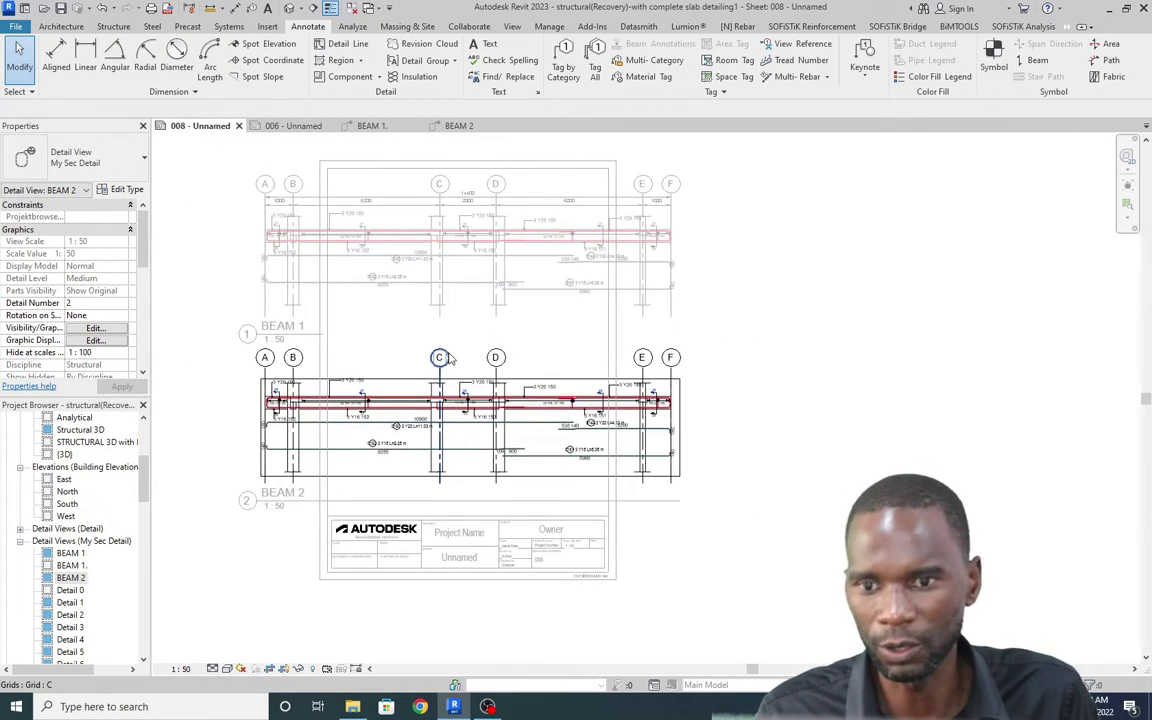
left_click(285, 126)
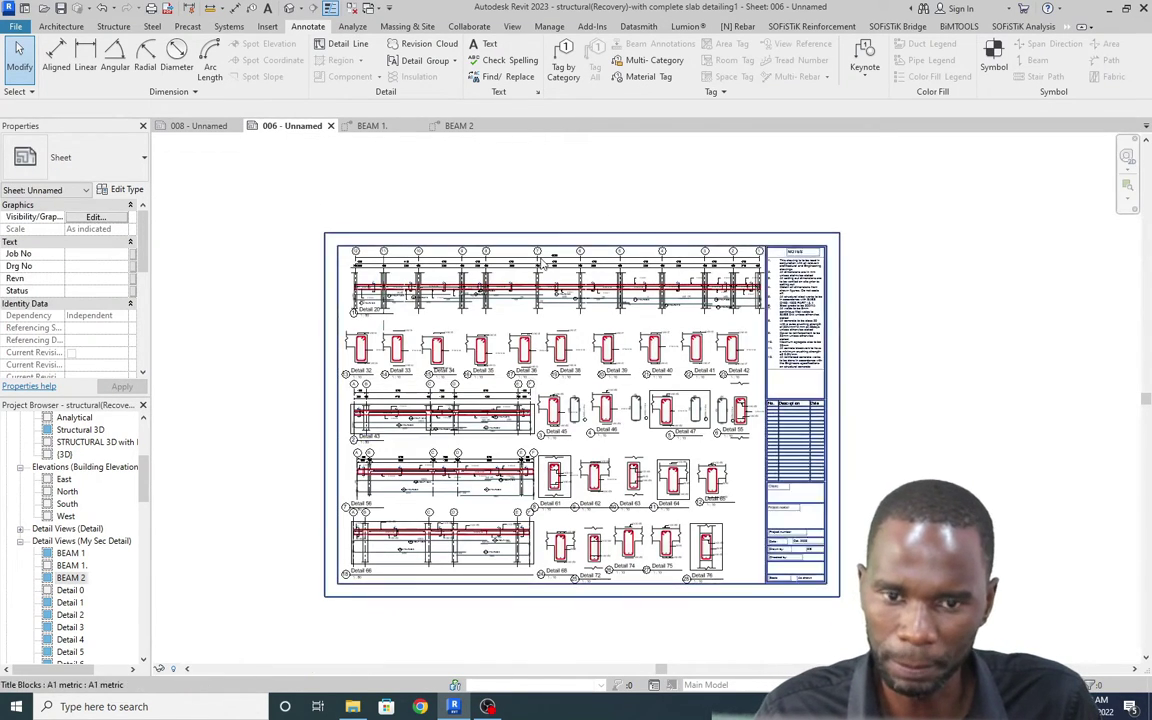
scroll(447, 378, "up", 3)
scroll(447, 378, "down", 5)
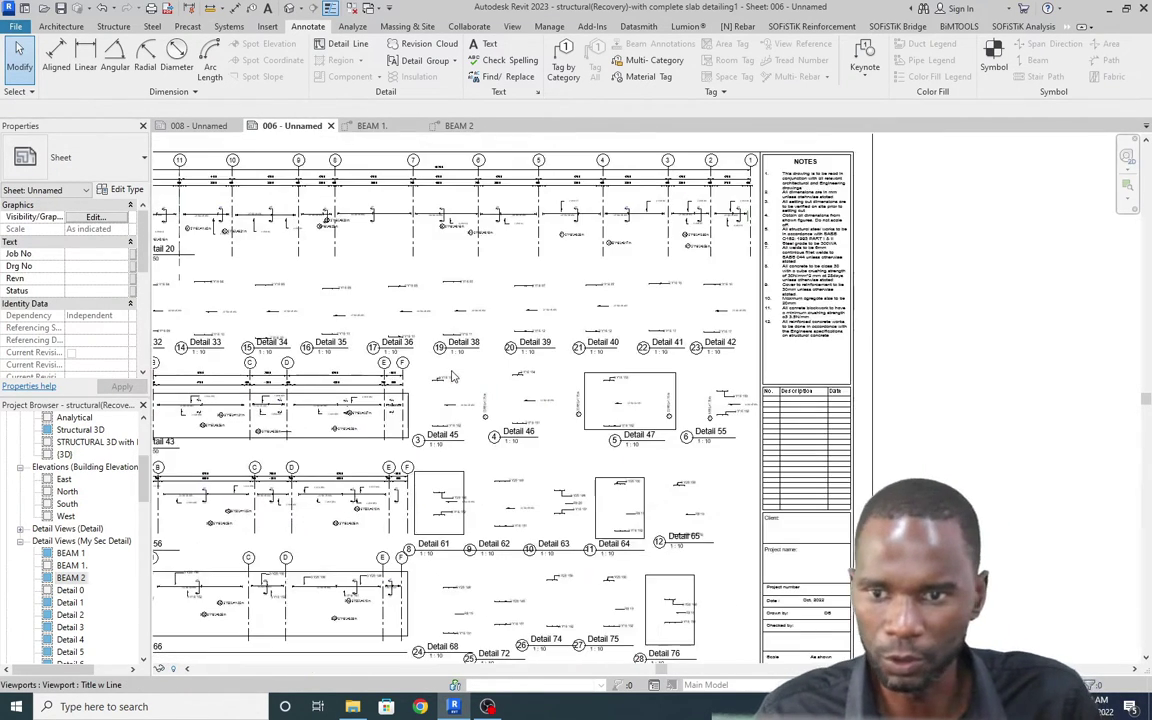
scroll(330, 268, "up", 1)
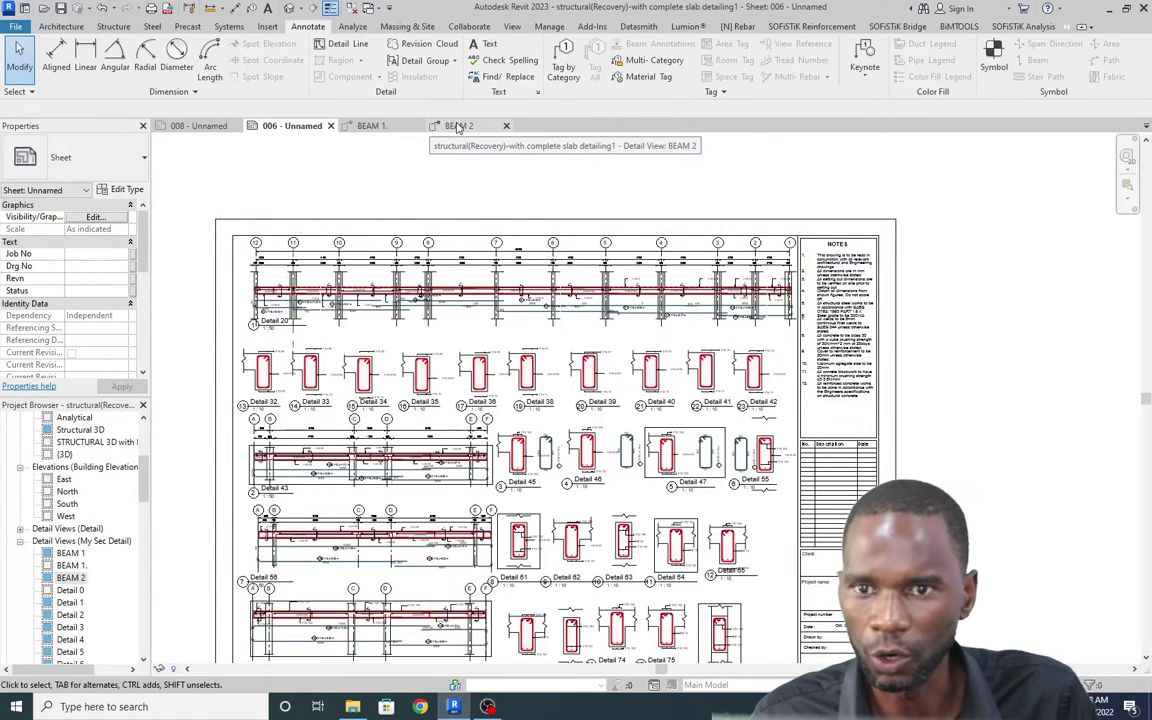
left_click(200, 127)
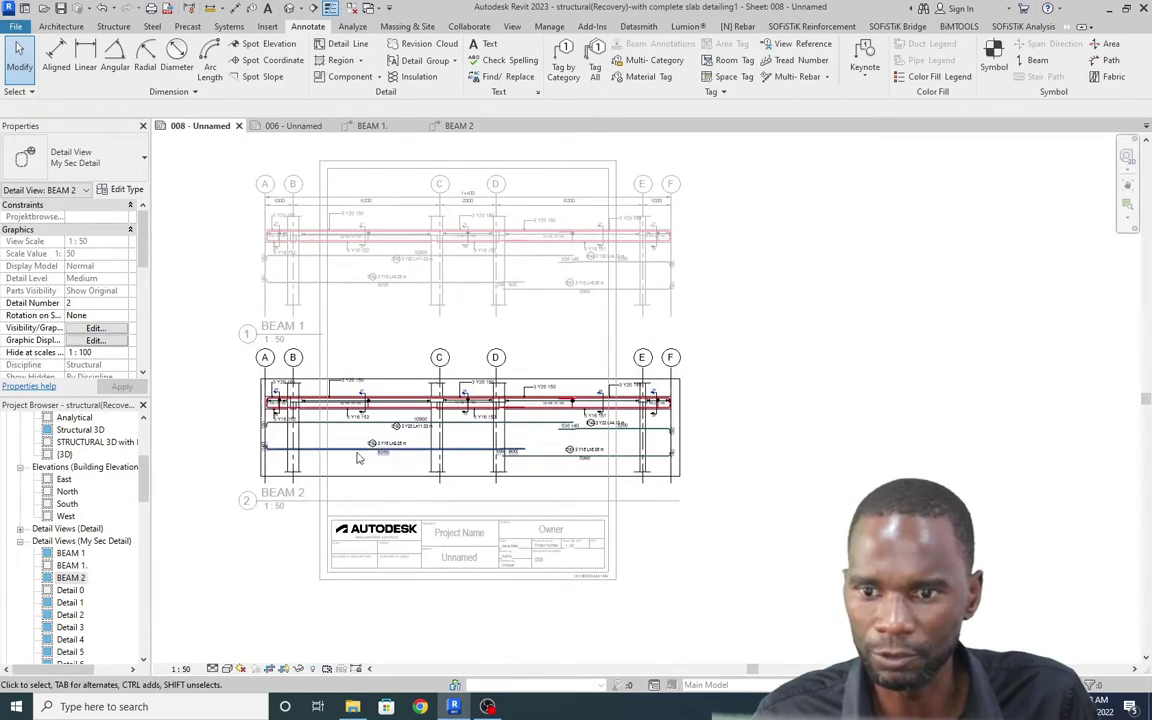
scroll(418, 383, "up", 2)
scroll(418, 383, "up", 2)
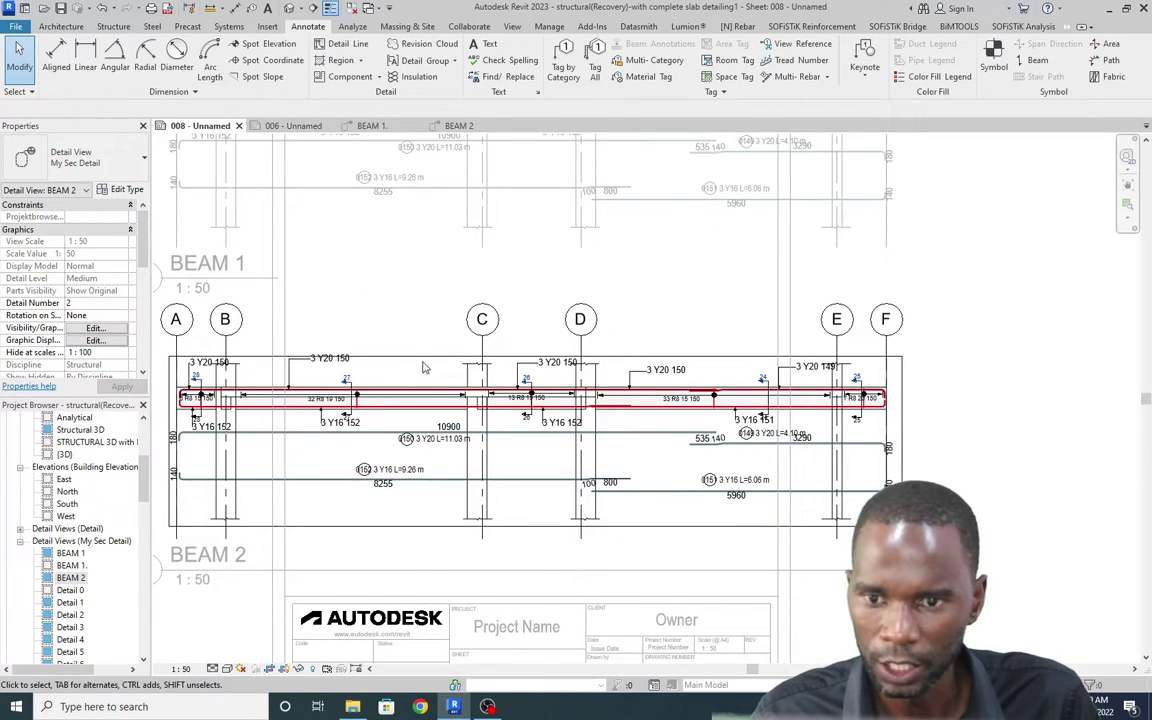
Step: Raise the top edge of the BEAM 2 crop boundary, then deselect it
left_click(500, 368)
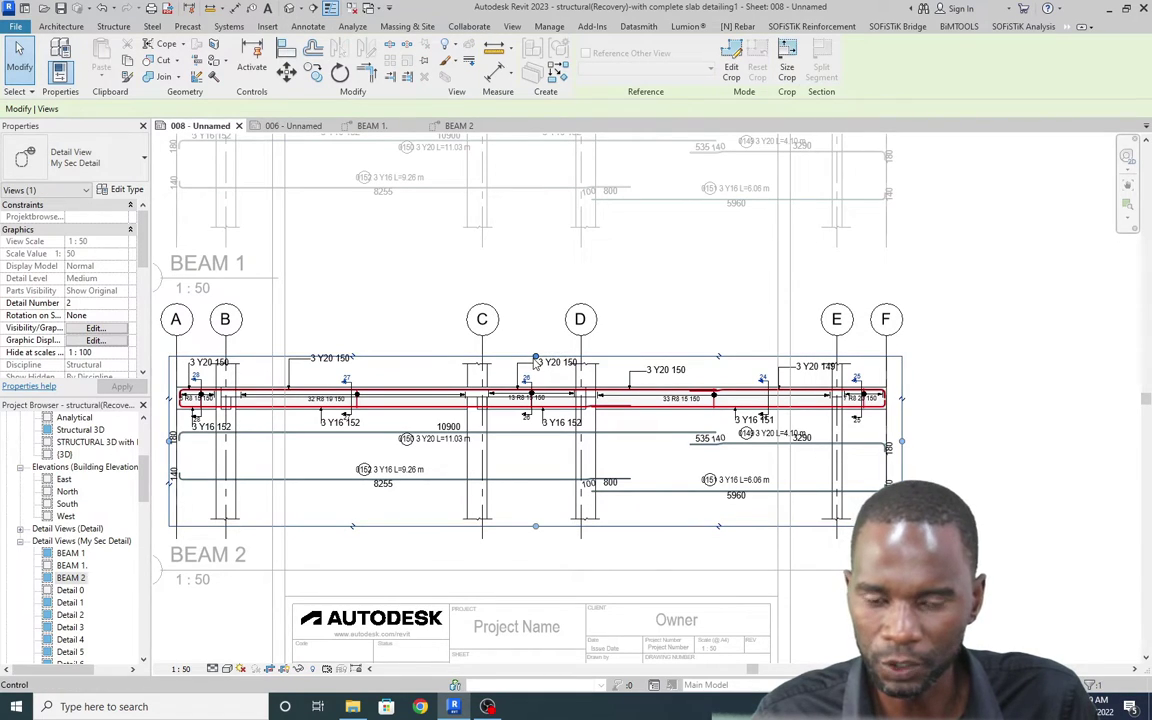
left_click_drag(536, 358, 534, 343)
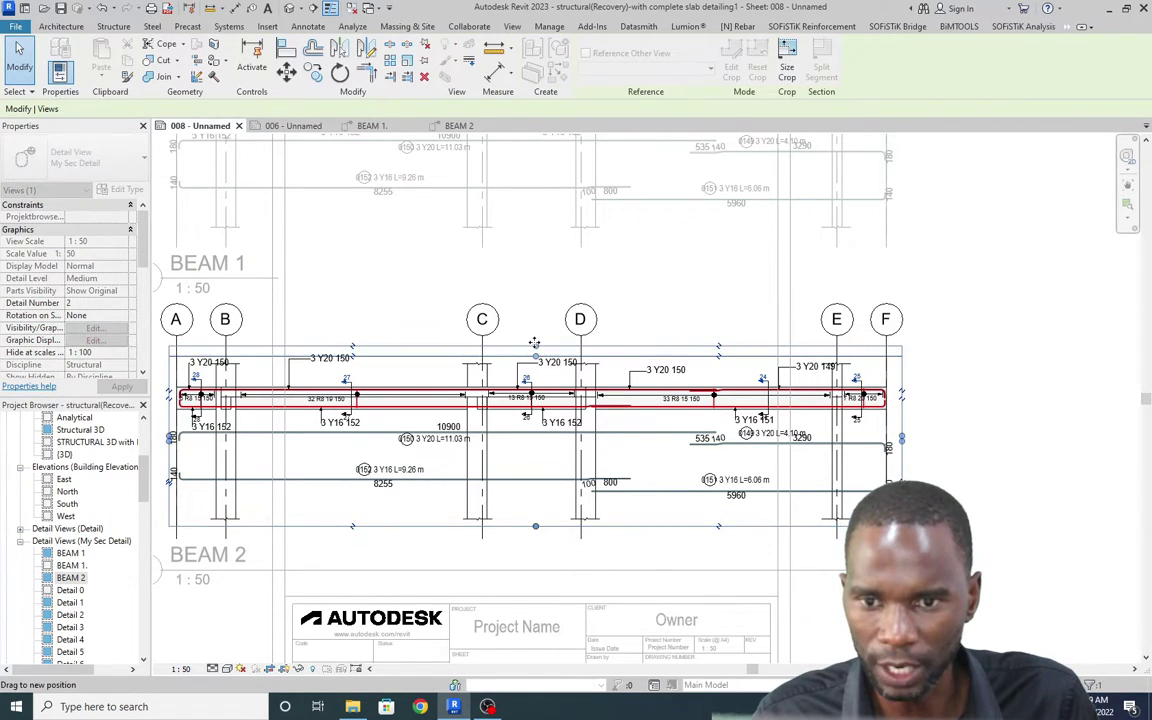
scroll(574, 362, "down", 2)
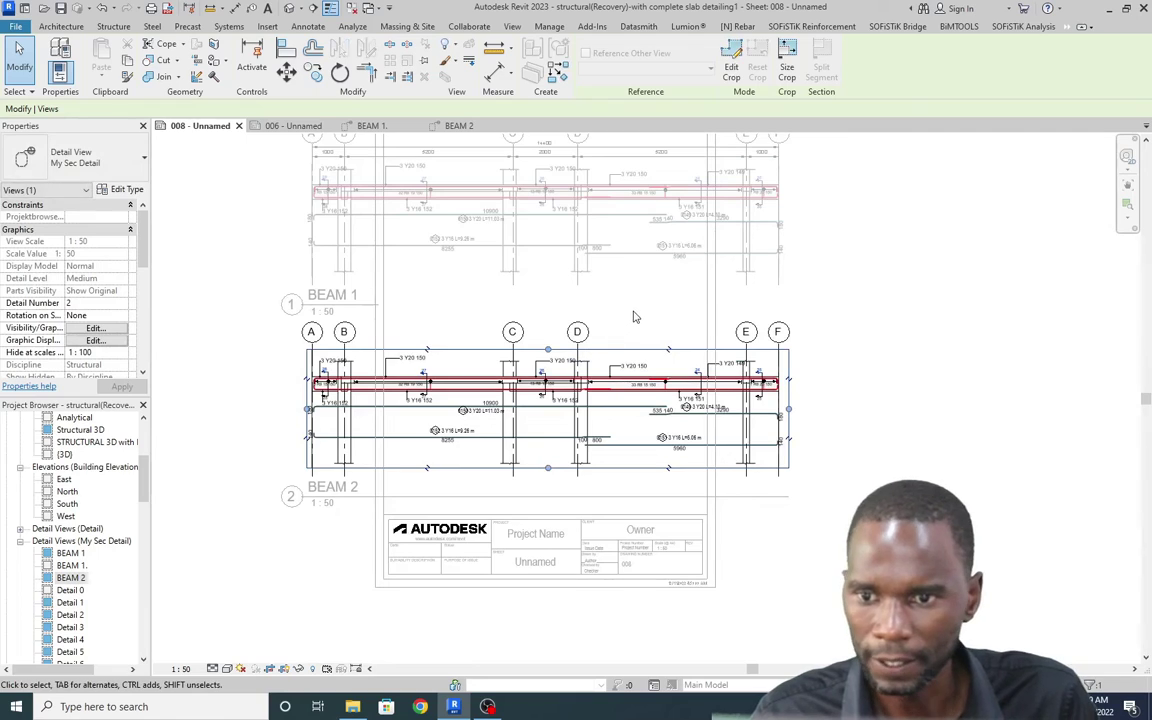
left_click(633, 317)
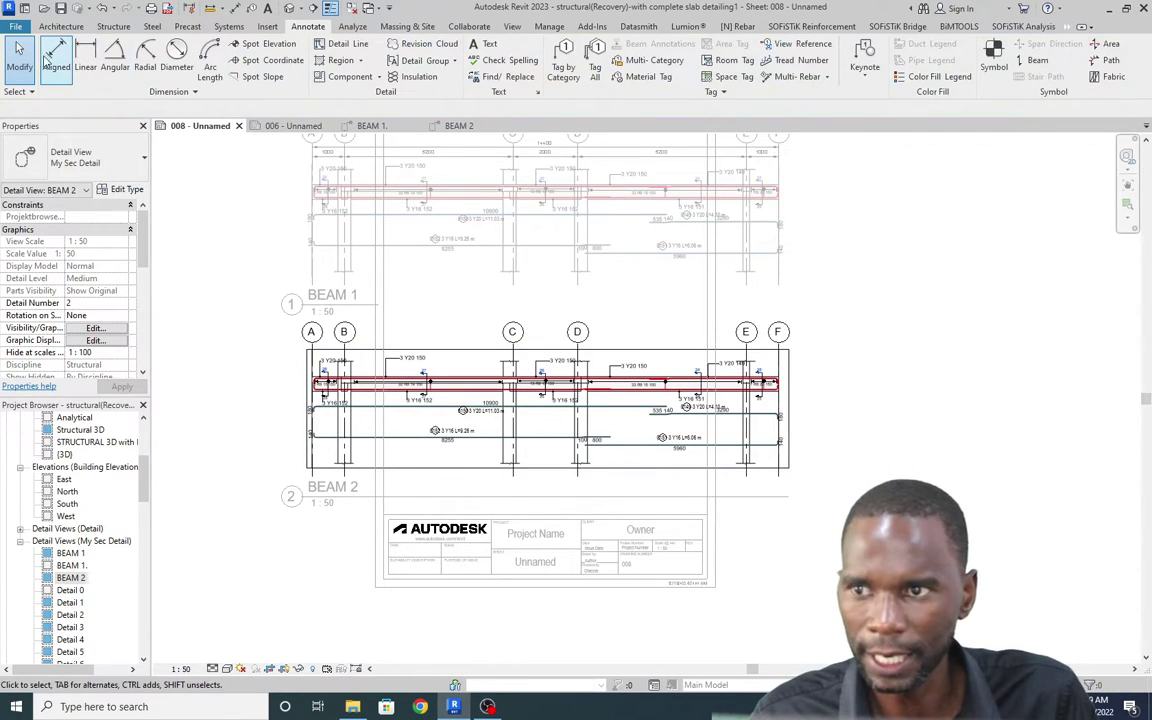
Step: Start an aligned dimension on BEAM 2 and pick grids F through C
left_click(56, 60)
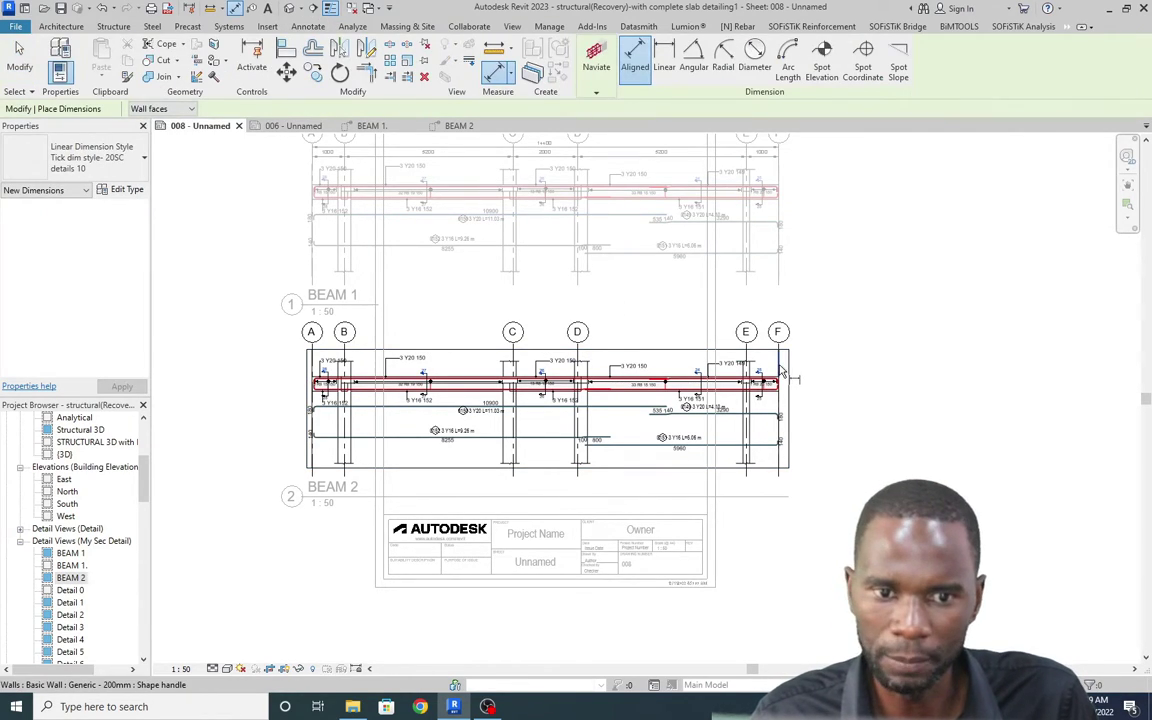
scroll(780, 365, "up", 3)
scroll(783, 368, "up", 3)
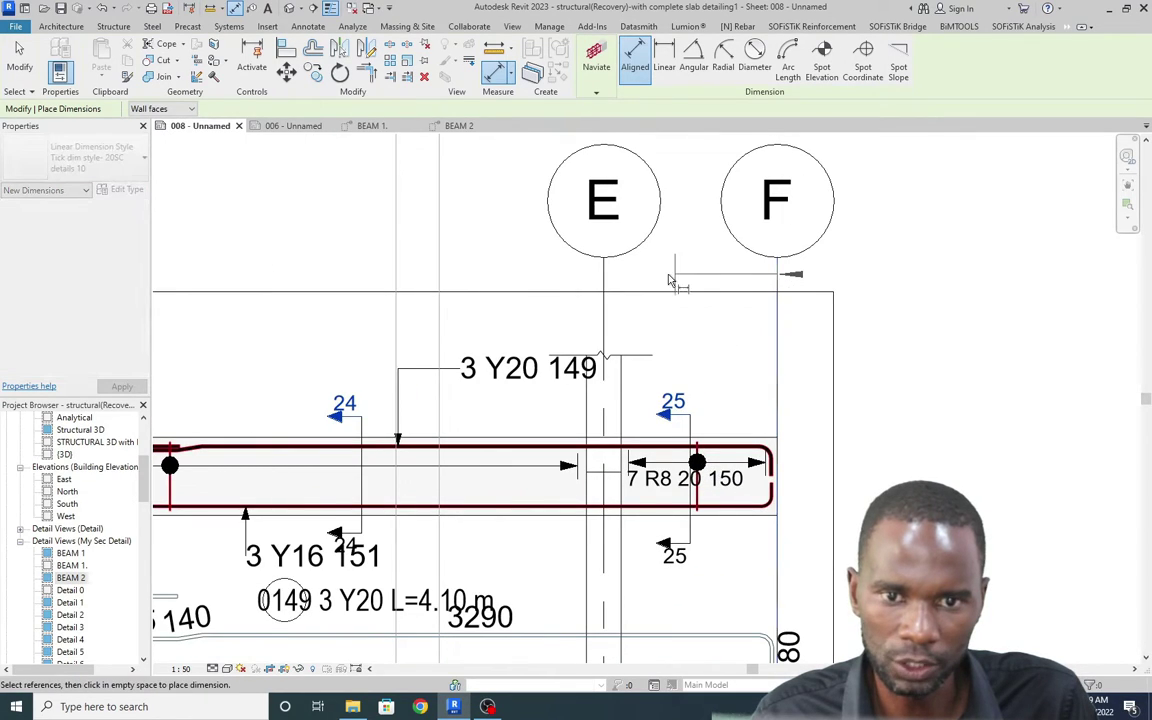
left_click(605, 272)
scroll(750, 260, "down", 4)
scroll(347, 300, "up", 1)
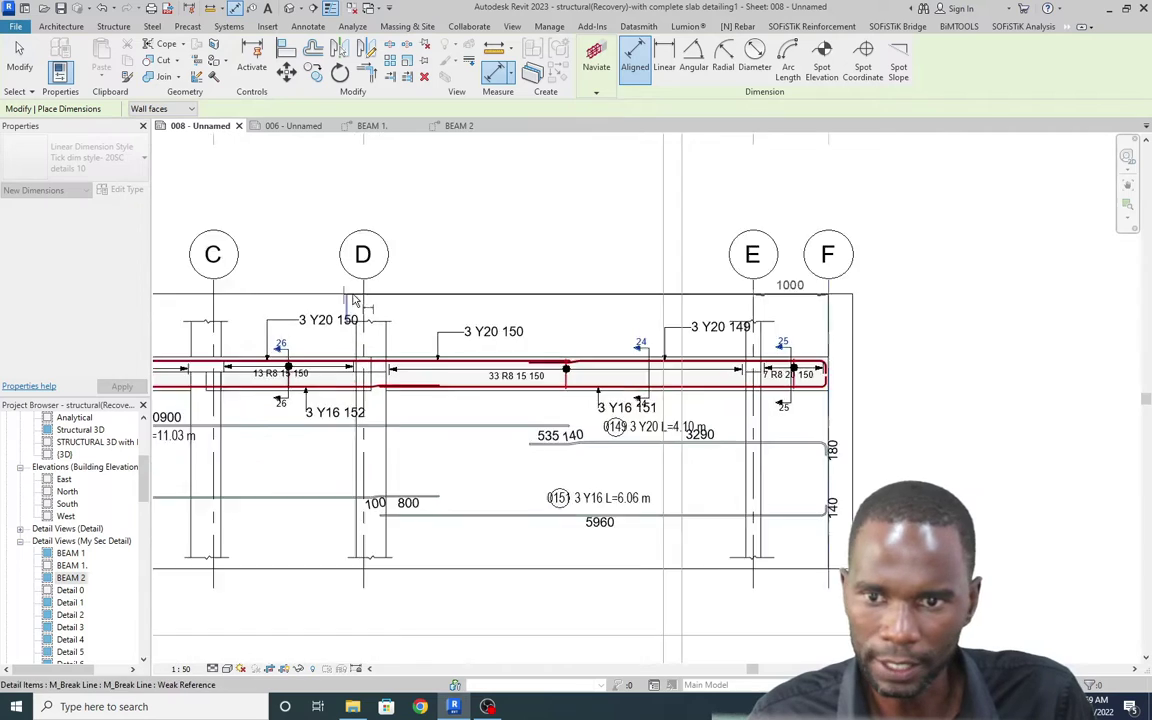
scroll(347, 300, "up", 2)
left_click(364, 298)
scroll(660, 305, "down", 3)
scroll(660, 305, "down", 2)
scroll(477, 285, "up", 3)
scroll(478, 290, "up", 1)
left_click(478, 290)
Step: Complete the grid string reading 1000, 5200, 2000, 5200, 1000 and exit dimensioning
scroll(617, 296, "down", 2)
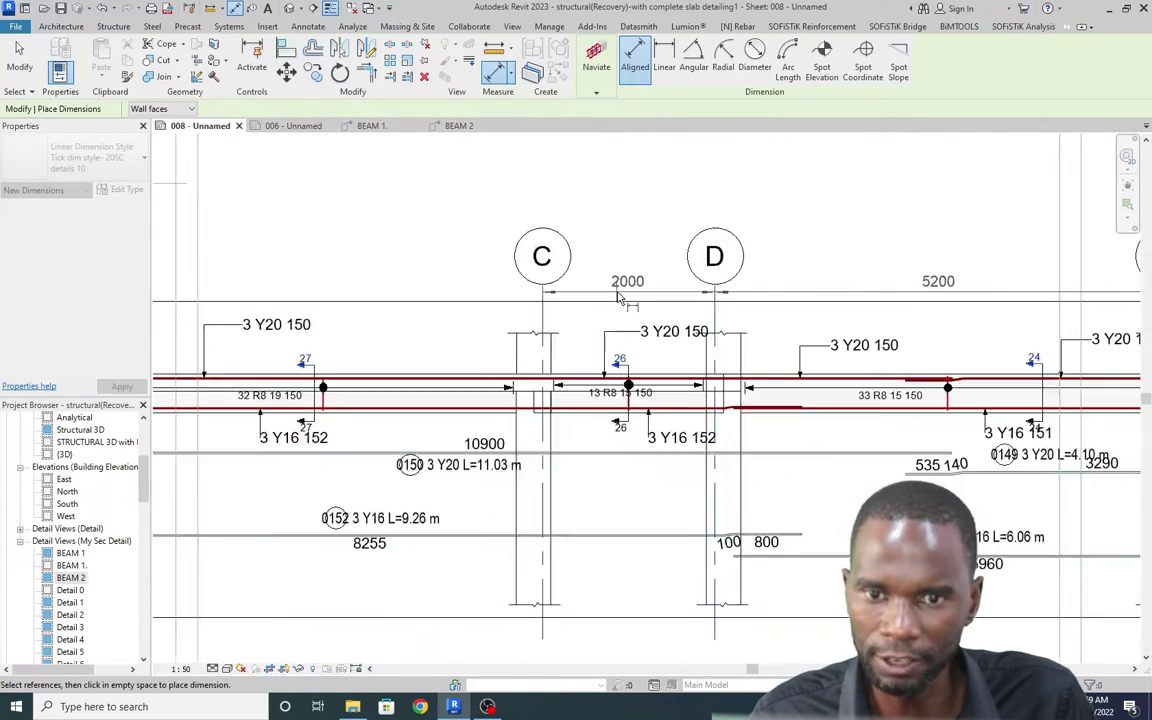
scroll(612, 300, "down", 2)
scroll(517, 307, "down", 3)
scroll(362, 300, "up", 2)
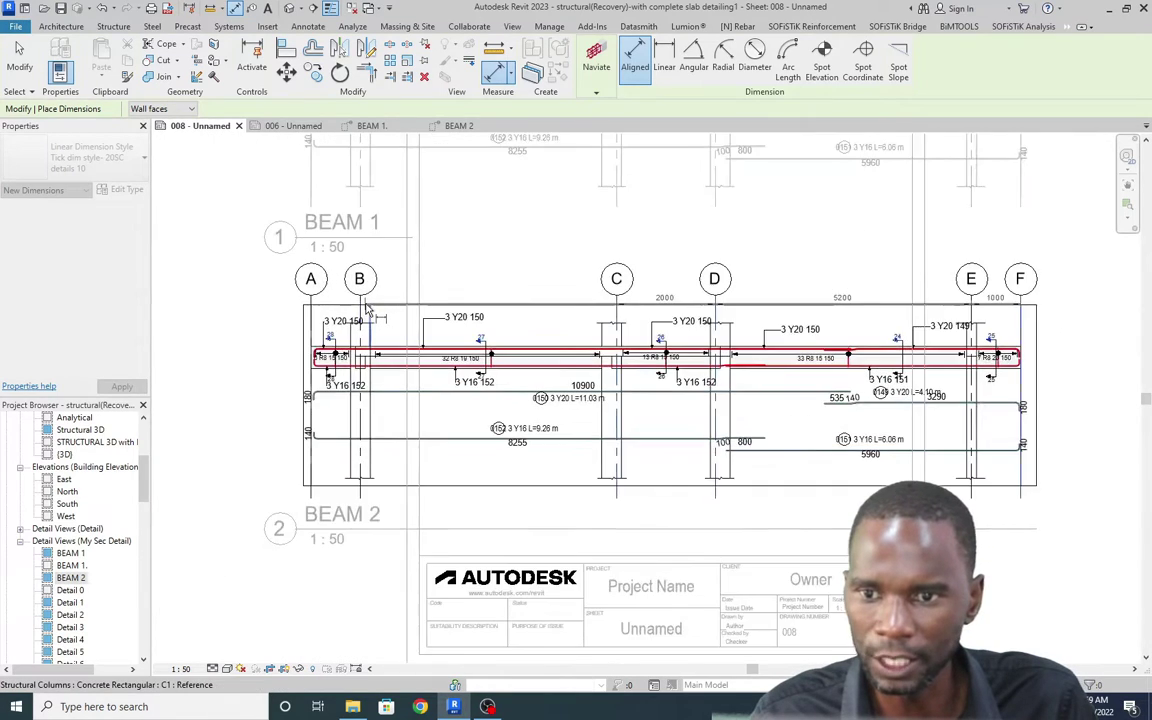
scroll(366, 308, "up", 4)
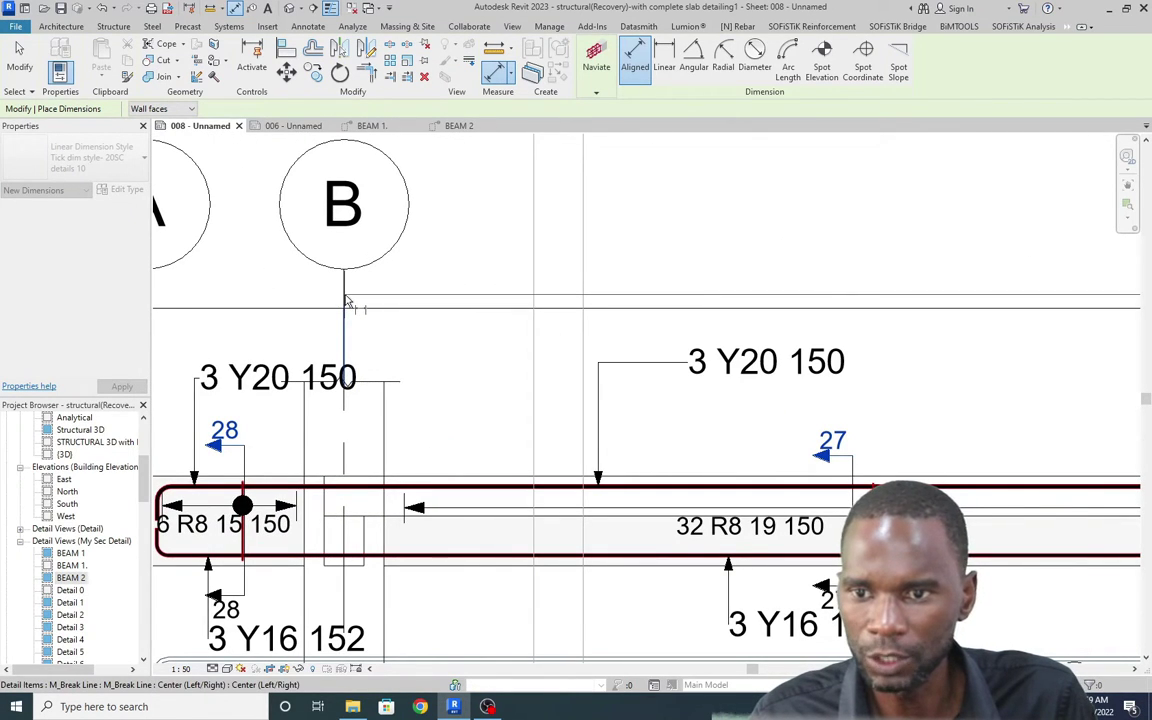
scroll(347, 300, "down", 3)
scroll(312, 300, "up", 3)
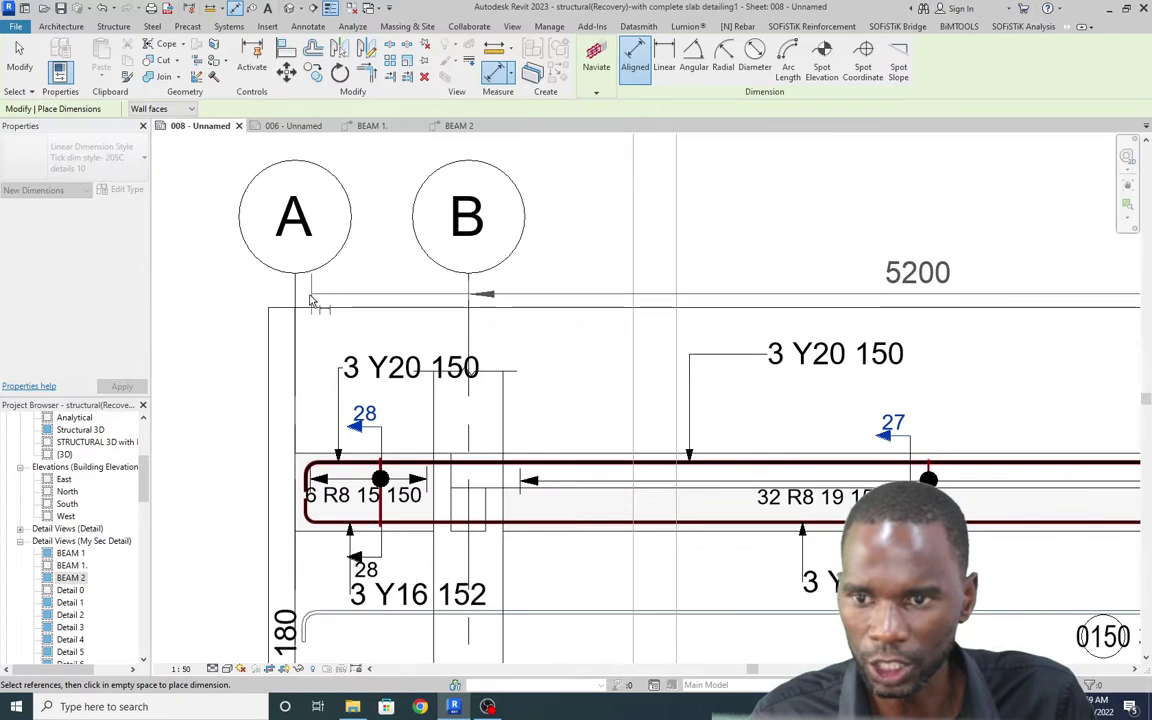
scroll(305, 303, "down", 3)
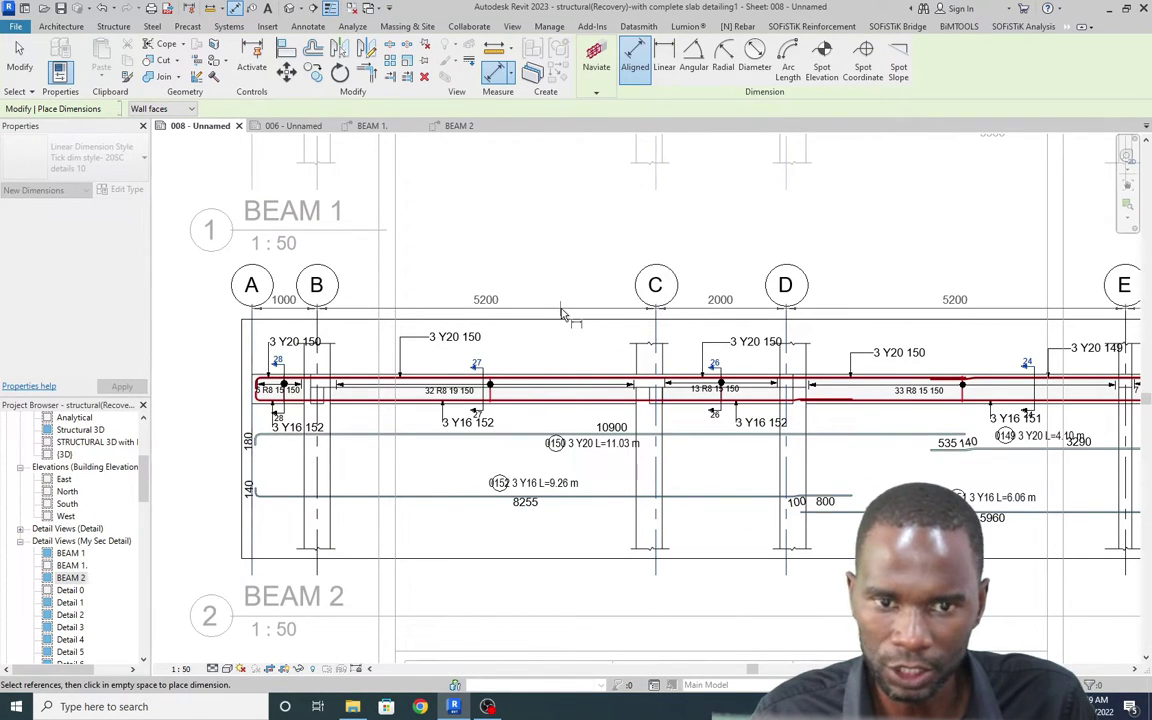
scroll(496, 263, "down", 2)
right_click(466, 237)
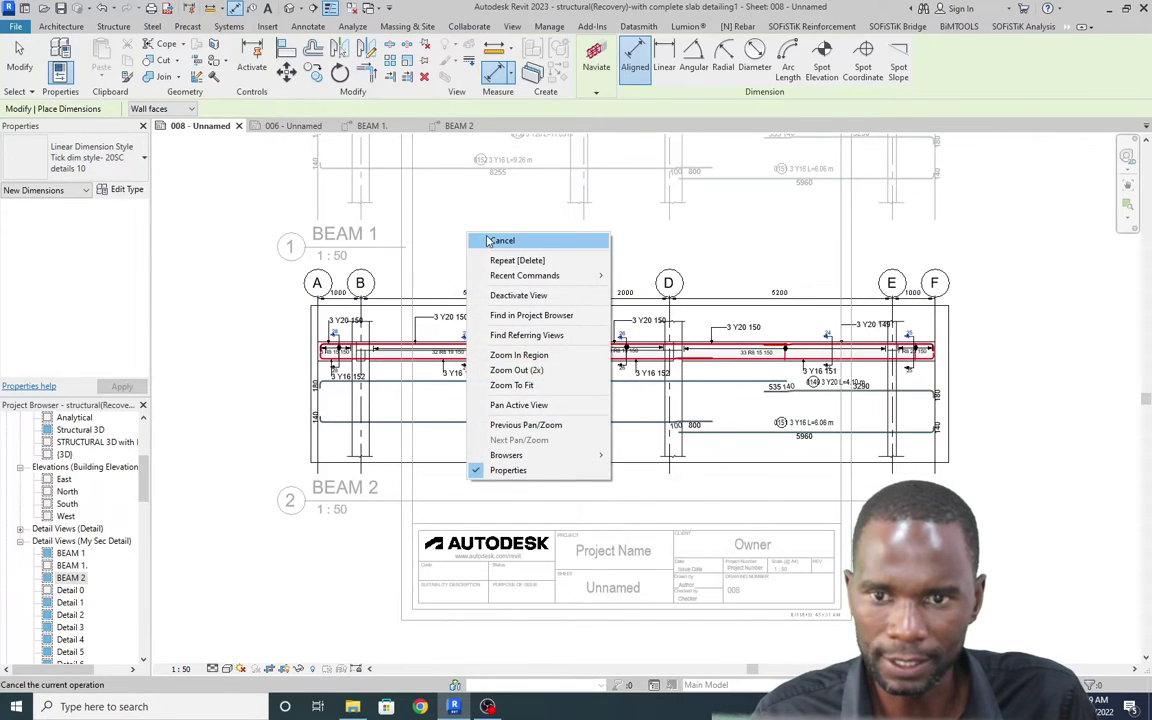
left_click(490, 240)
scroll(681, 337, "down", 2)
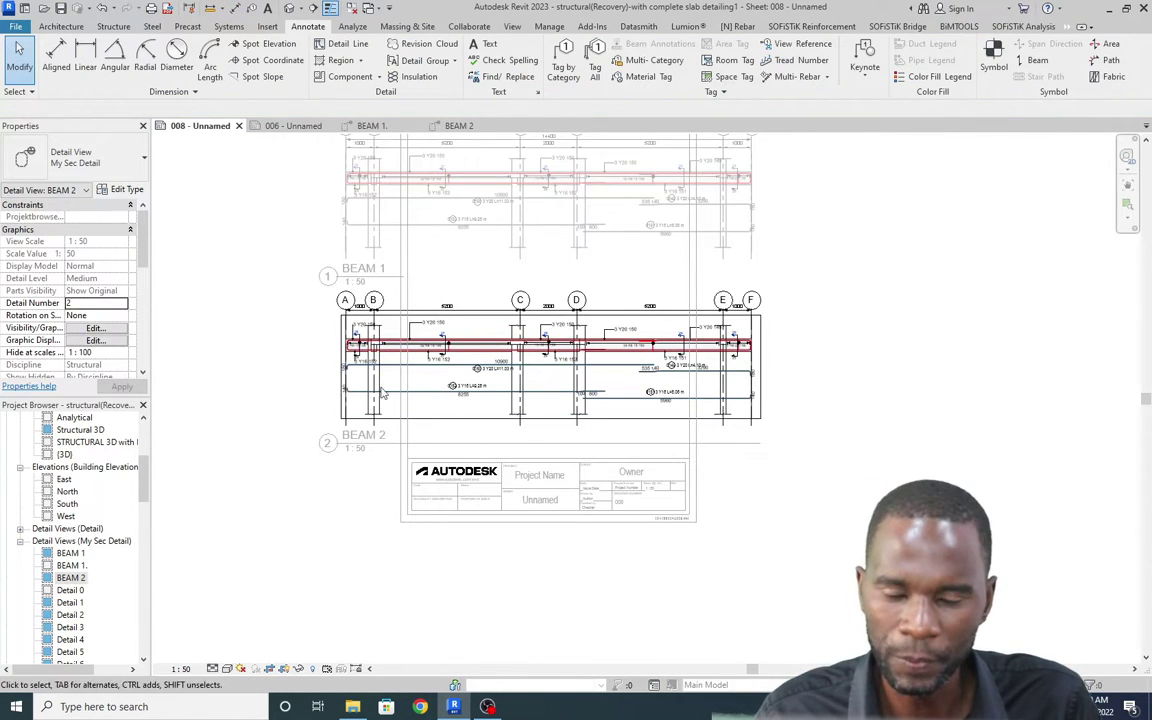
Step: Deactivate the BEAM 2 viewport and return to the sheet
scroll(620, 375, "up", 2)
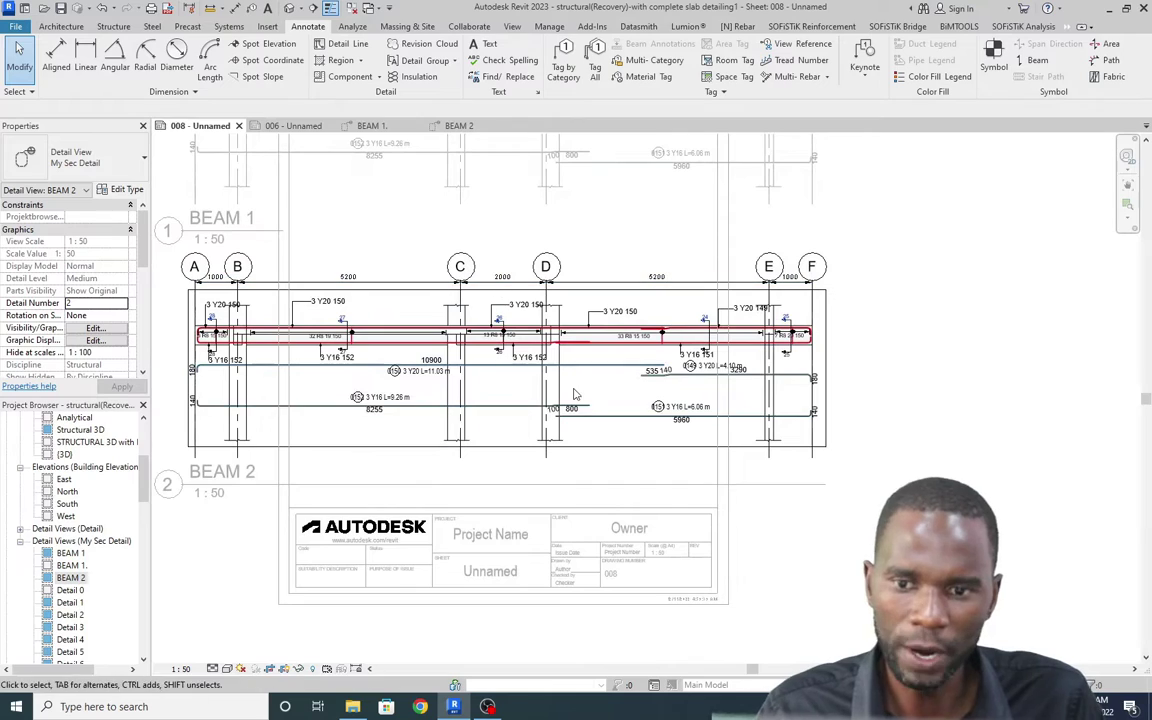
scroll(521, 426, "down", 1)
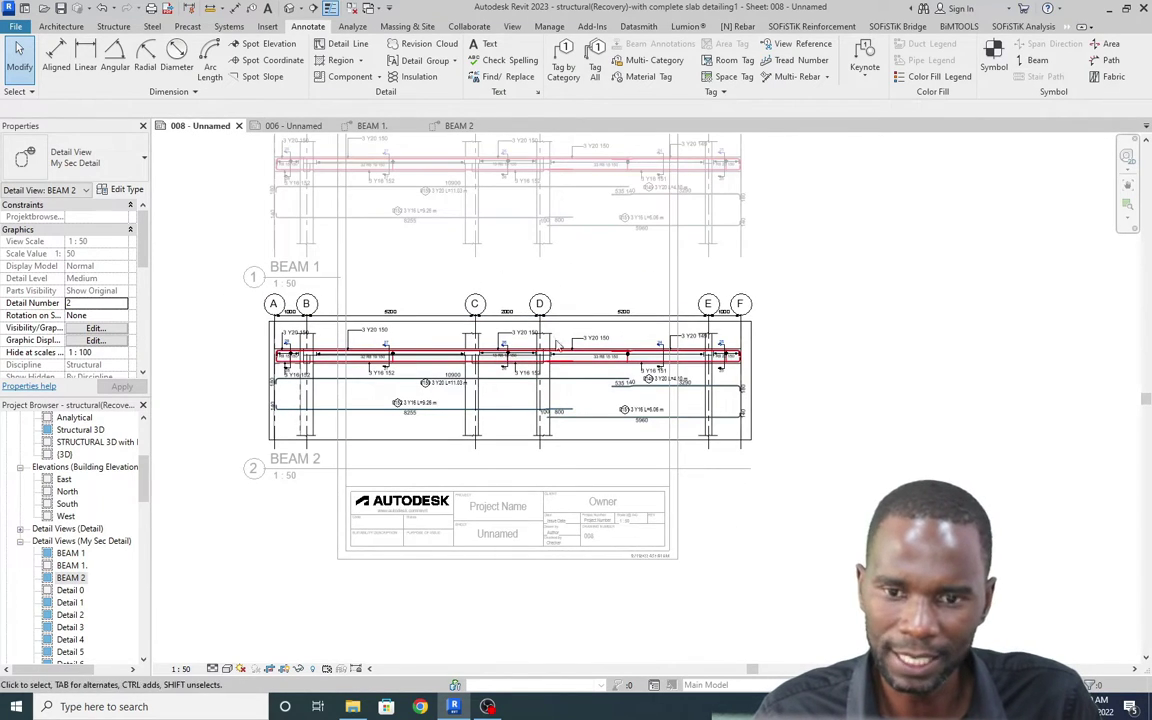
double_click(836, 315)
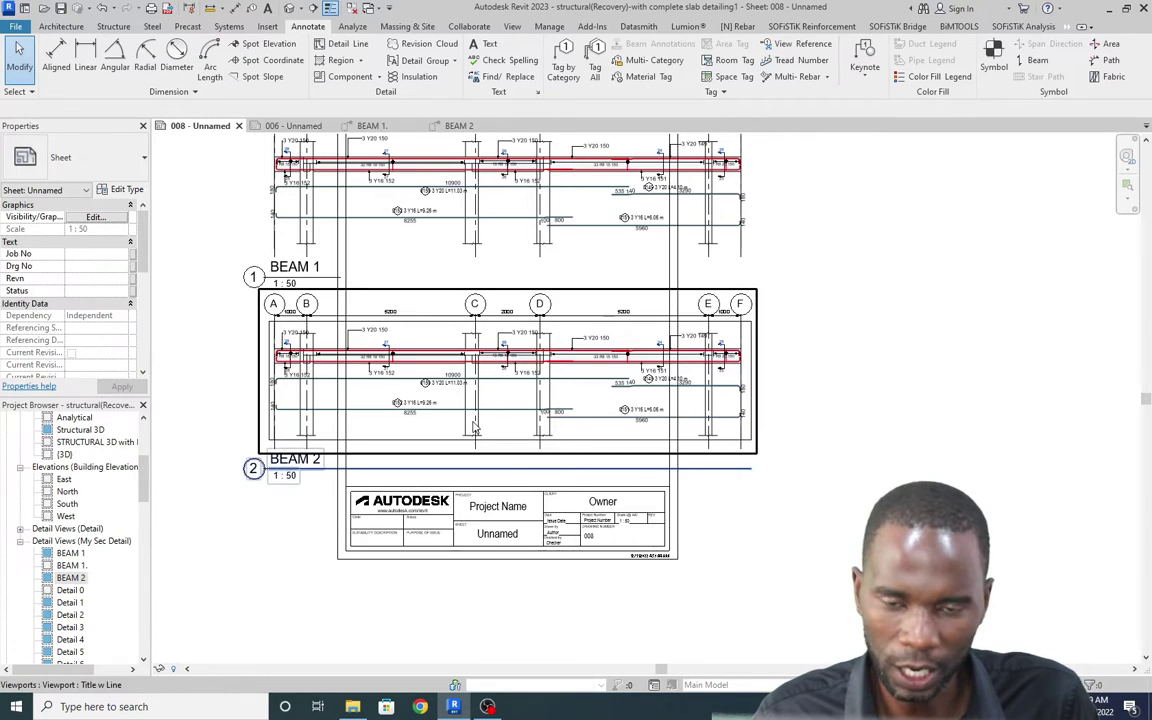
scroll(475, 410, "down", 2)
Step: Look through the BEAM 2 and BEAM 1 views and sheet 006, ending on sheet 008
left_click(465, 128)
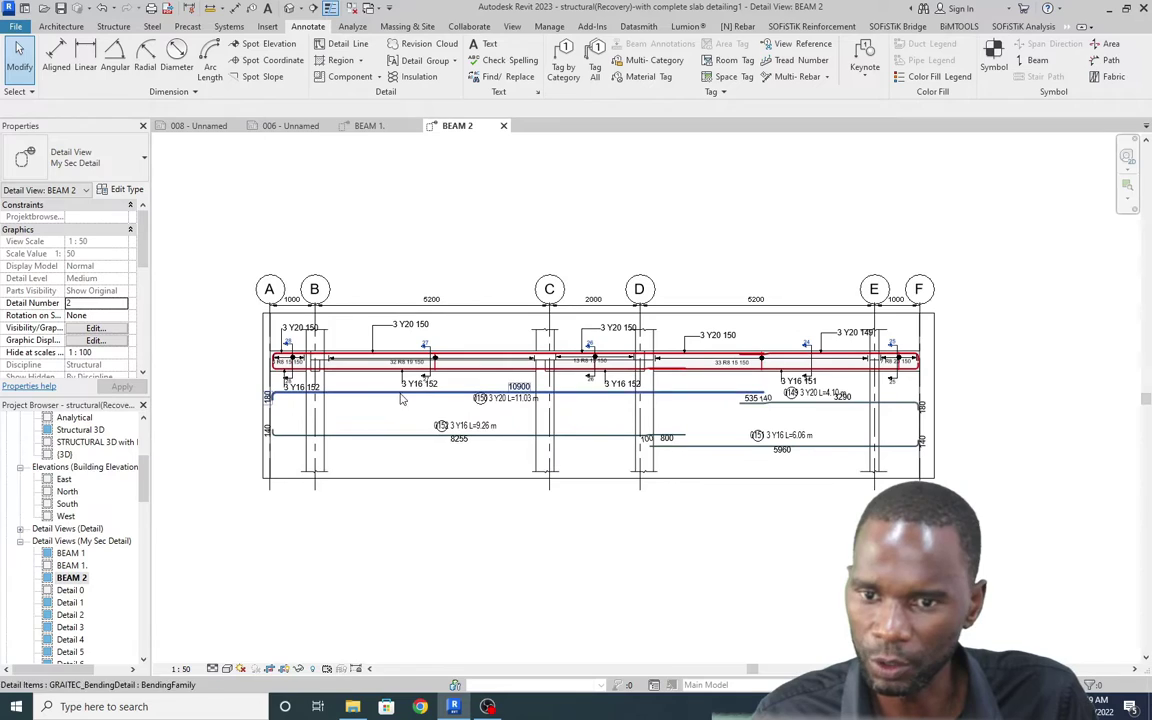
scroll(402, 400, "down", 3)
scroll(467, 391, "up", 1)
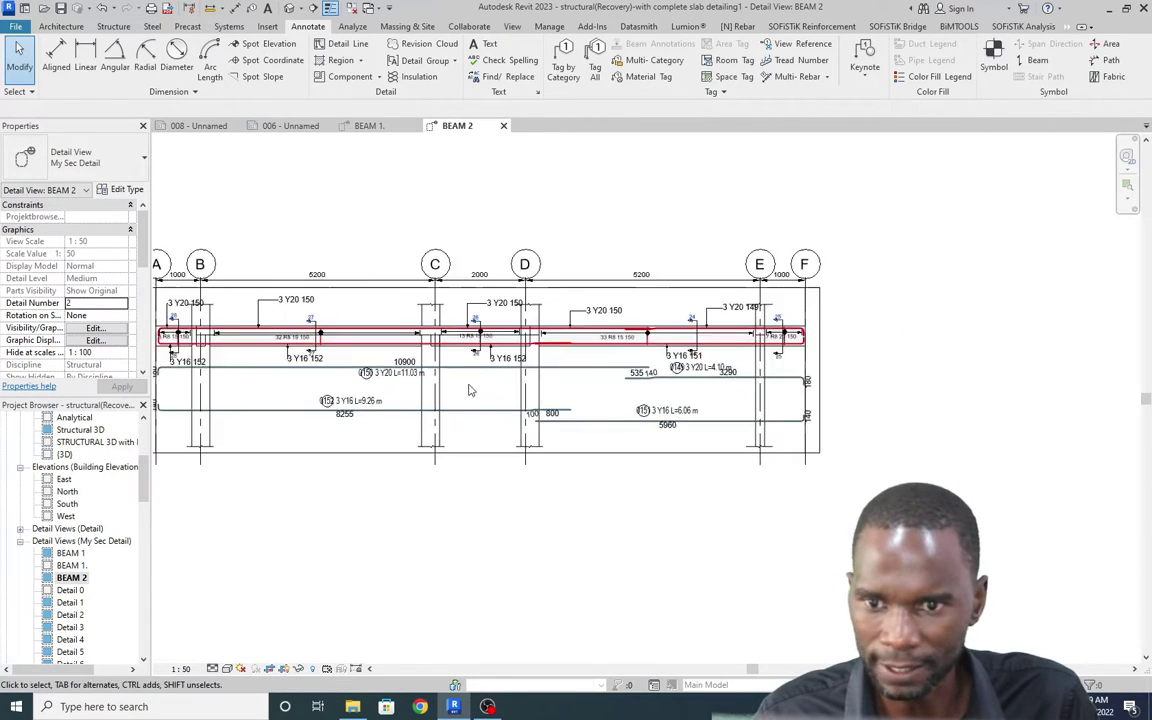
scroll(520, 340, "down", 2)
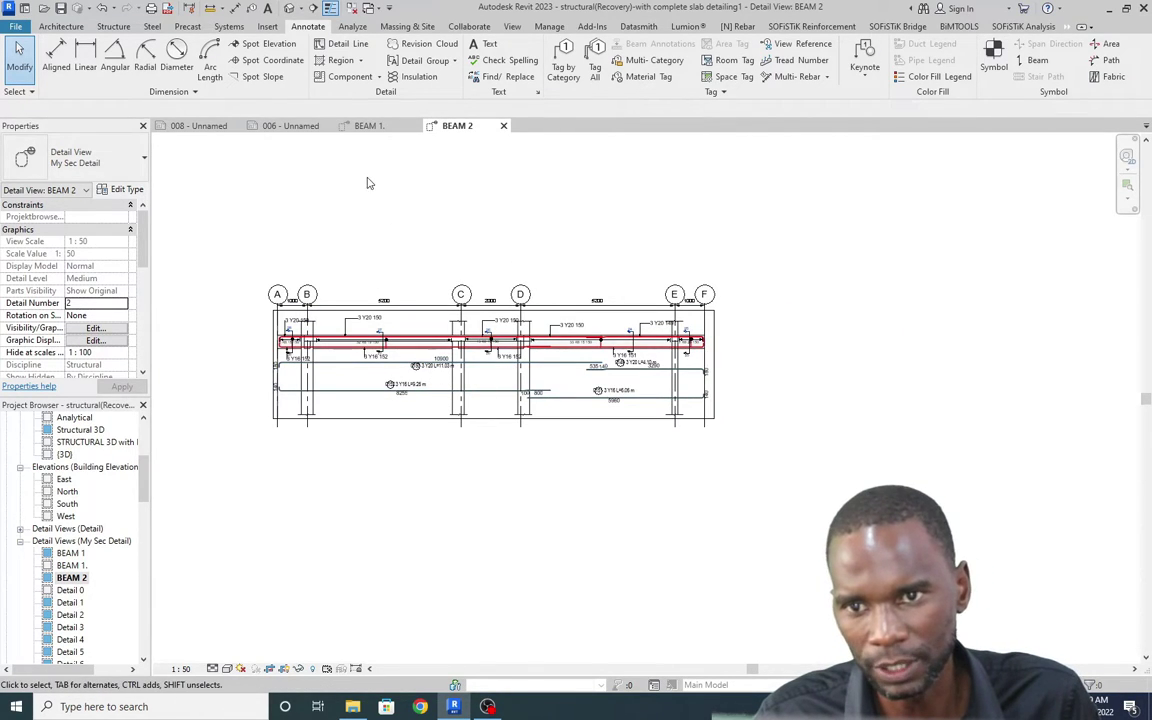
left_click(367, 126)
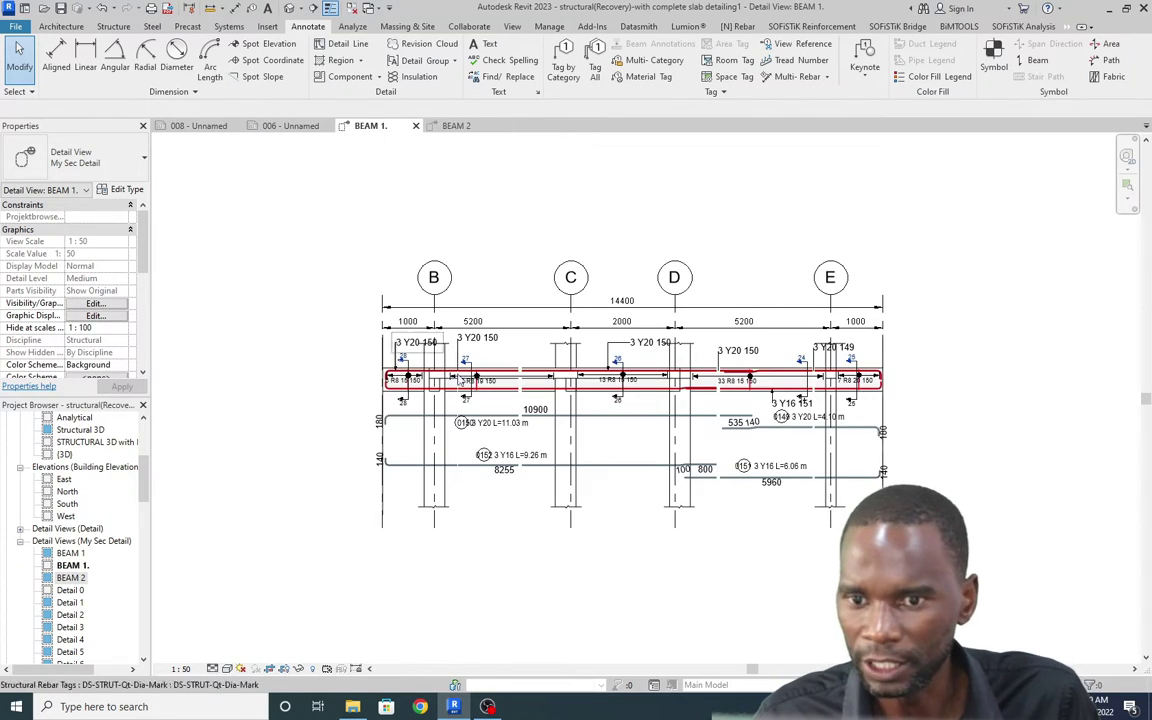
left_click(289, 126)
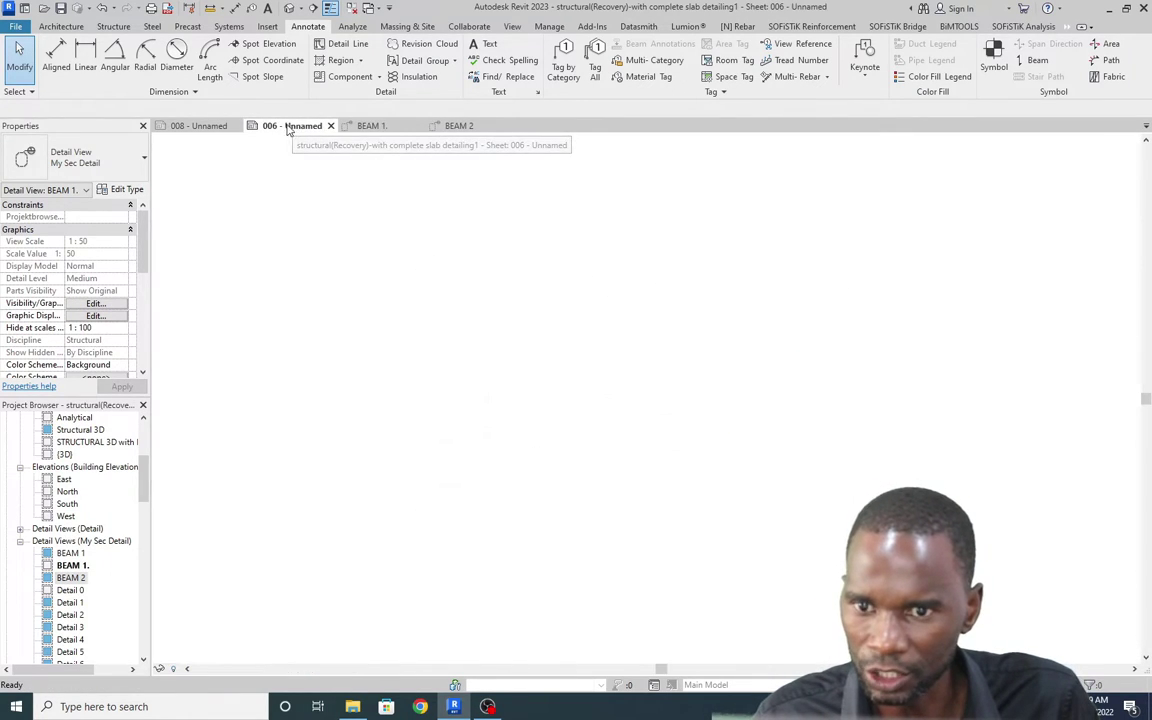
left_click(207, 127)
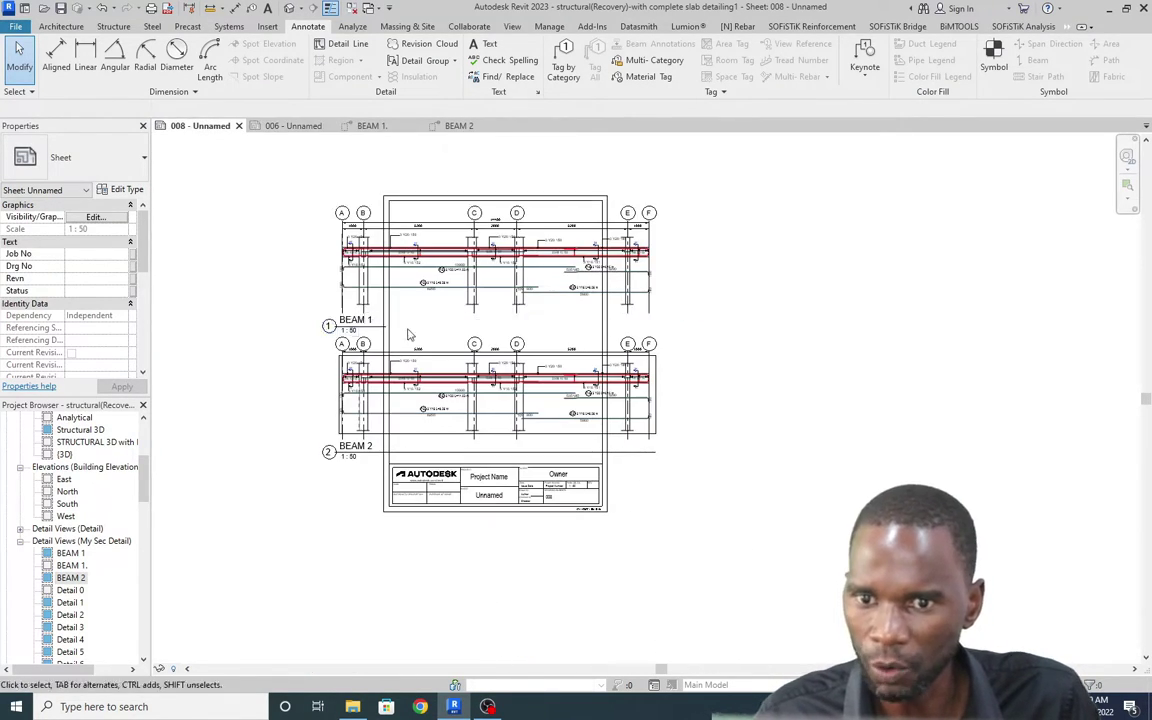
Step: Activate the BEAM 2 viewport on sheet 008 for editing, re-entering it once
scroll(463, 376, "up", 5)
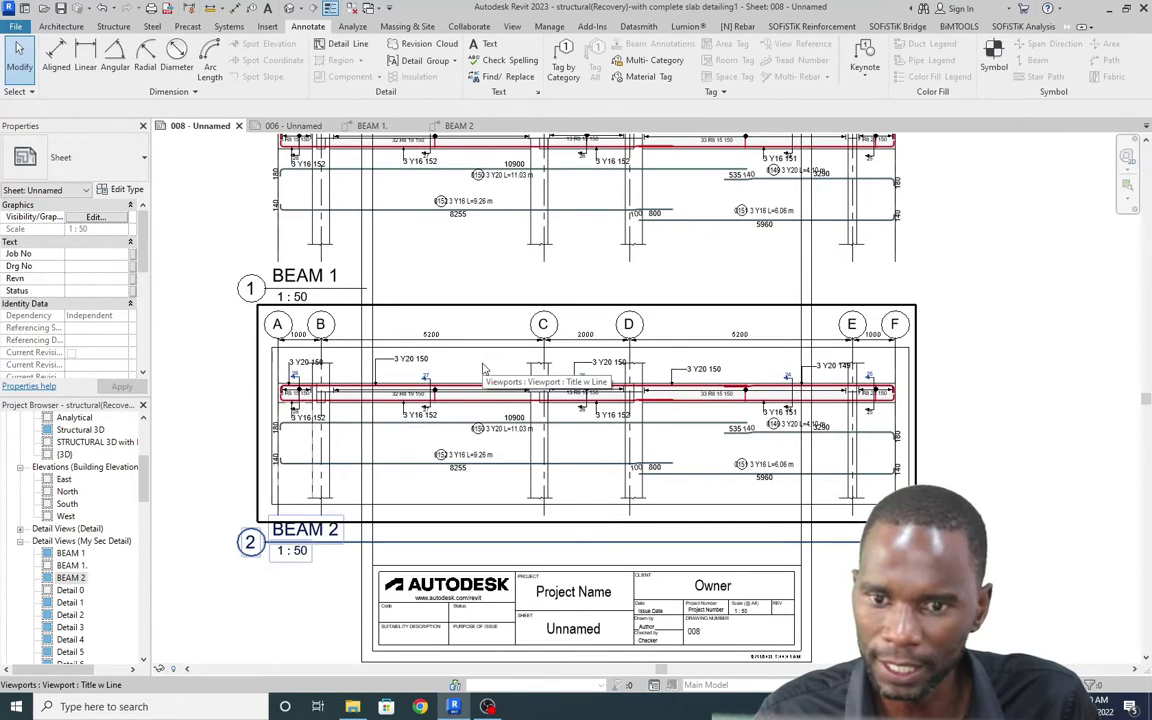
double_click(483, 370)
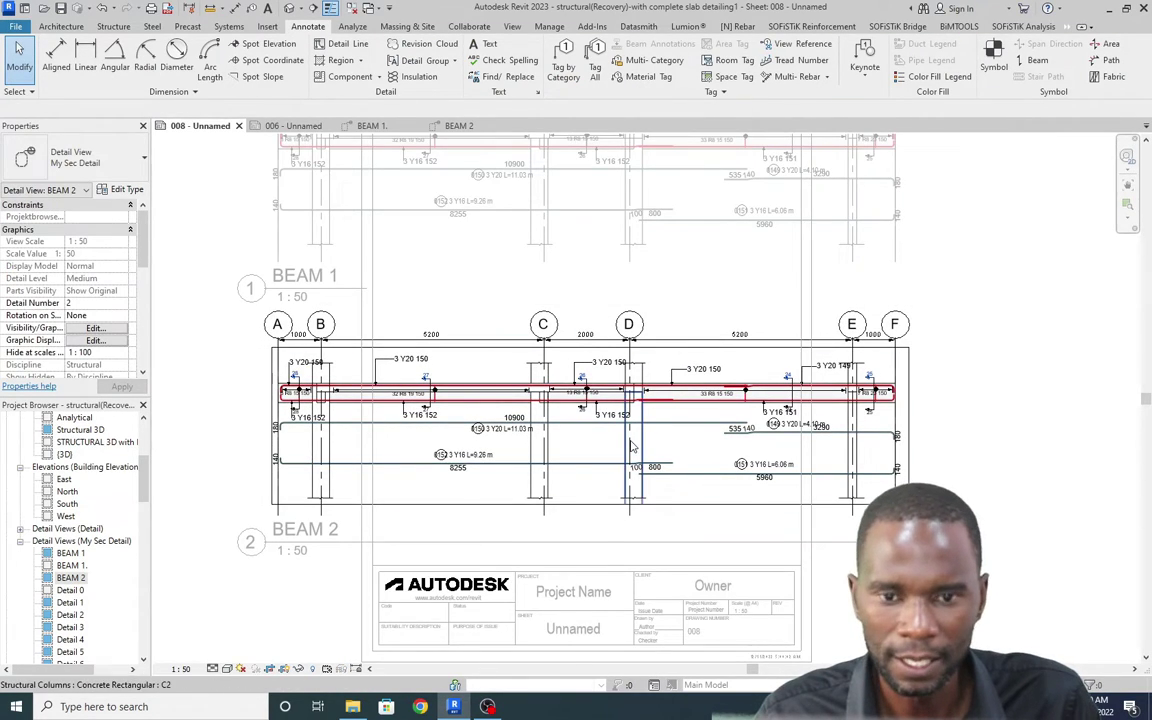
scroll(552, 425, "down", 2)
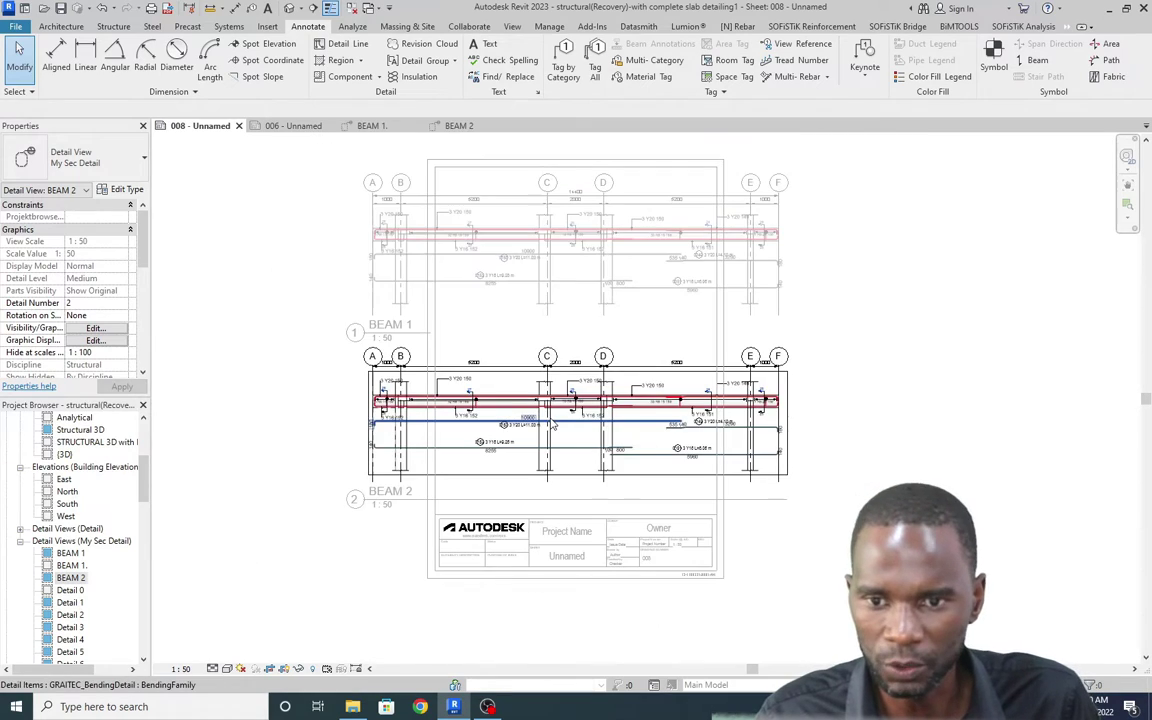
scroll(653, 438, "up", 2)
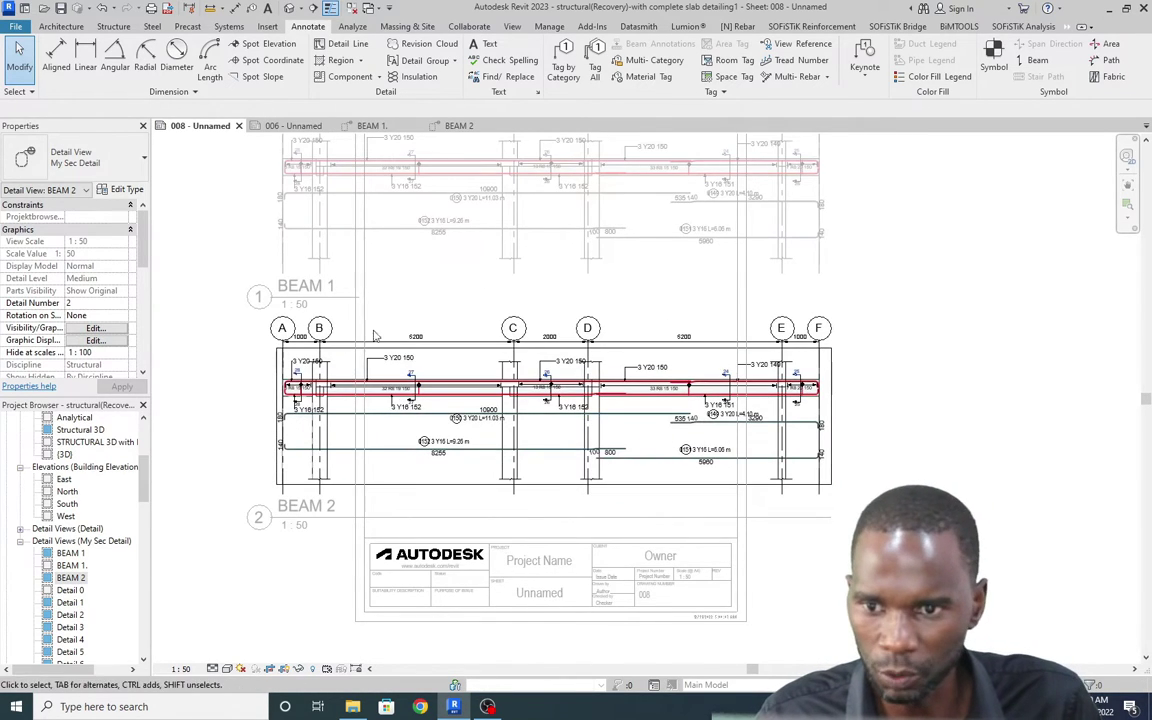
scroll(590, 455, "up", 2)
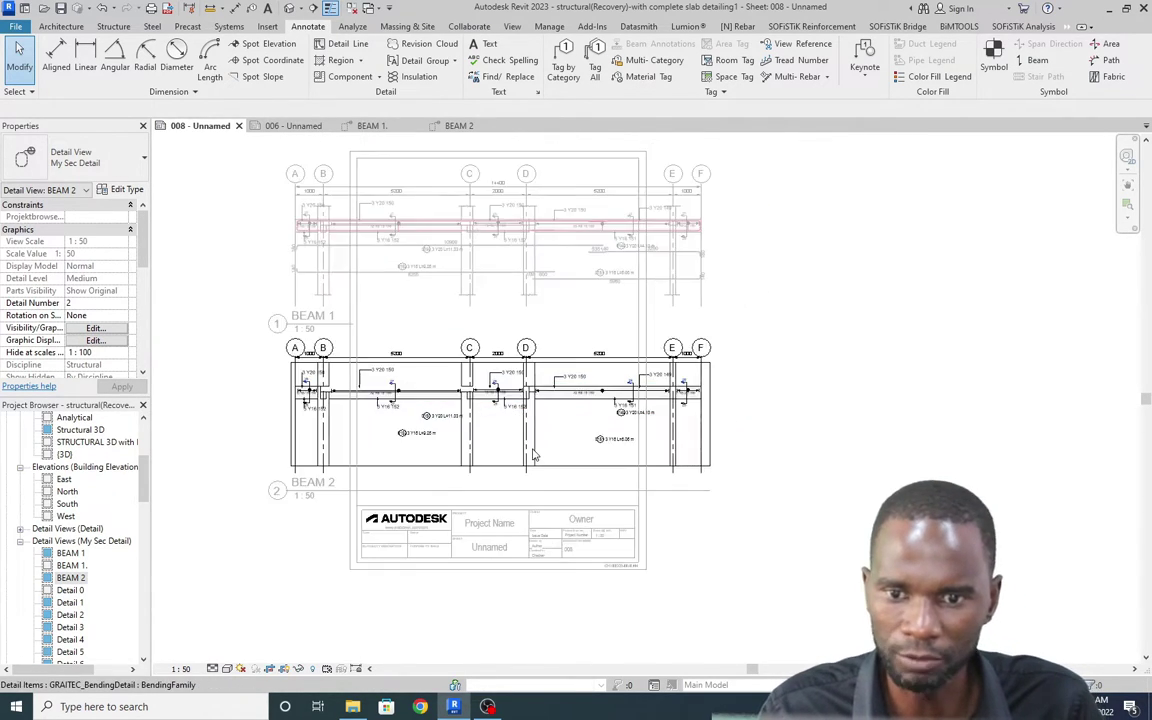
scroll(560, 400, "down", 2)
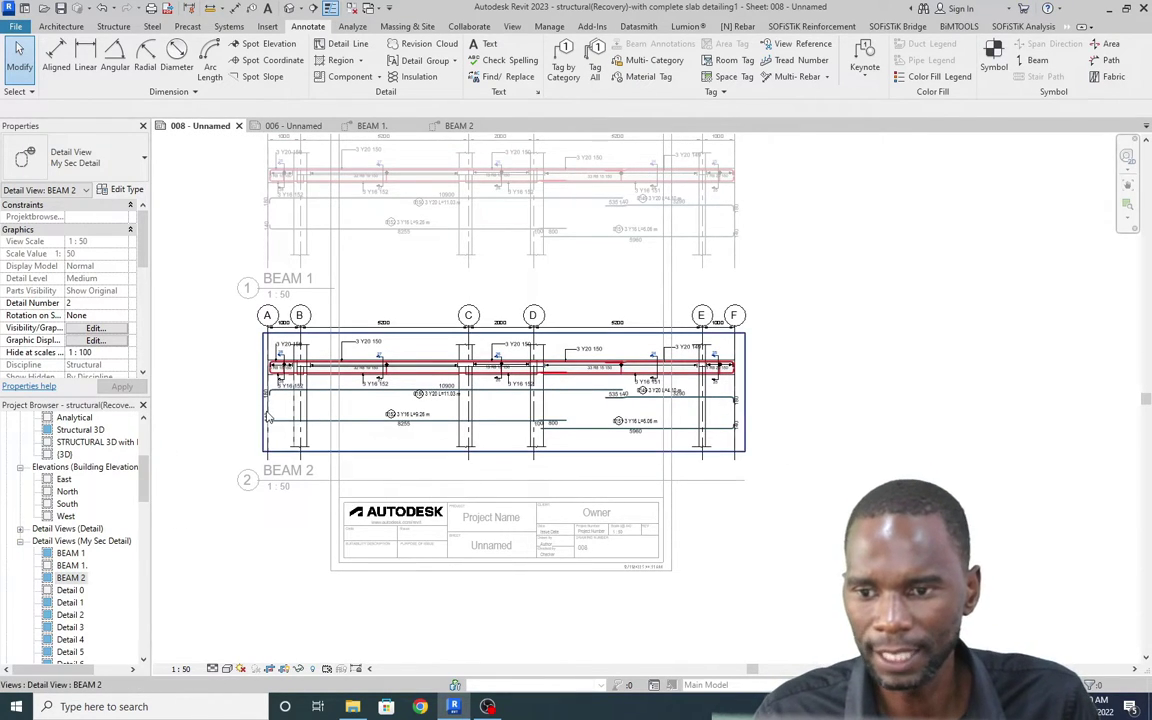
scroll(410, 475, "up", 2)
scroll(441, 453, "down", 2)
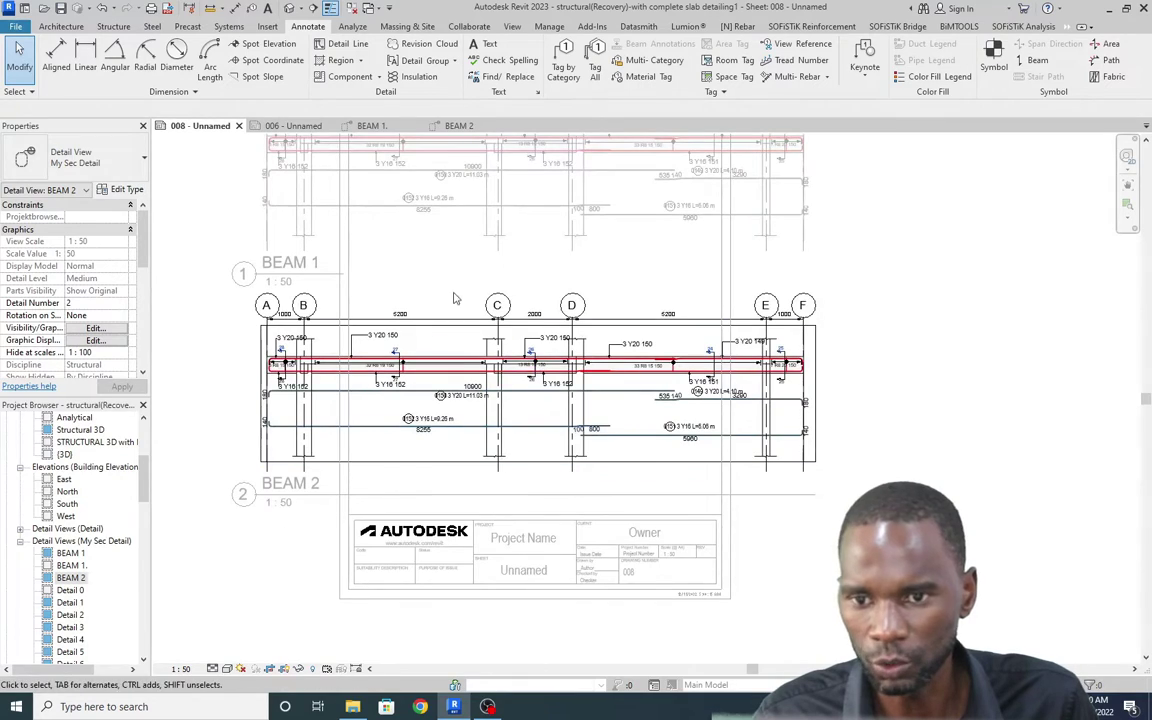
double_click(855, 260)
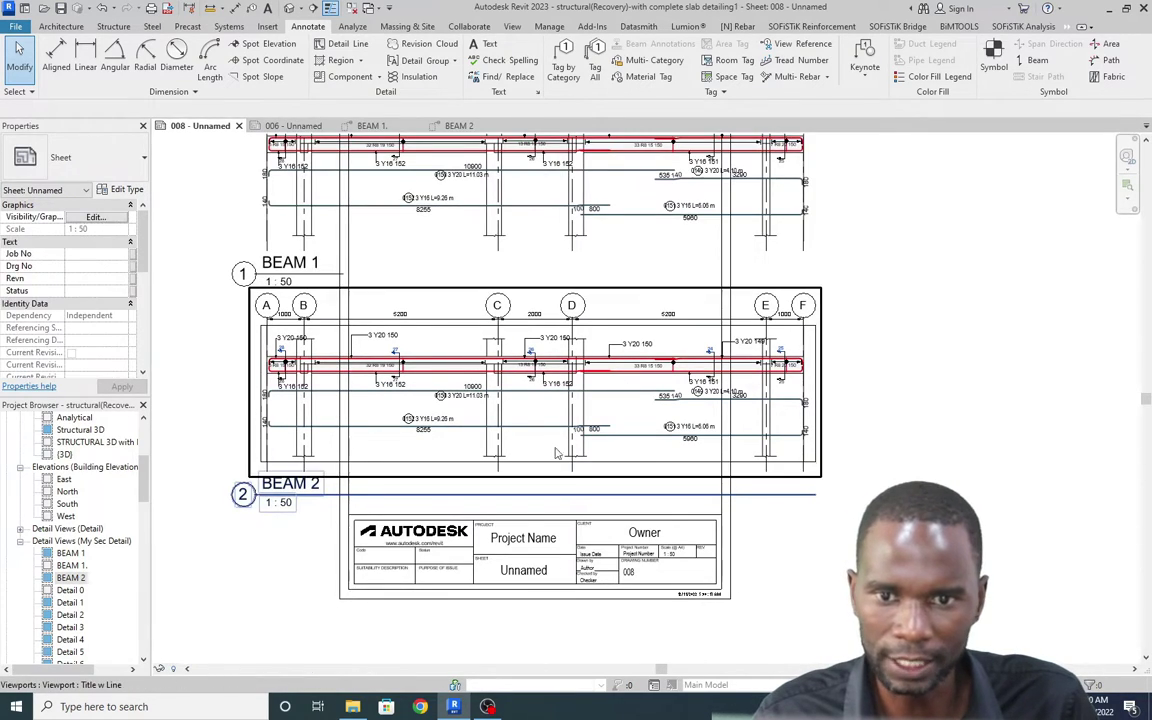
double_click(388, 450)
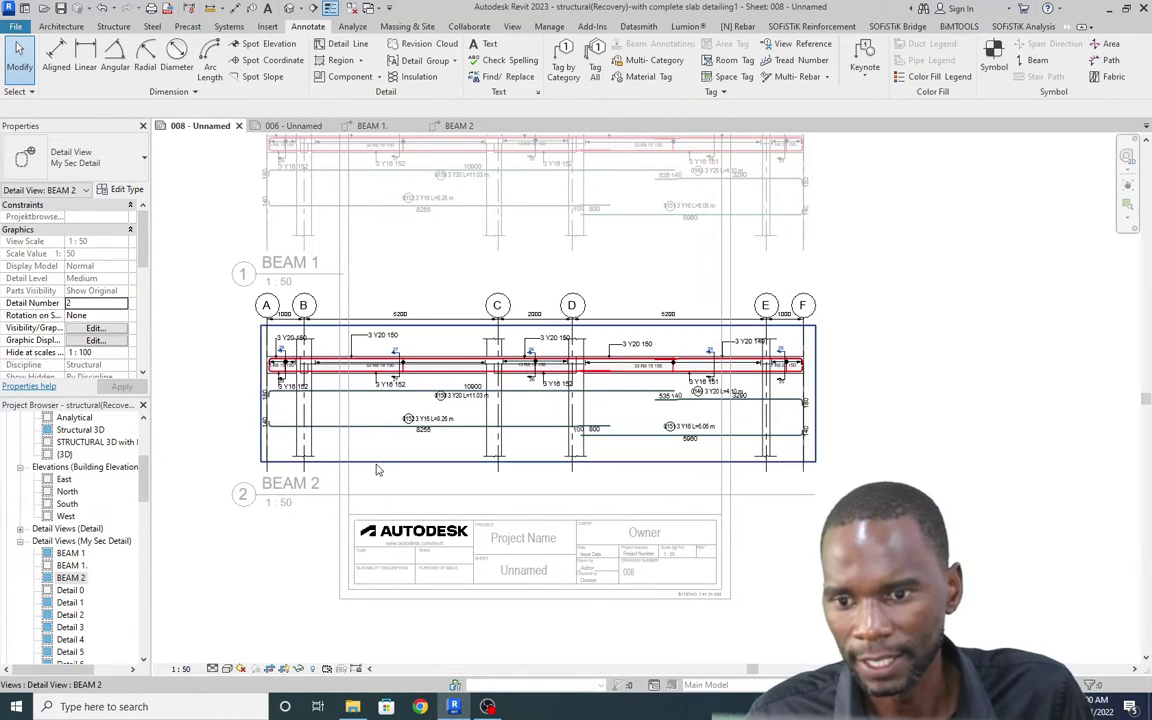
scroll(90, 285, "down", 5)
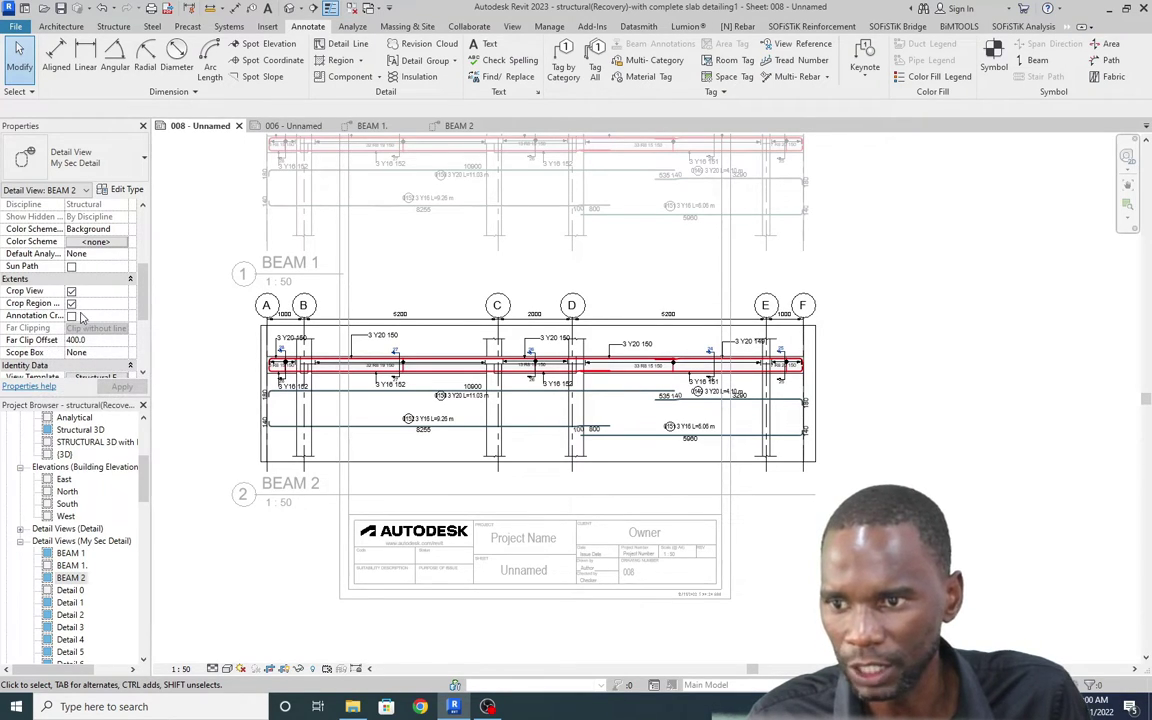
Step: Show and select the BEAM 2 crop region, then remove its middle broken section
left_click(71, 303)
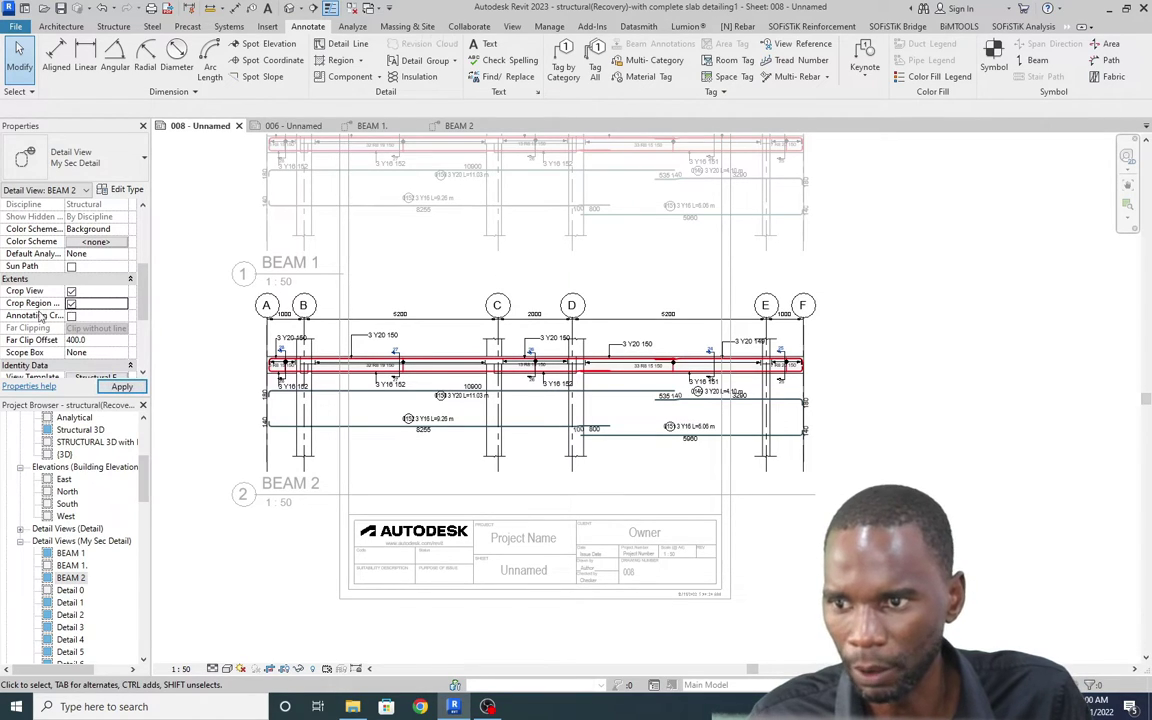
left_click(405, 465)
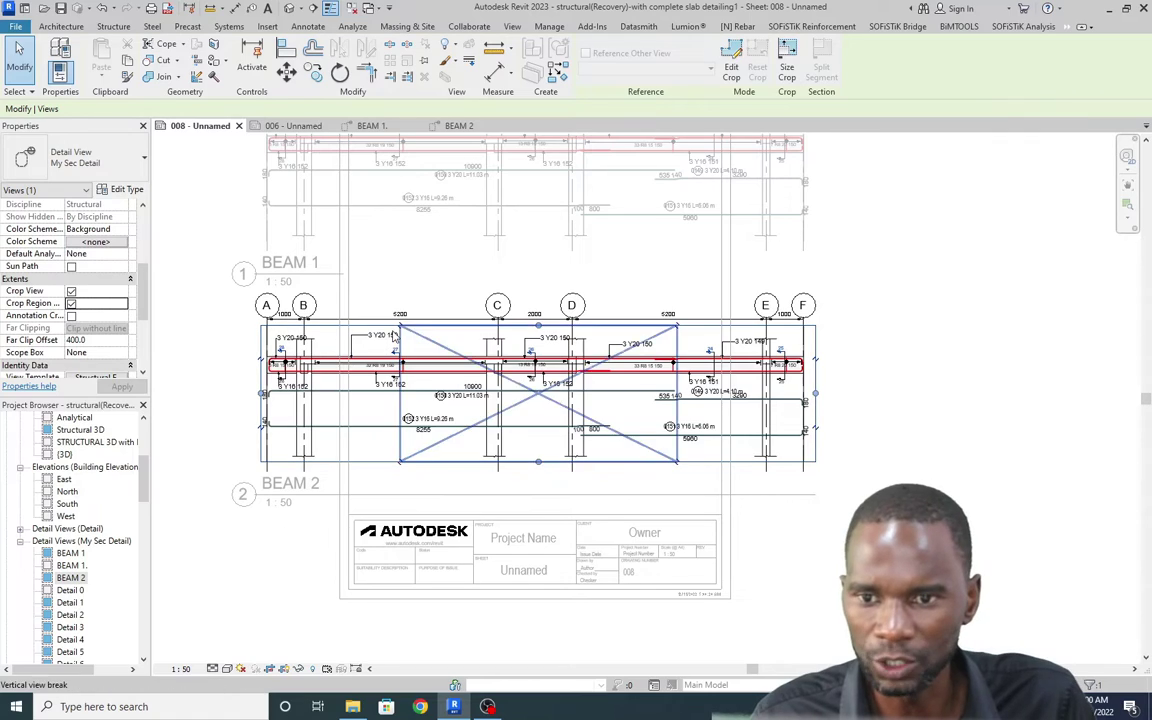
scroll(430, 360, "up", 3)
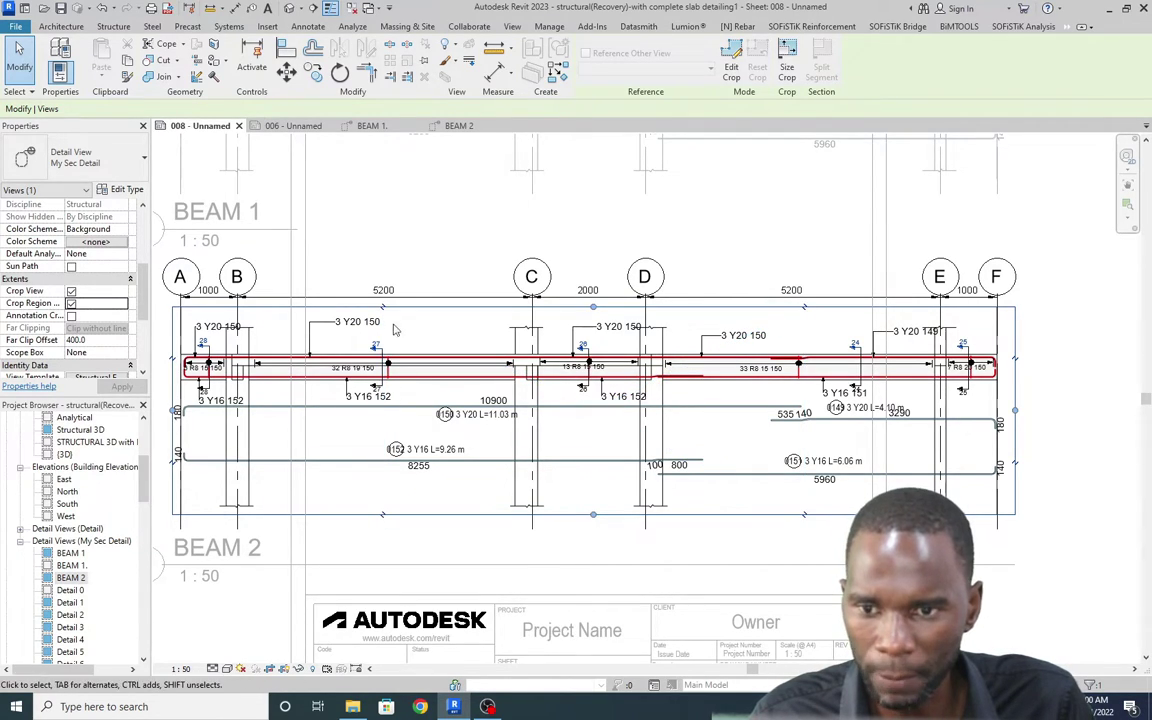
scroll(457, 371, "down", 3)
scroll(361, 385, "up", 2)
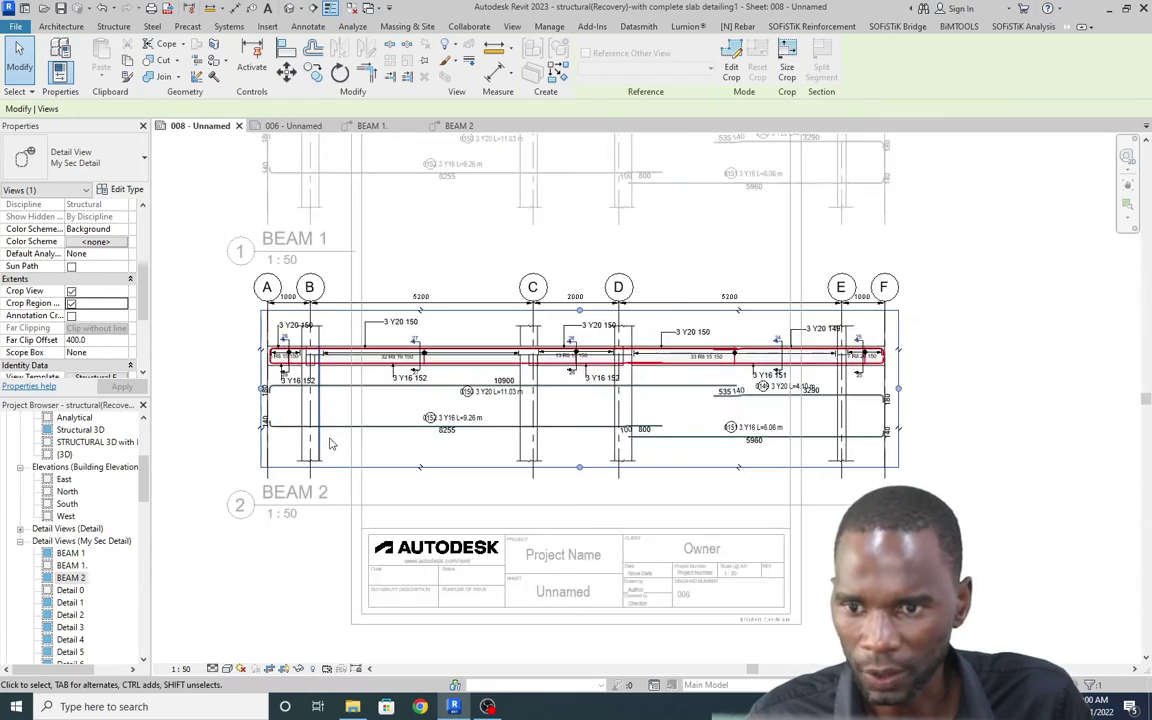
scroll(340, 340, "up", 2)
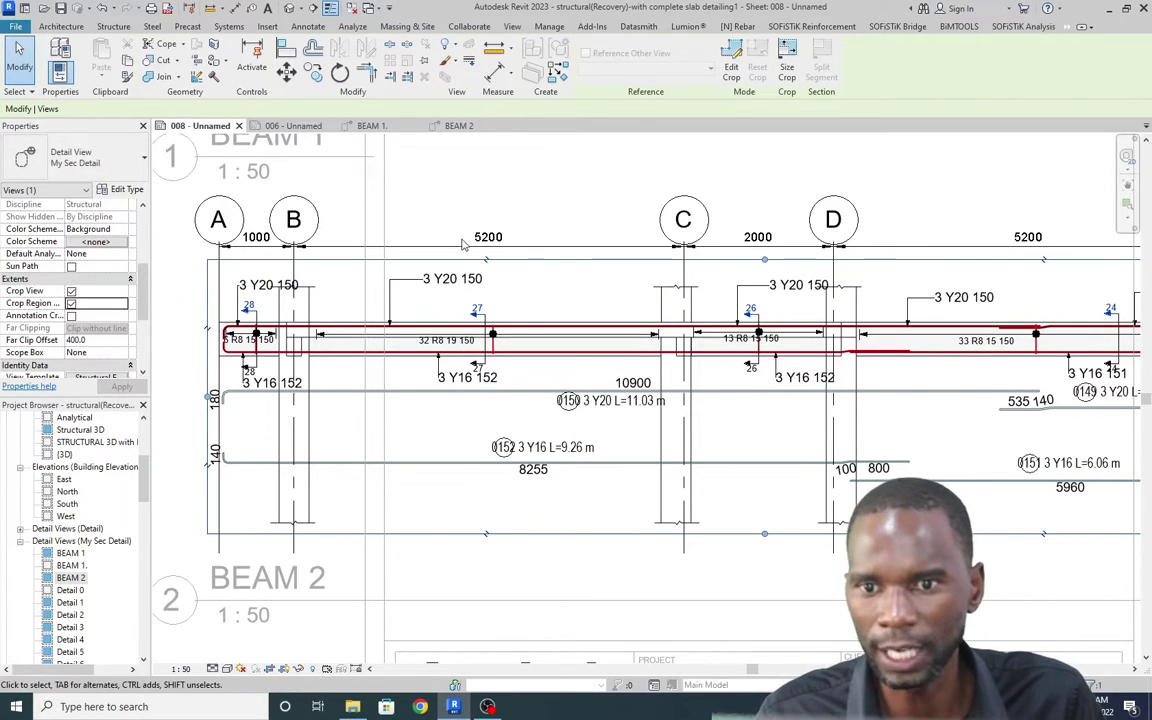
scroll(368, 297, "down", 1)
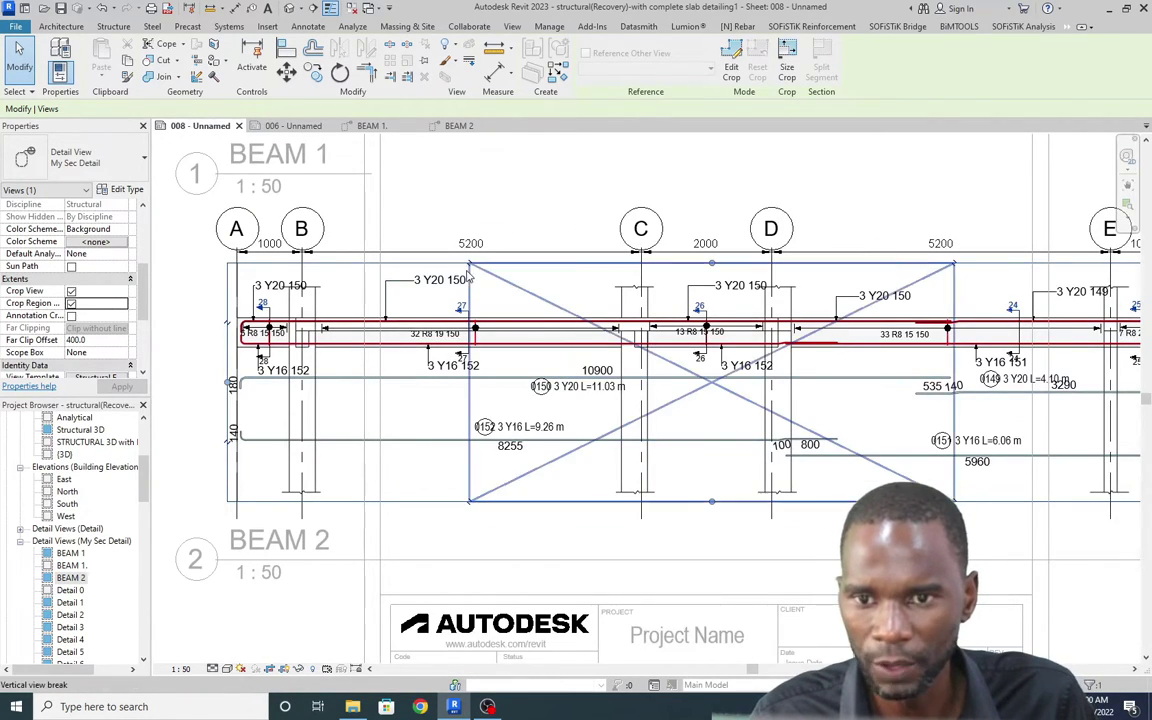
left_click(420, 330)
scroll(426, 363, "down", 2)
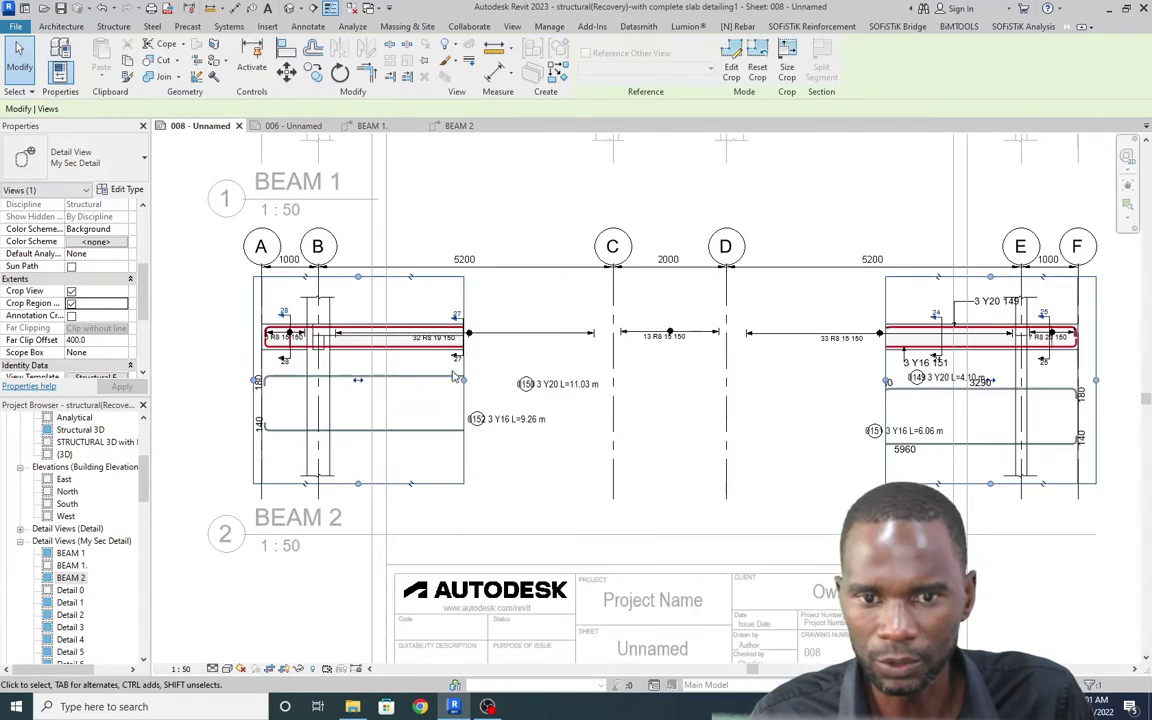
Step: Drag the left and right view regions together to join them
left_click_drag(455, 379, 368, 376)
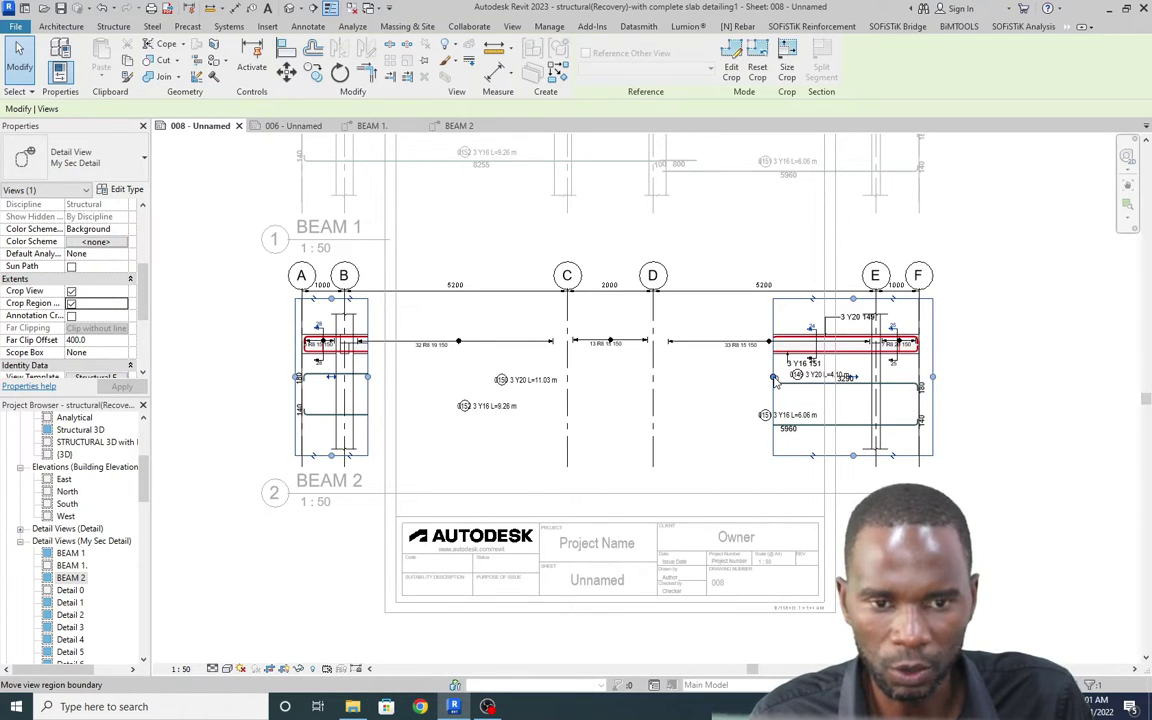
left_click_drag(775, 380, 488, 378)
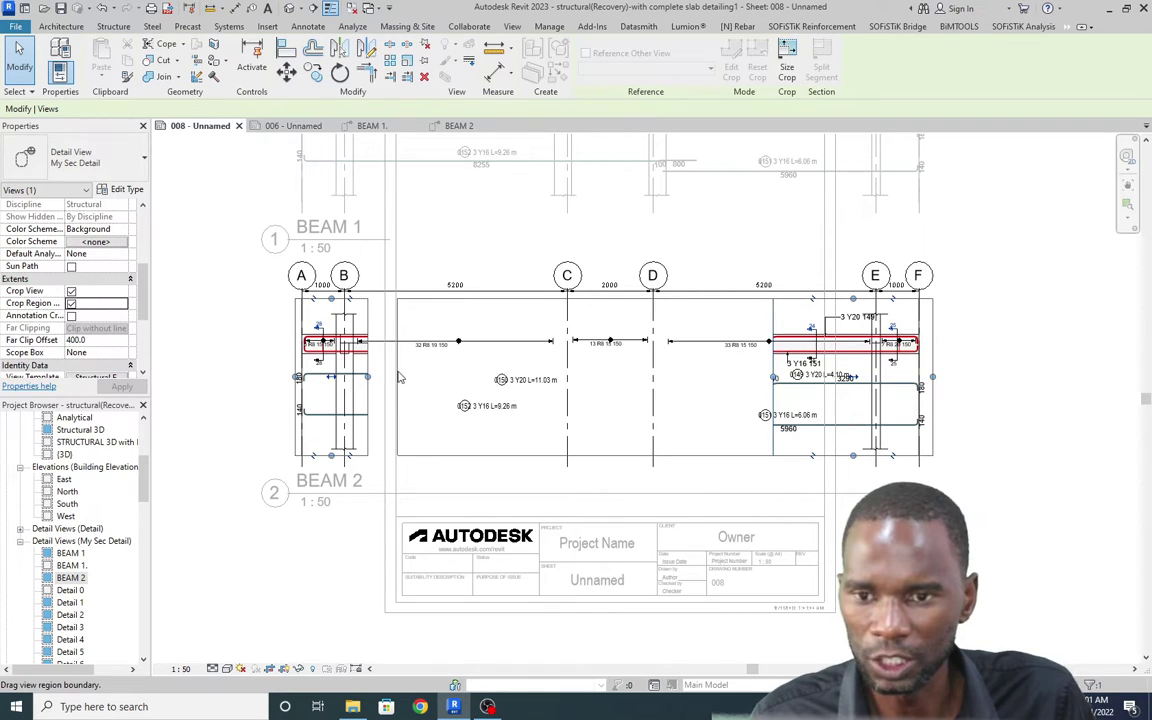
left_click_drag(398, 372, 396, 372)
scroll(302, 338, "up", 3)
scroll(298, 338, "down", 2)
scroll(380, 375, "up", 3)
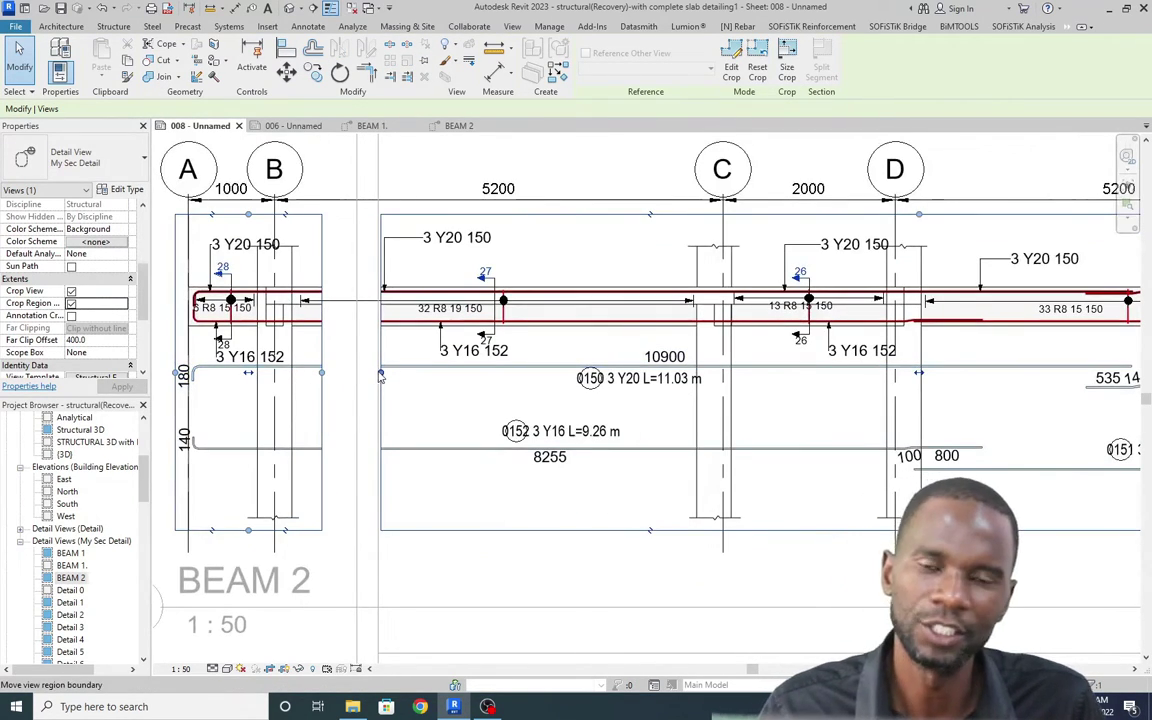
Step: Move the main region's left edge between grids B and C, just past the 32 R8 19 150 bar
left_click_drag(381, 375, 416, 380)
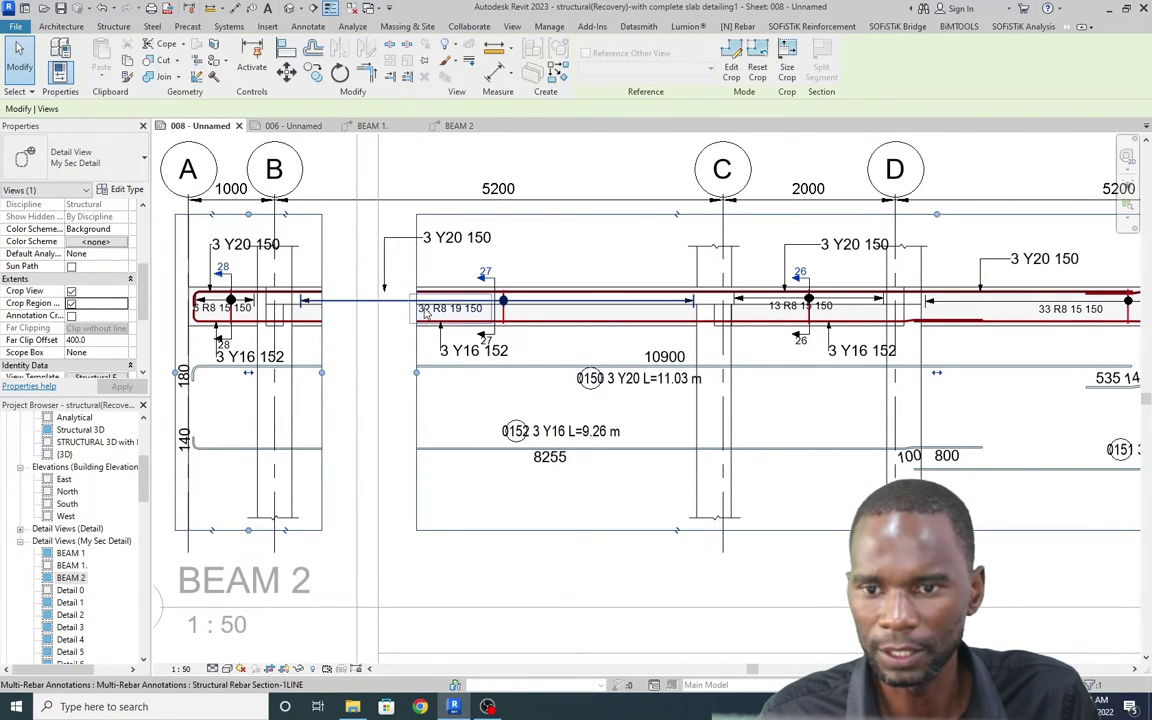
left_click_drag(321, 375, 314, 374)
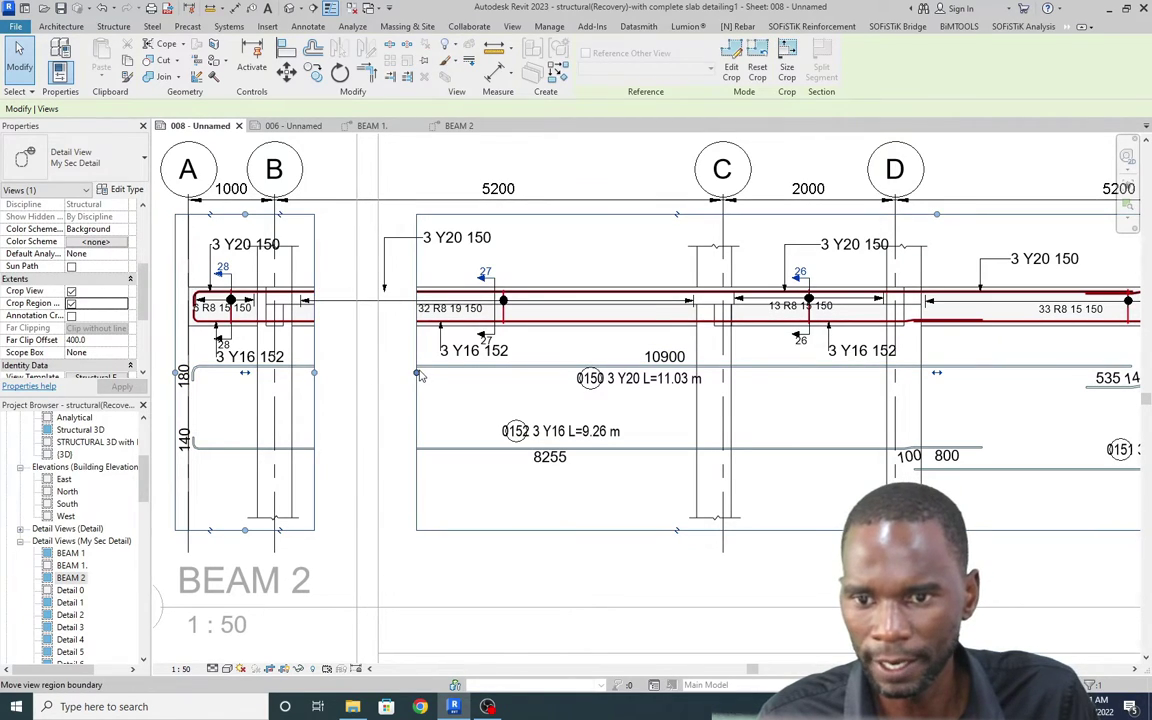
left_click_drag(417, 376, 324, 377)
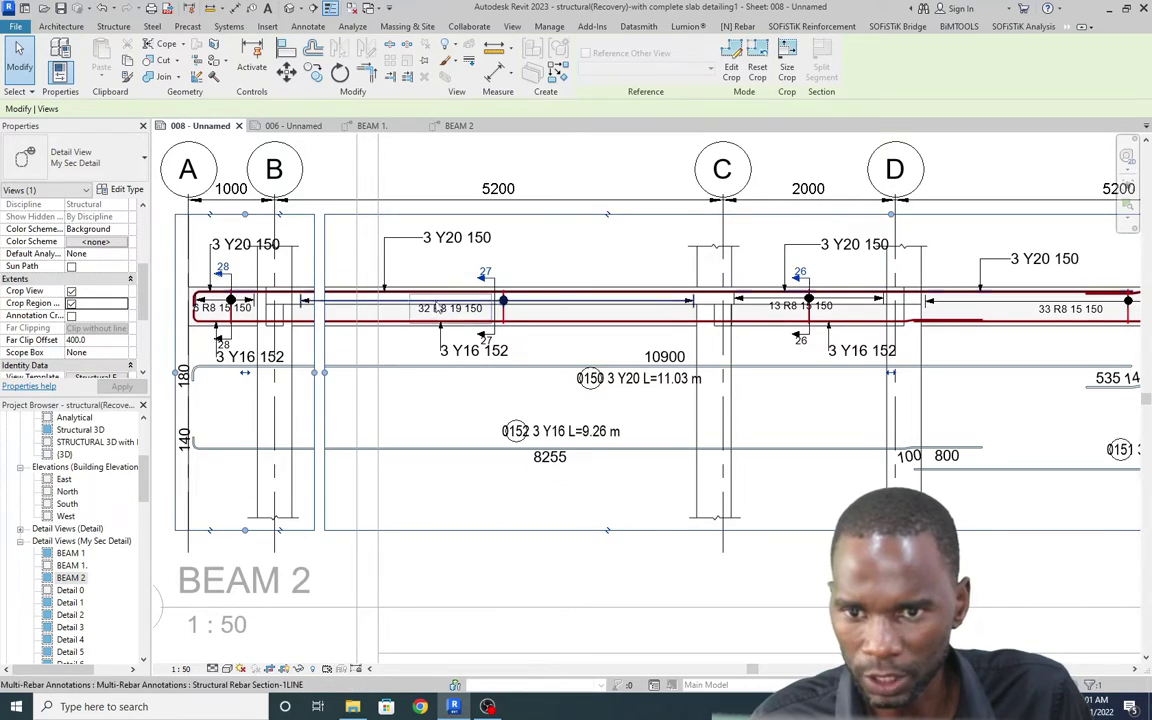
left_click_drag(324, 380, 468, 400)
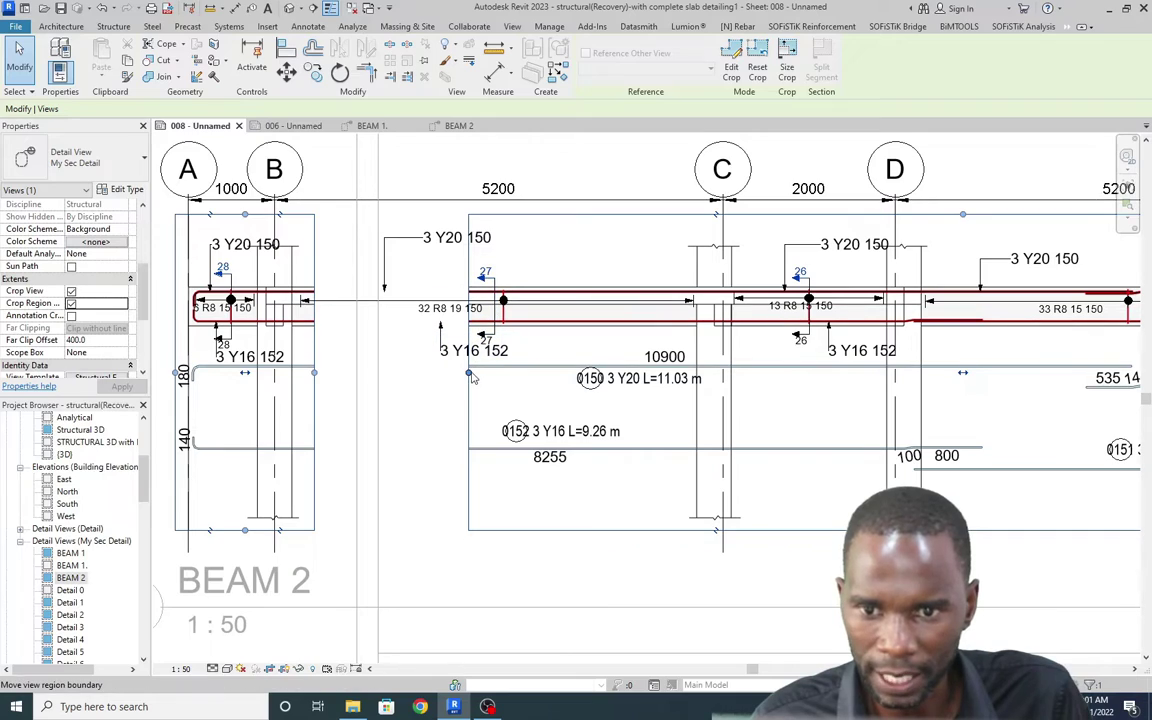
mouse_move(469, 375)
left_mouse_down()
mouse_move(455, 376)
mouse_move(514, 380)
left_mouse_up()
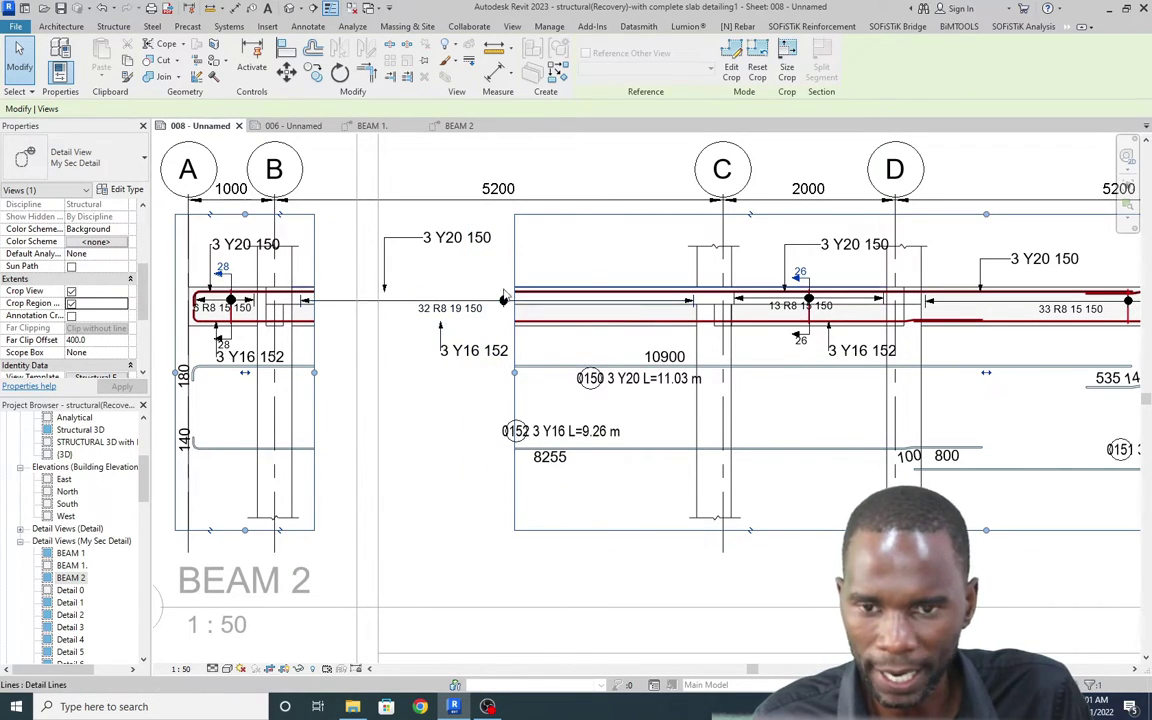
mouse_move(518, 379)
left_mouse_down()
mouse_move(450, 376)
mouse_move(497, 374)
left_mouse_up()
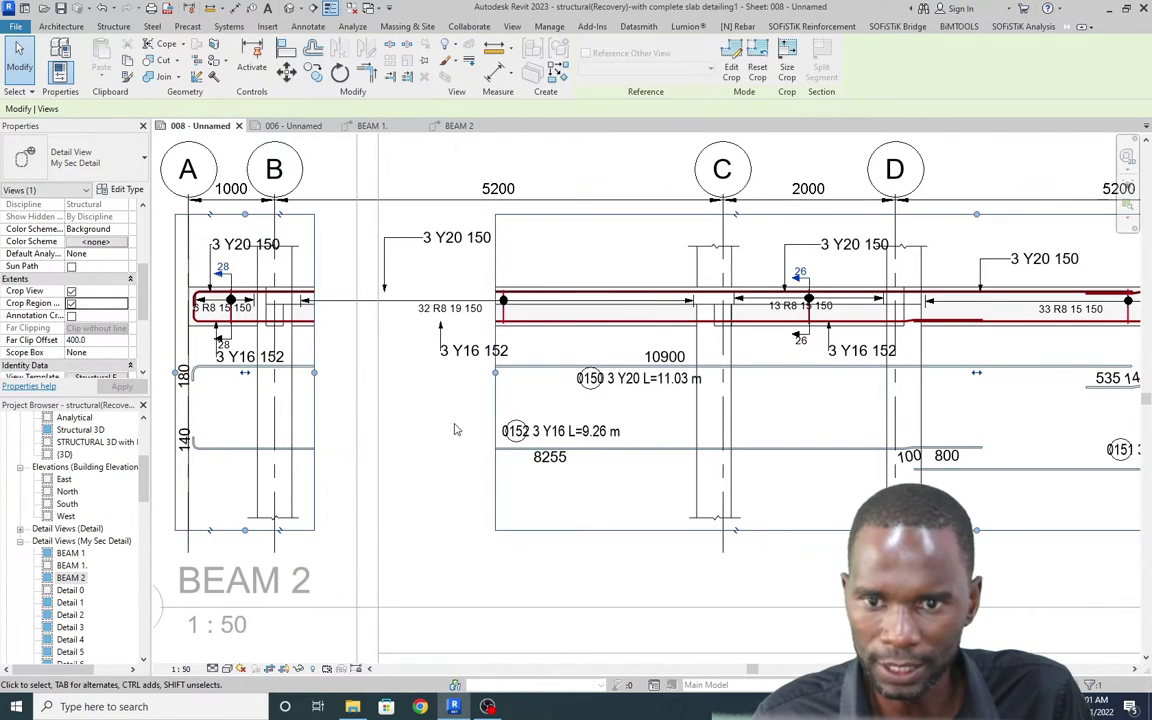
Step: Slide the grid A–B region against the main beam region and deselect the viewport
scroll(476, 400, "down", 1)
scroll(476, 400, "down", 1)
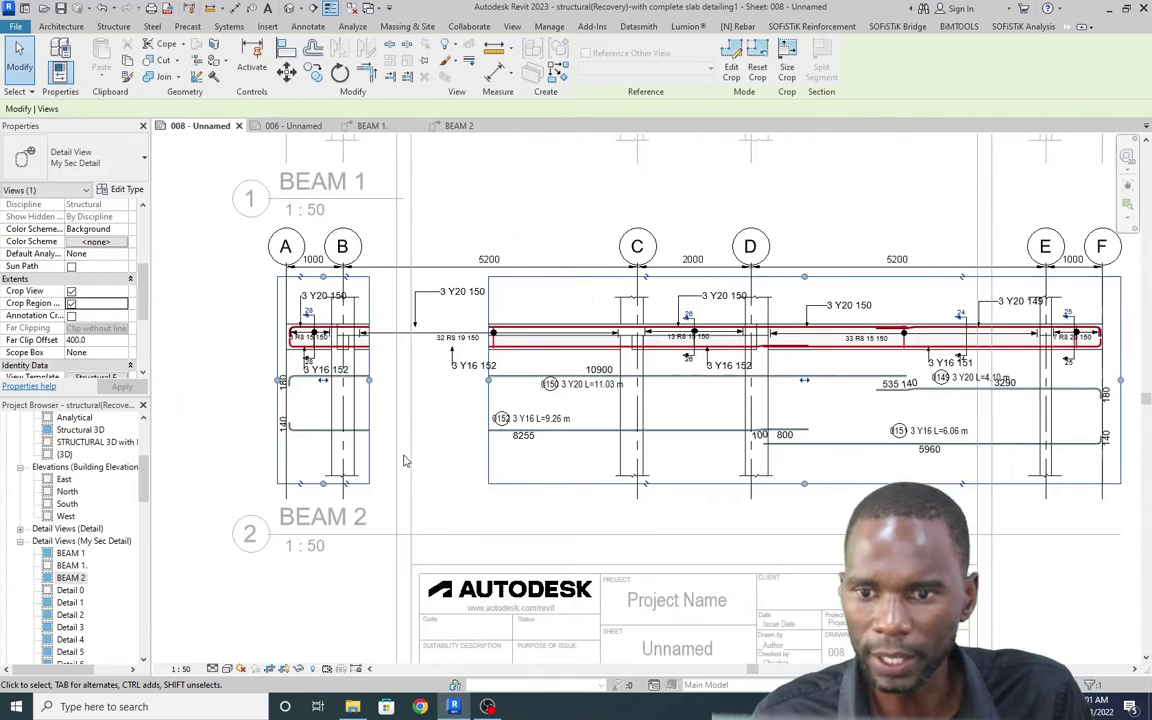
scroll(335, 386, "up", 3)
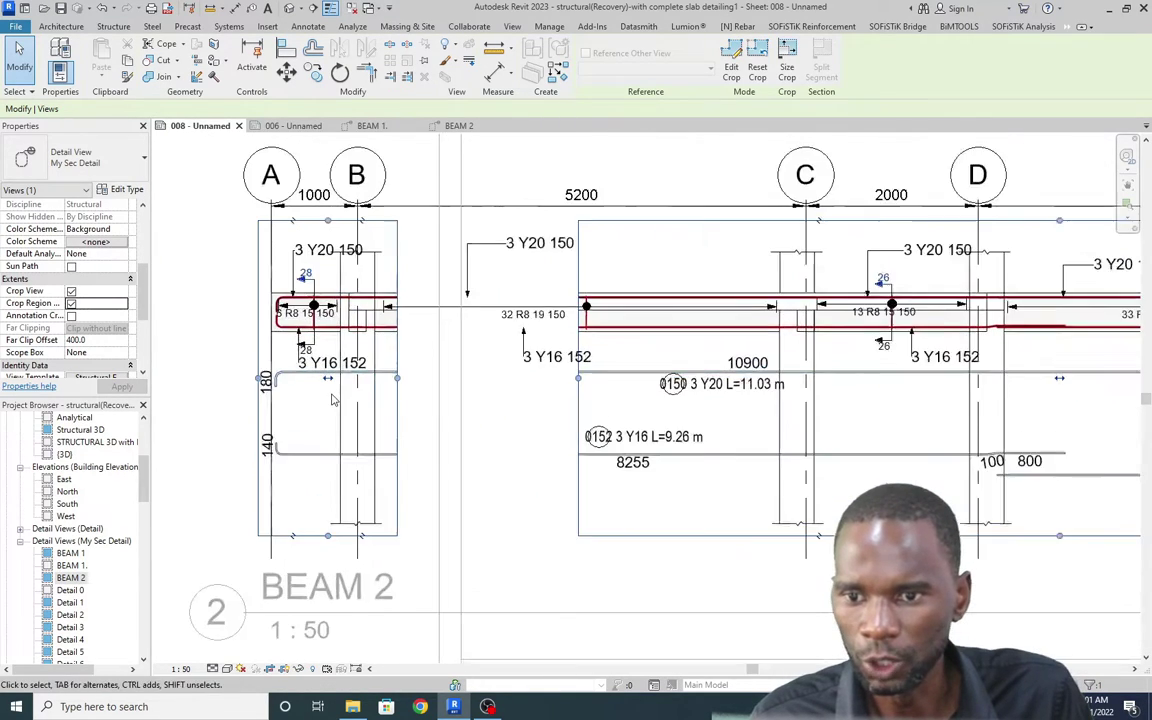
scroll(326, 376, "down", 1)
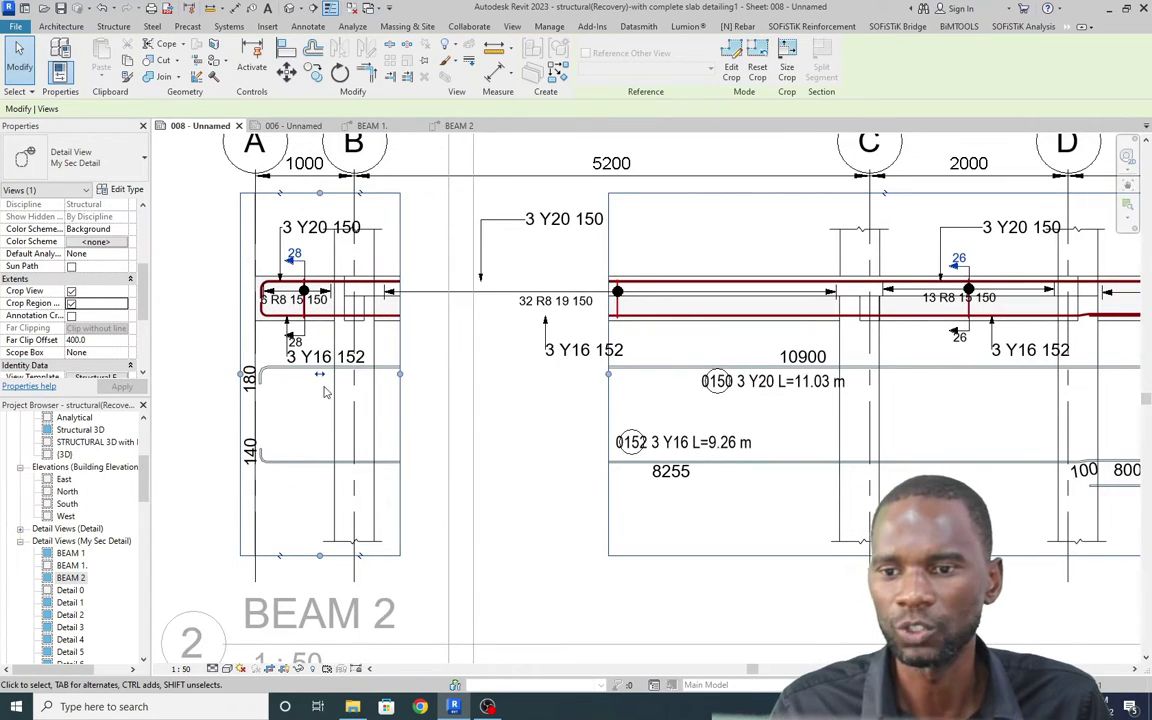
left_click_drag(321, 398, 526, 419)
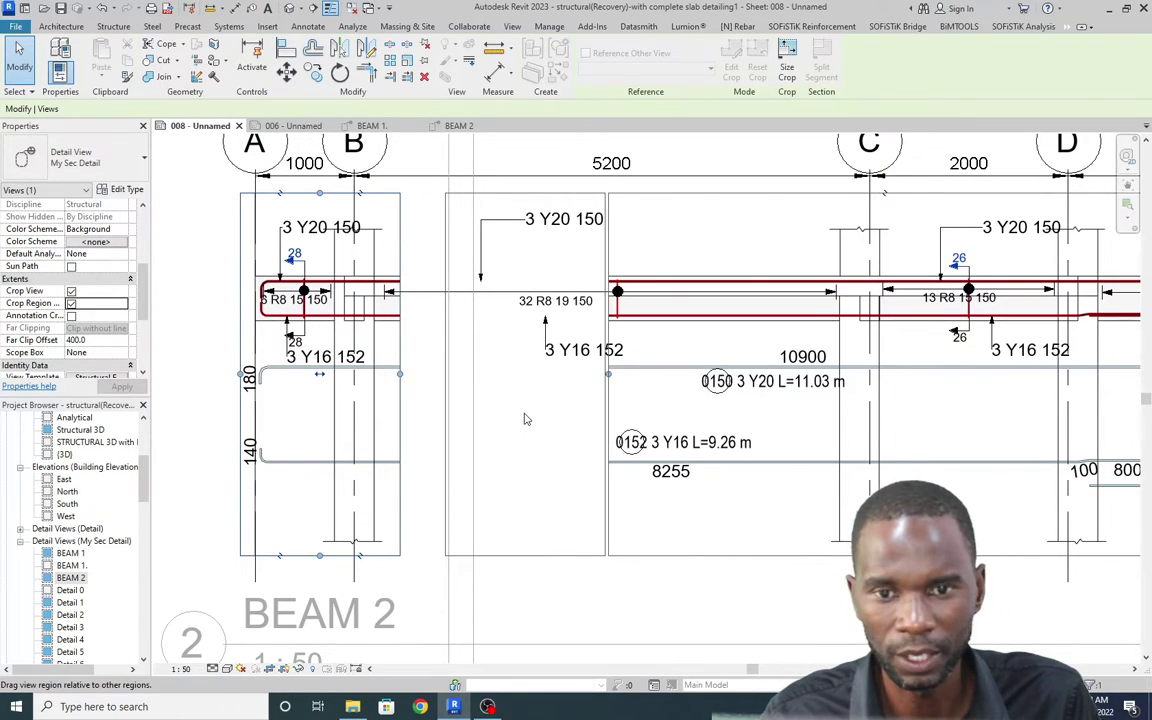
left_click_drag(526, 419, 526, 420)
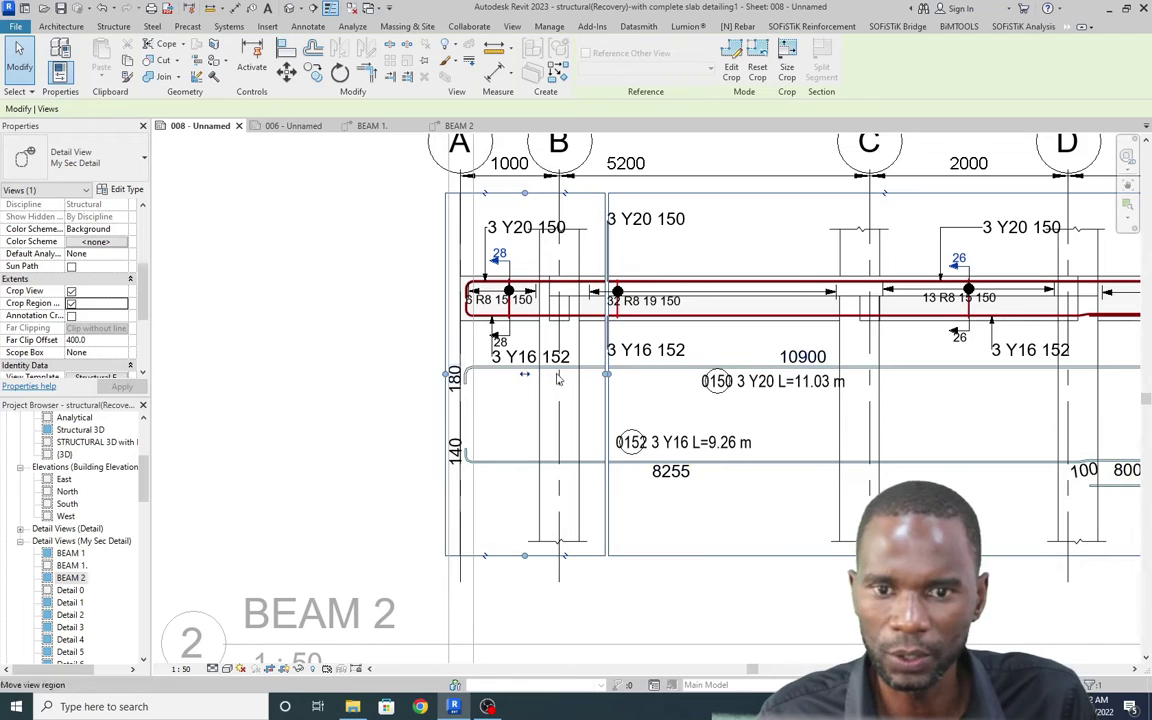
scroll(364, 407, "down", 2)
left_click(319, 386)
scroll(489, 290, "up", 4)
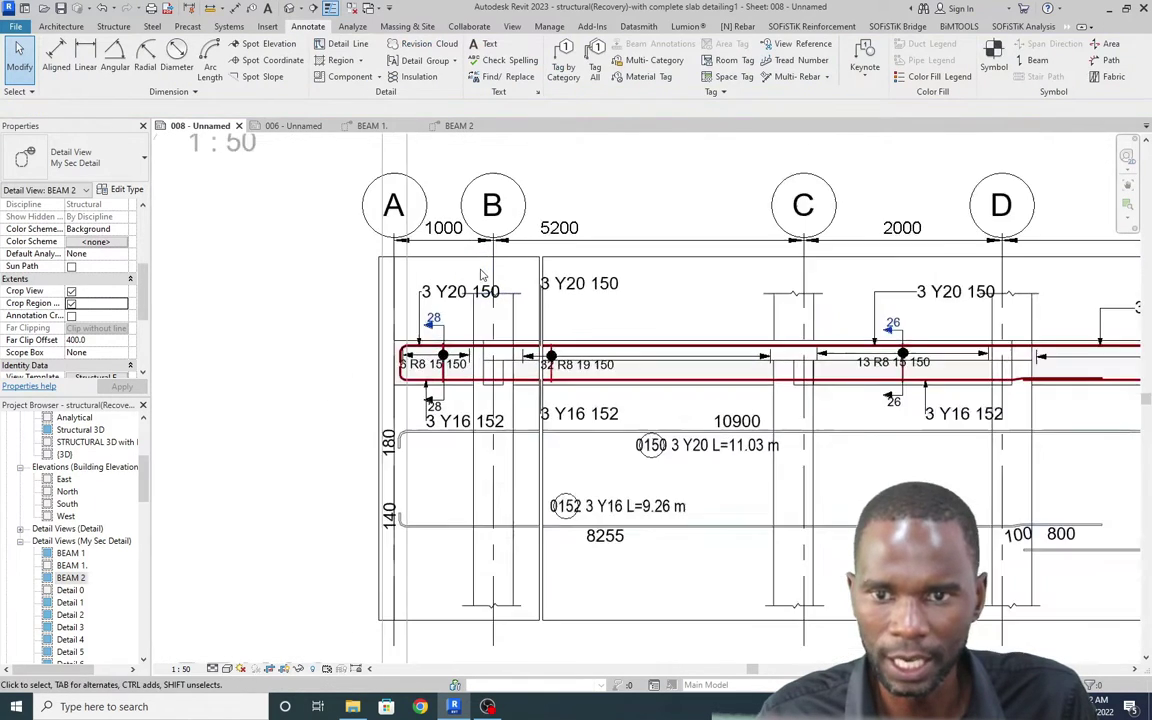
scroll(249, 336, "down", 2)
scroll(249, 336, "down", 3)
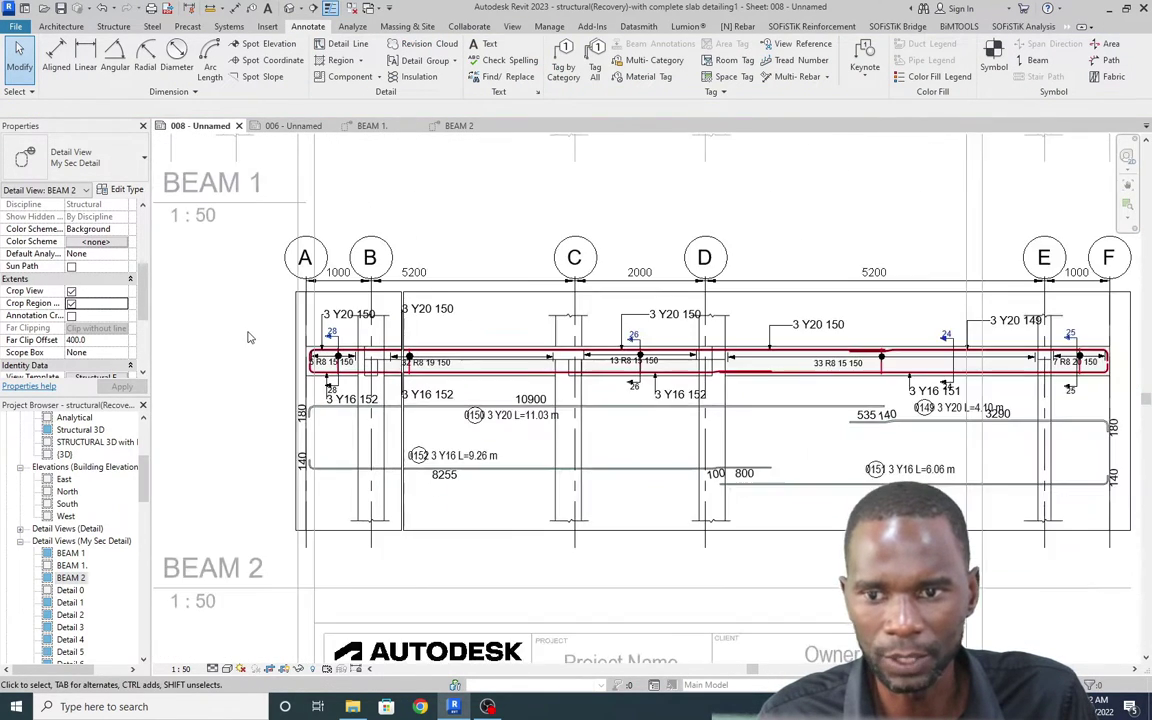
scroll(448, 465, "up", 2)
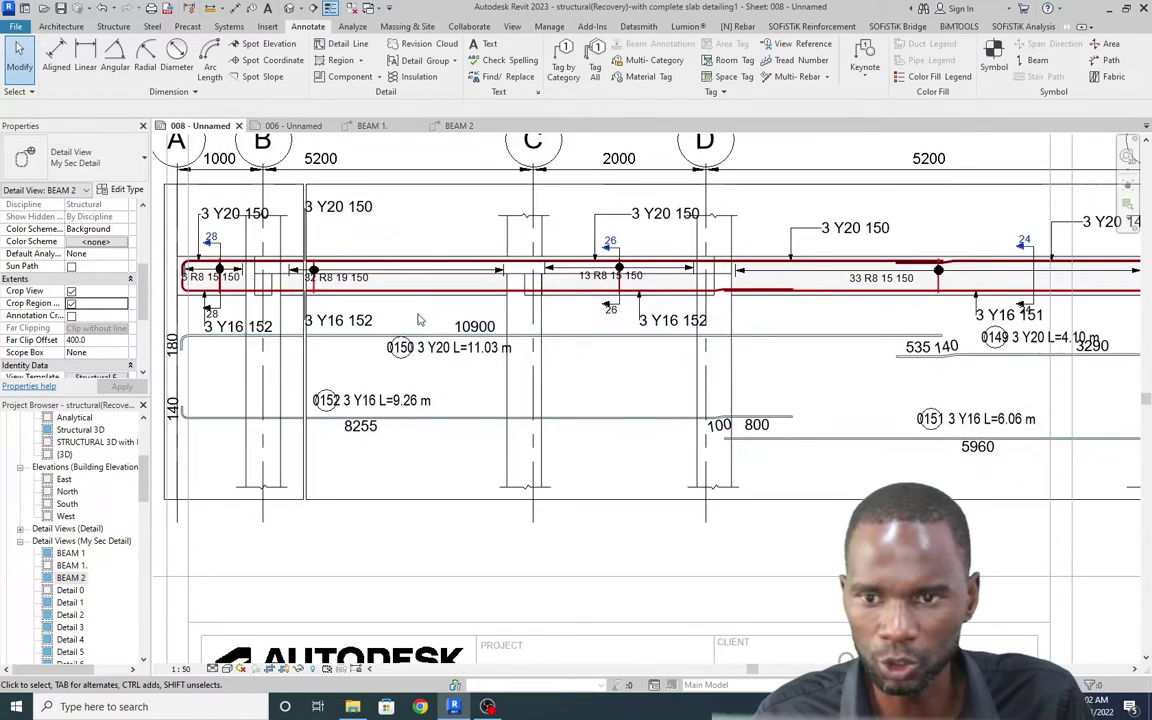
Step: Add a view break to the BEAM 2 viewport, trimming the regions to end near grid B and start before grid C
left_click(412, 510)
scroll(396, 520, "down", 2)
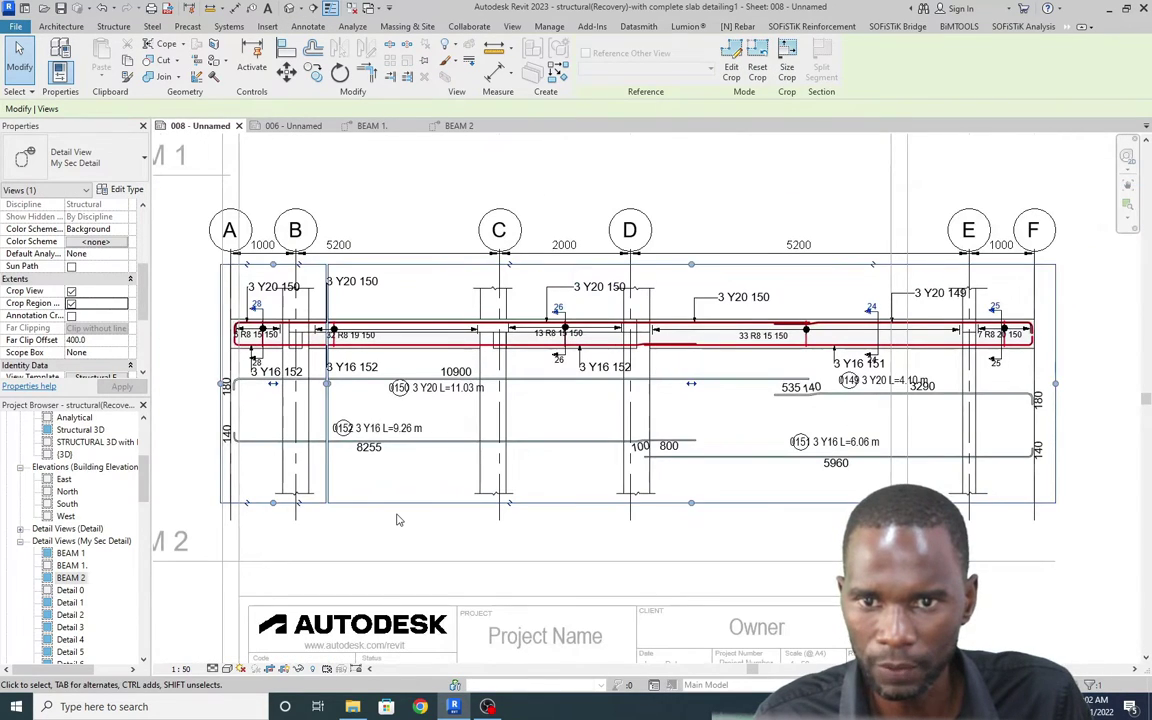
left_click(513, 270)
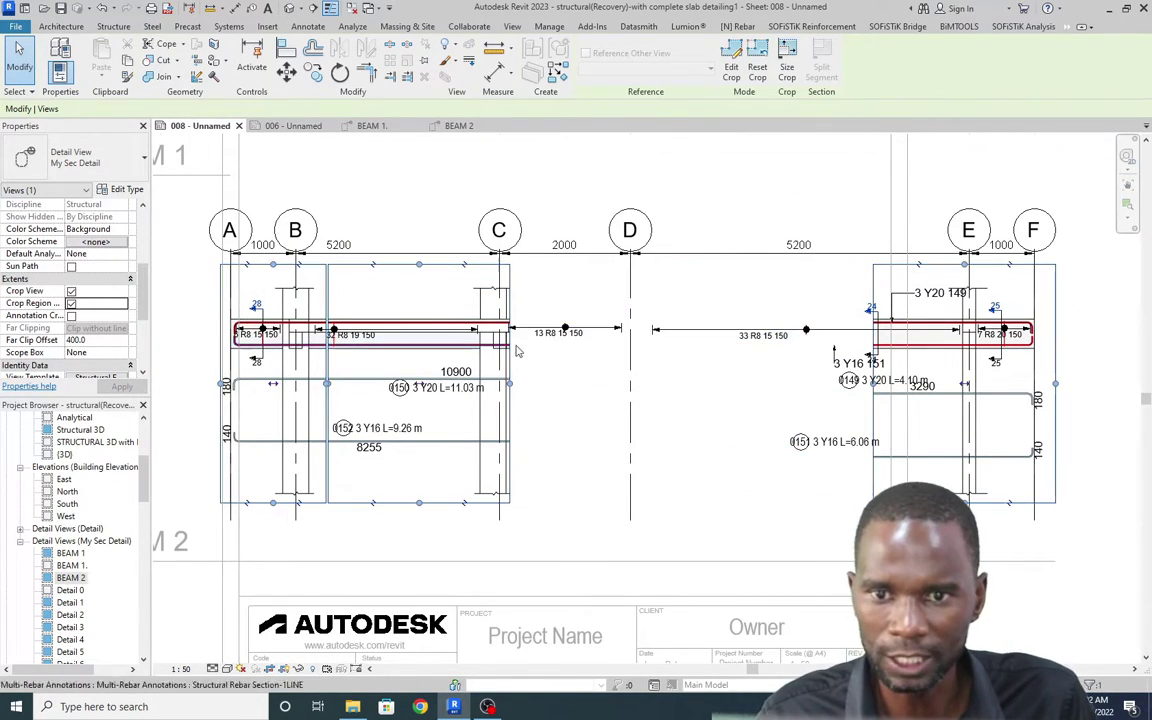
left_click_drag(510, 390, 381, 390)
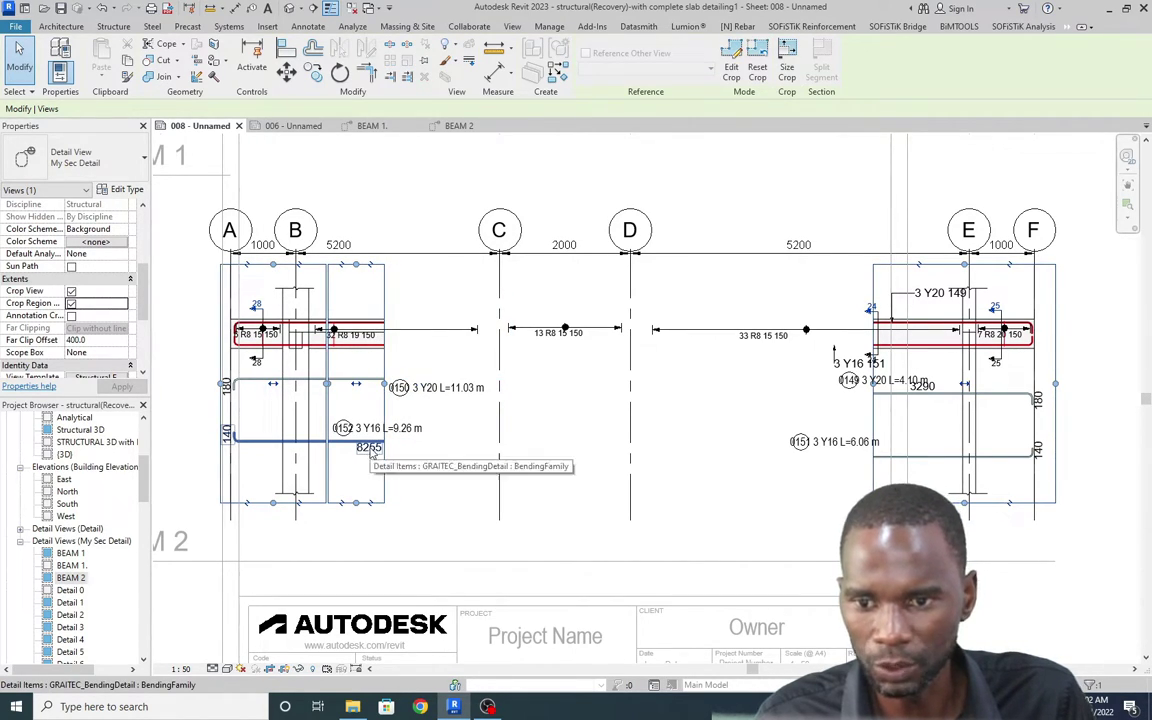
left_click_drag(874, 390, 427, 393)
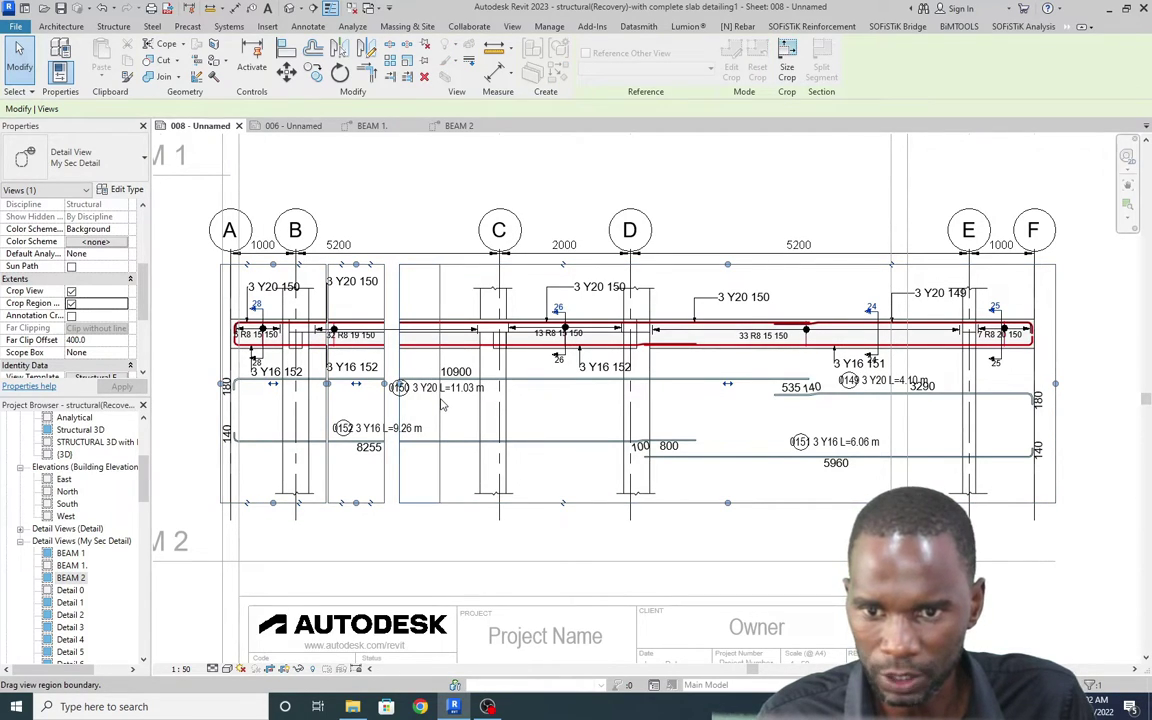
left_click_drag(445, 432, 441, 432)
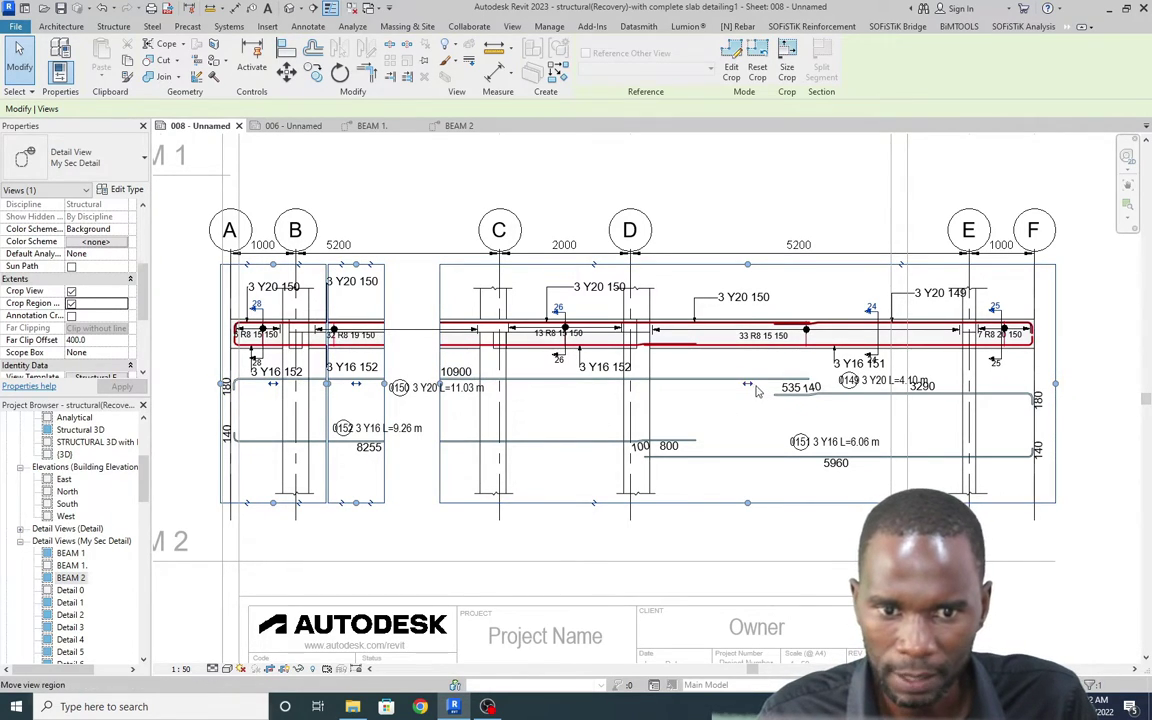
Step: Slide the right beam region left until it sits against the A–B region with no gap
scroll(434, 366, "down", 1)
scroll(700, 385, "up", 2)
left_click_drag(719, 361, 670, 361)
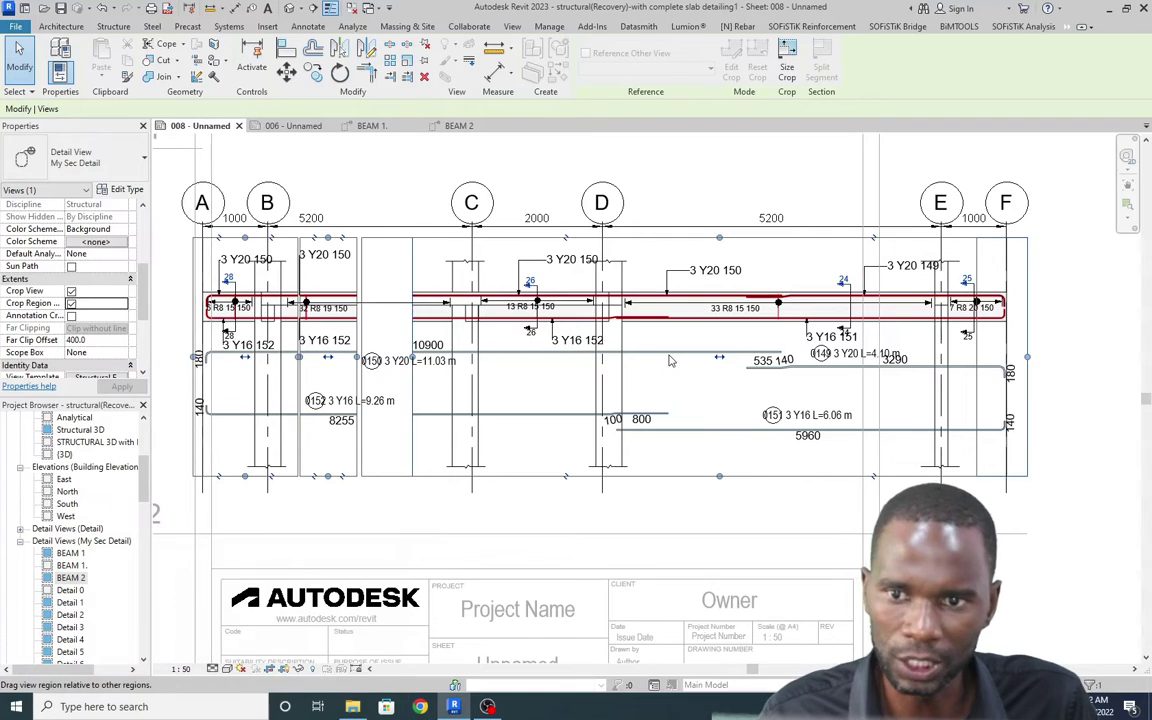
left_click_drag(670, 361, 669, 361)
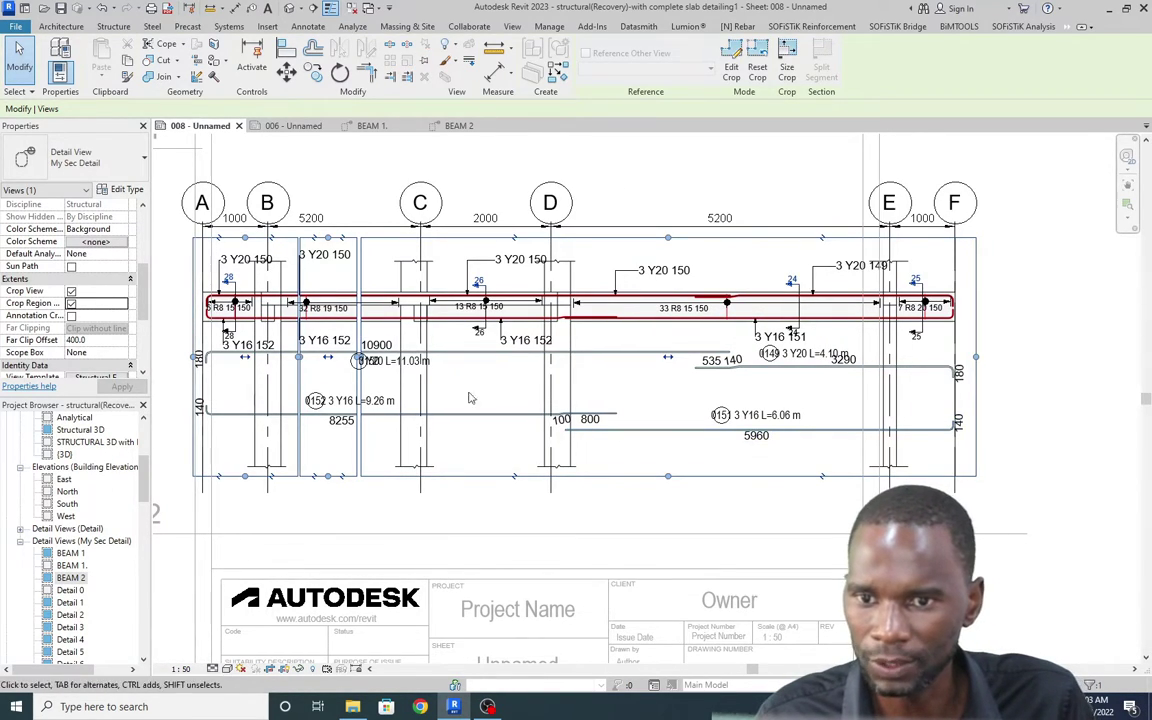
Step: Reselect the BEAM 2 viewport and break out the middle of the D–E span
left_click(690, 192)
scroll(643, 448, "down", 3)
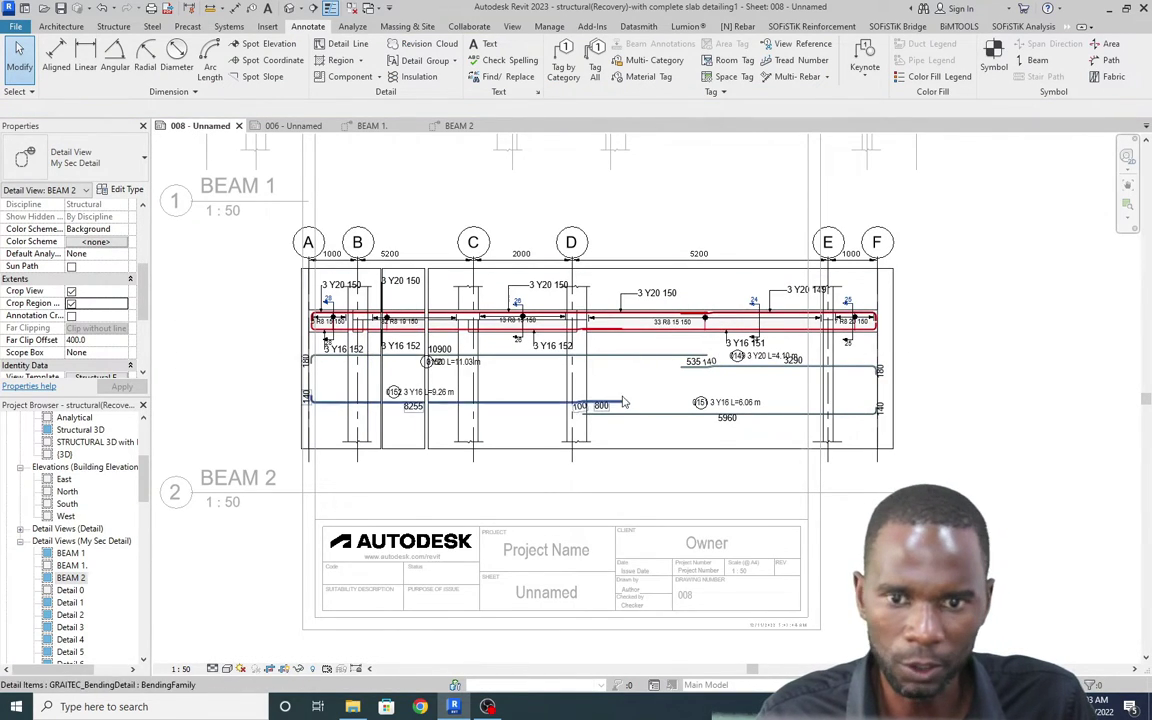
scroll(898, 324, "up", 3)
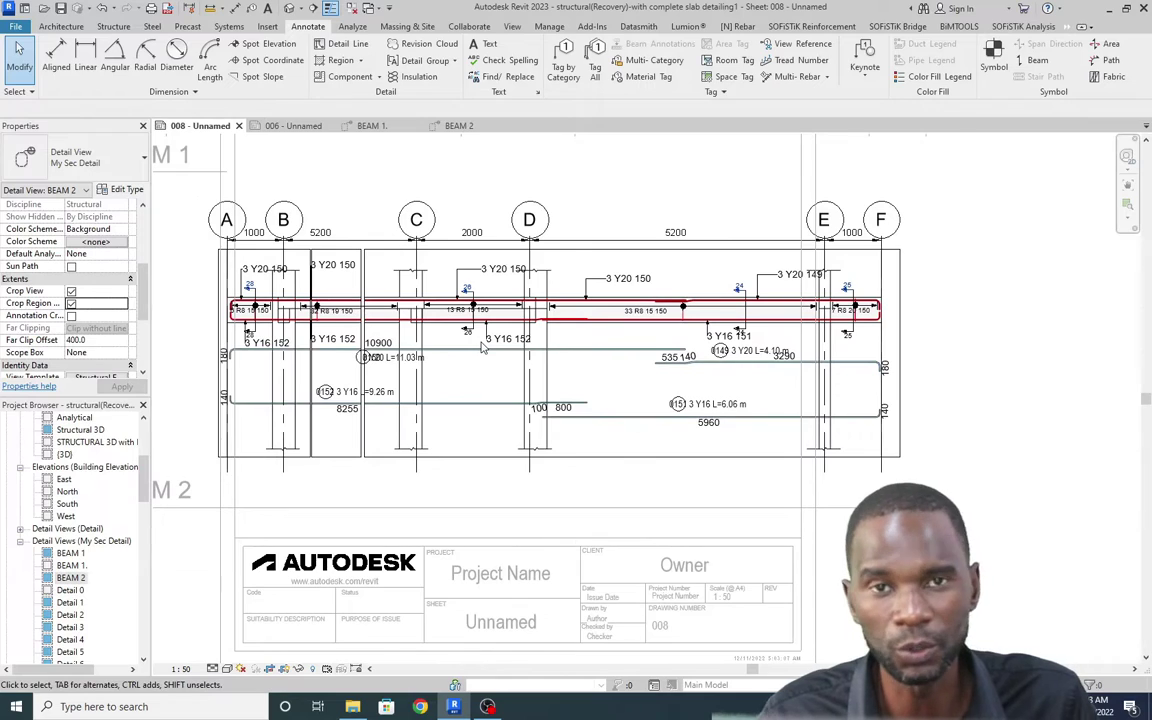
scroll(515, 344, "up", 2)
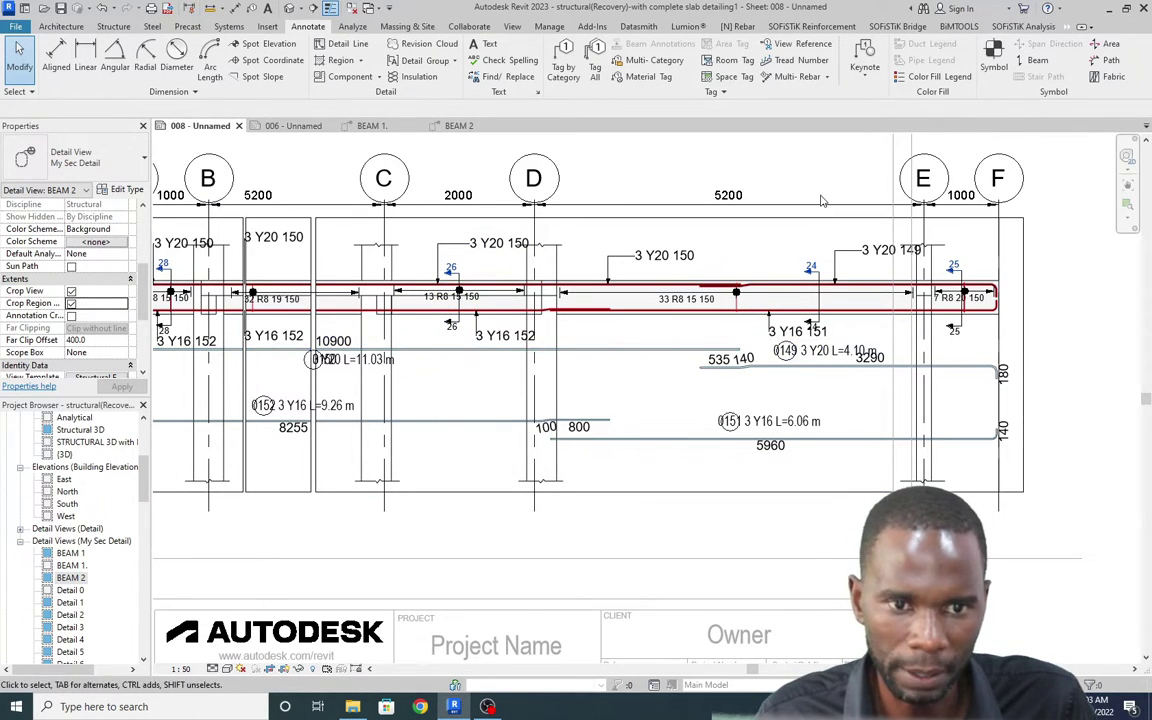
scroll(470, 236, "down", 4)
scroll(597, 216, "up", 3)
scroll(597, 216, "up", 3)
scroll(575, 380, "down", 1)
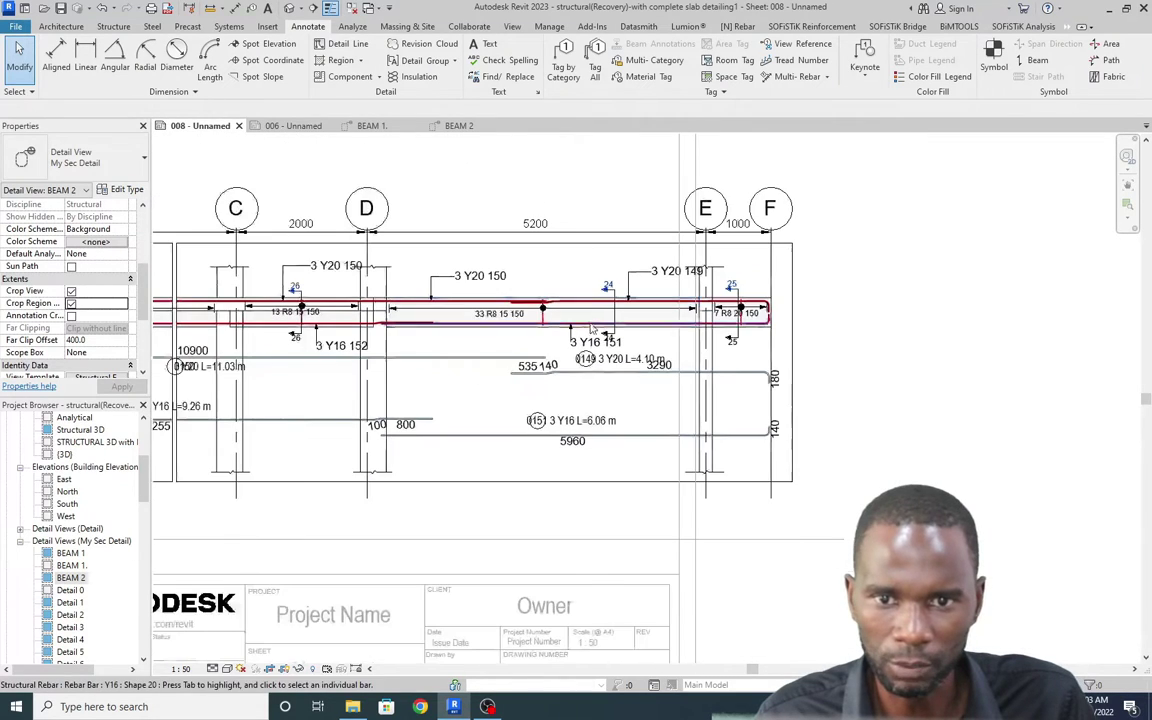
left_click(575, 484)
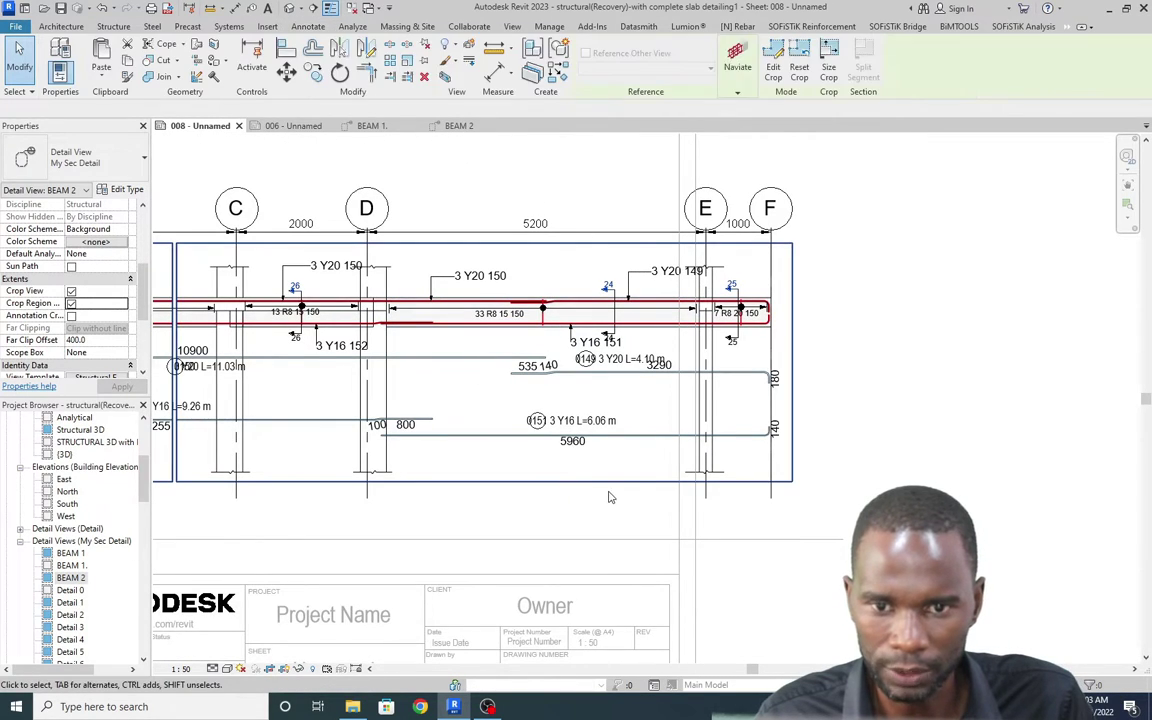
left_click(640, 248)
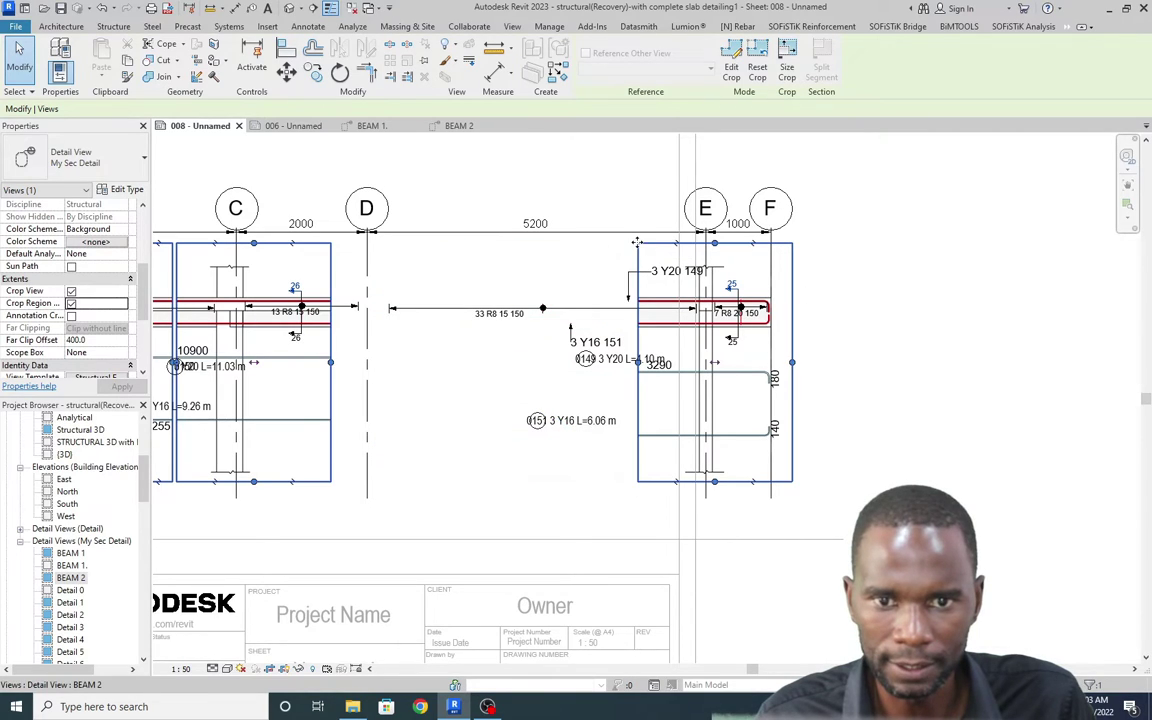
Step: Extend the left region past grid D and adjust where the E–F region starts to reveal its rebar
left_click_drag(376, 367, 562, 386)
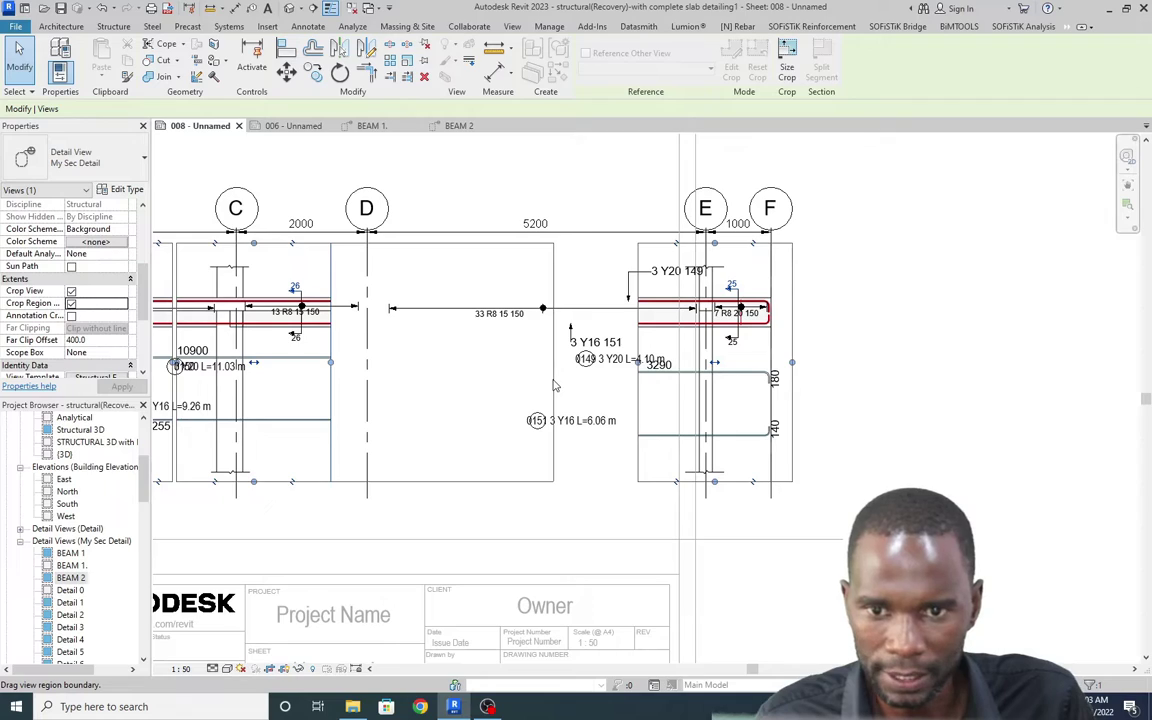
left_click_drag(562, 437, 562, 437)
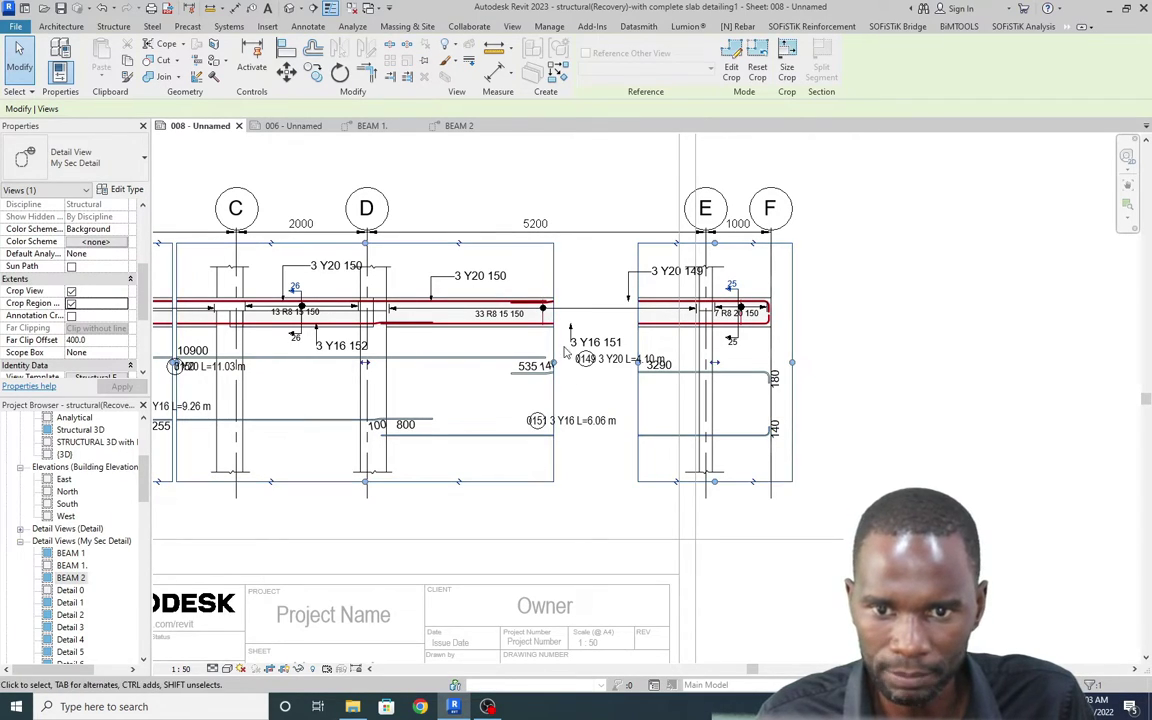
left_click_drag(557, 367, 568, 370)
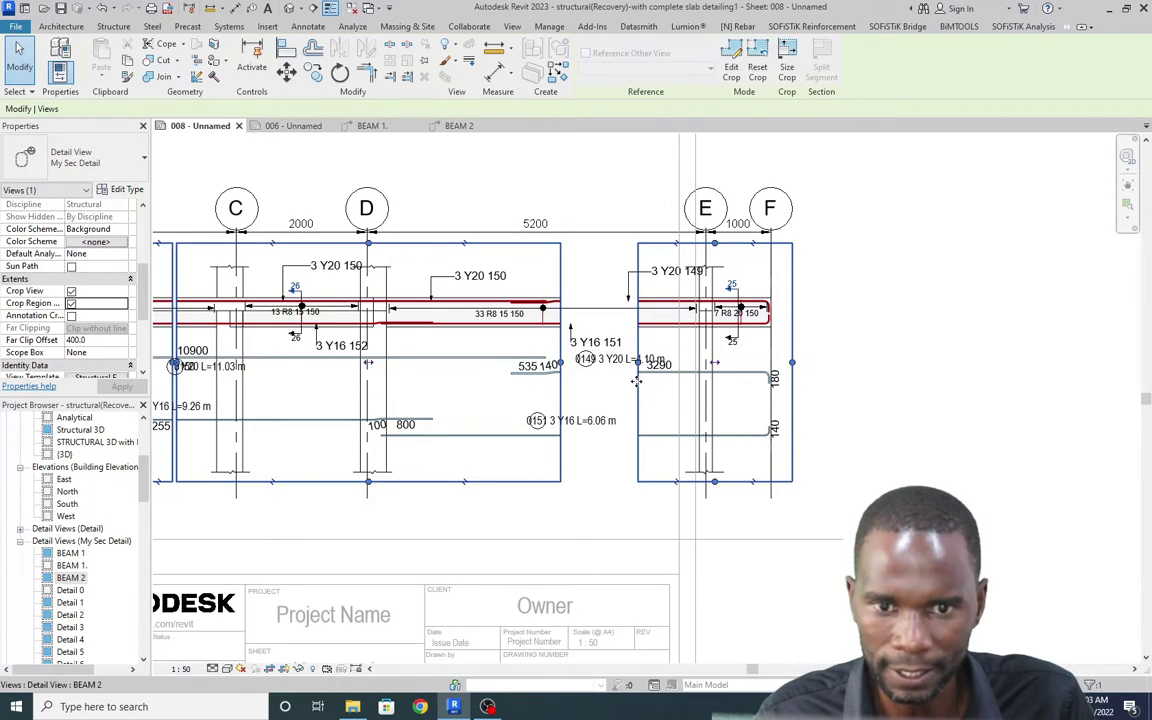
left_click_drag(640, 366, 586, 314)
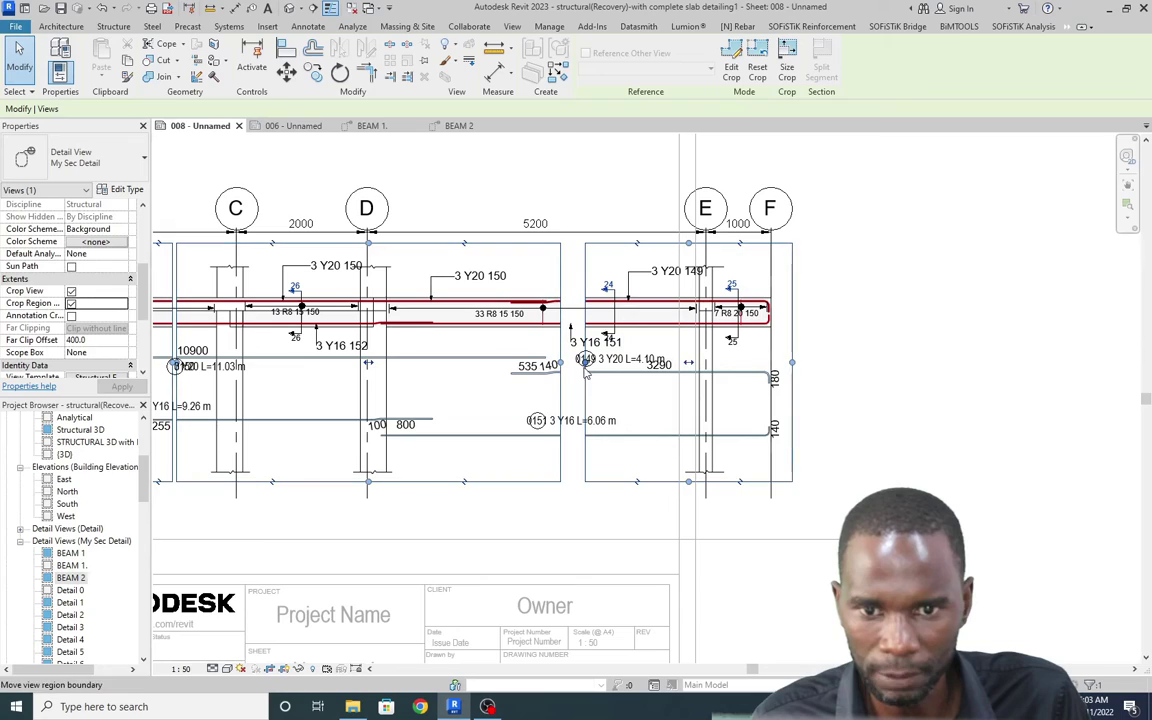
left_click_drag(588, 366, 656, 421)
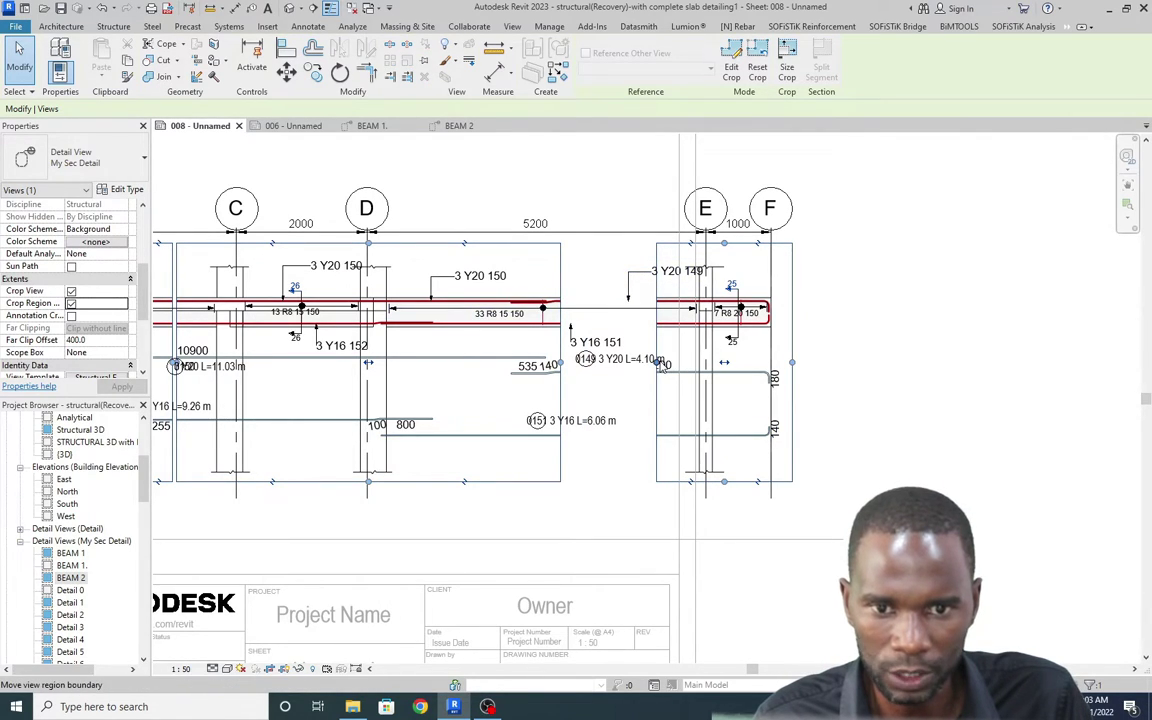
left_click_drag(660, 365, 614, 316)
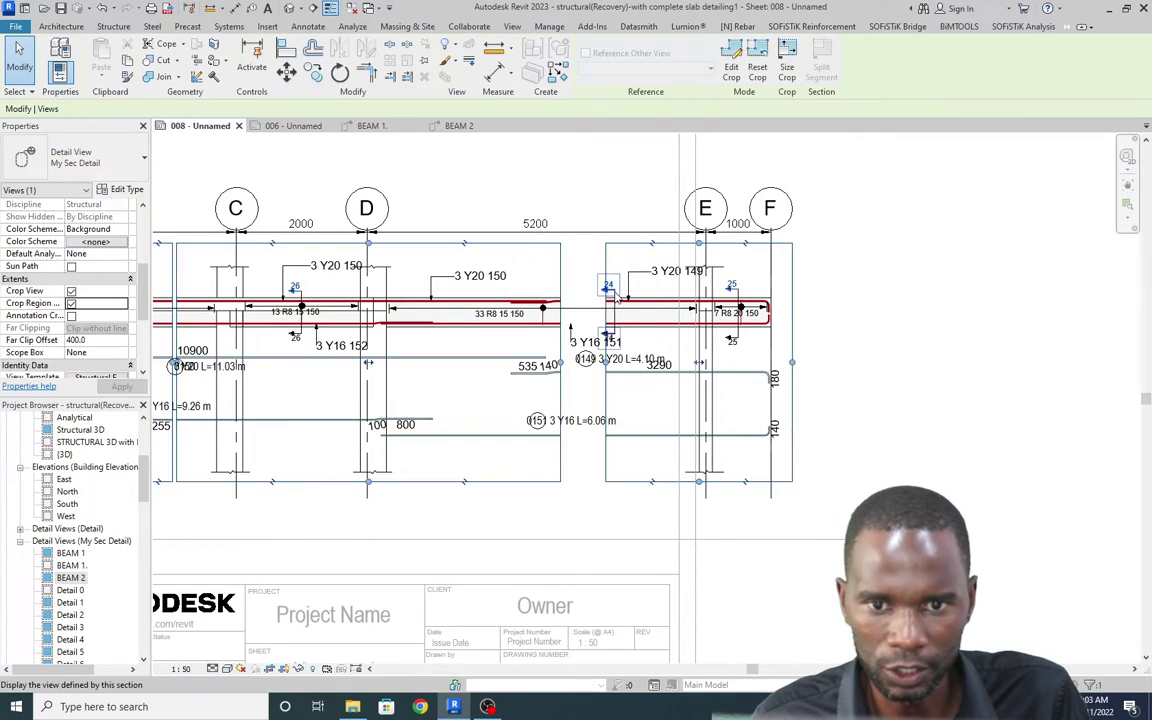
Step: Slide the E–F beam portion left toward grid D and drop it in place
scroll(606, 357, "up", 1)
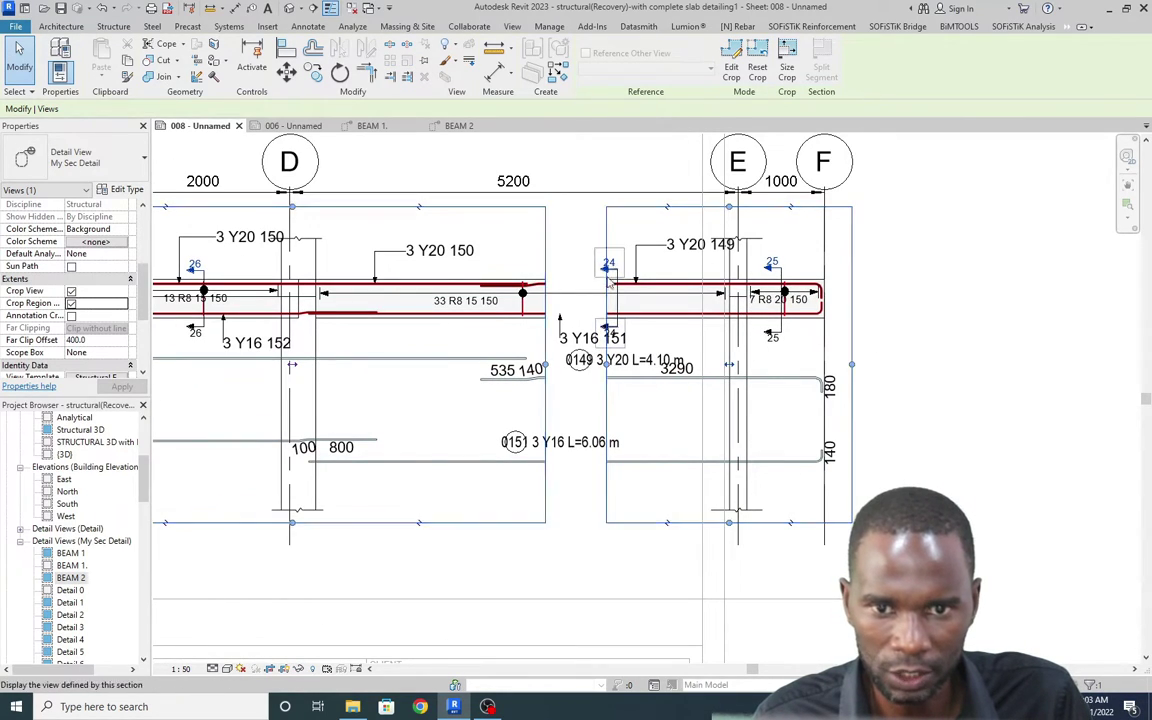
scroll(585, 462, "down", 2)
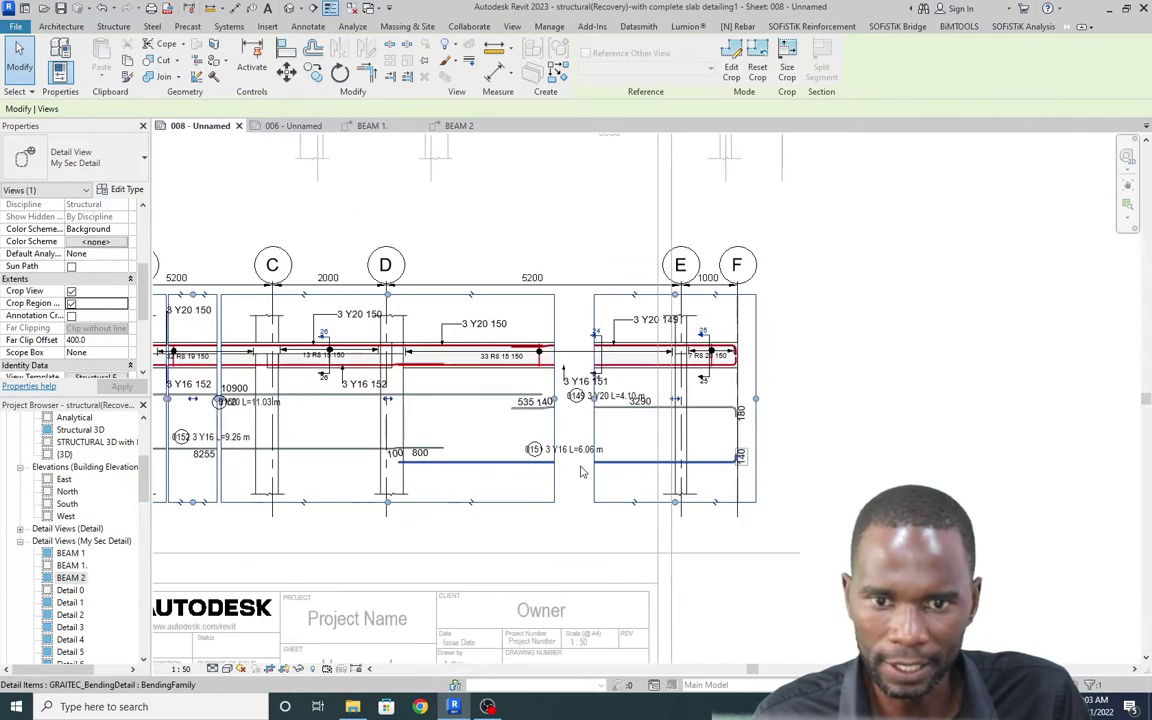
left_click_drag(677, 401, 643, 404)
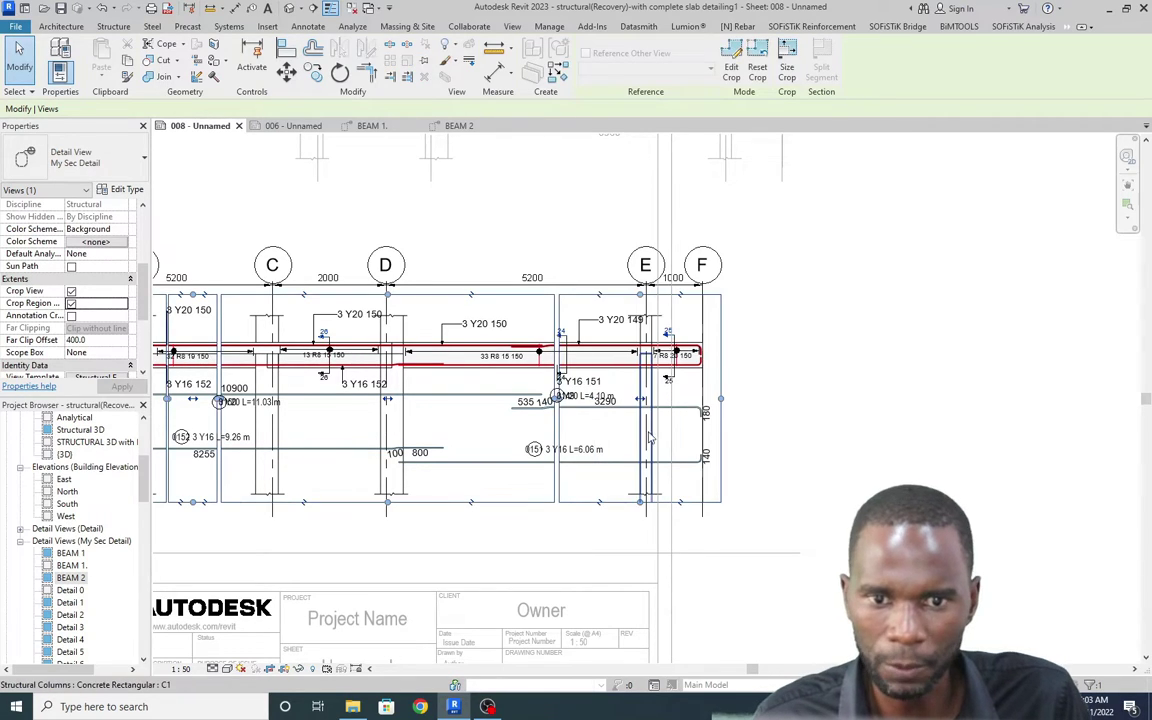
left_click(760, 378)
scroll(757, 372, "down", 2)
scroll(615, 378, "up", 3)
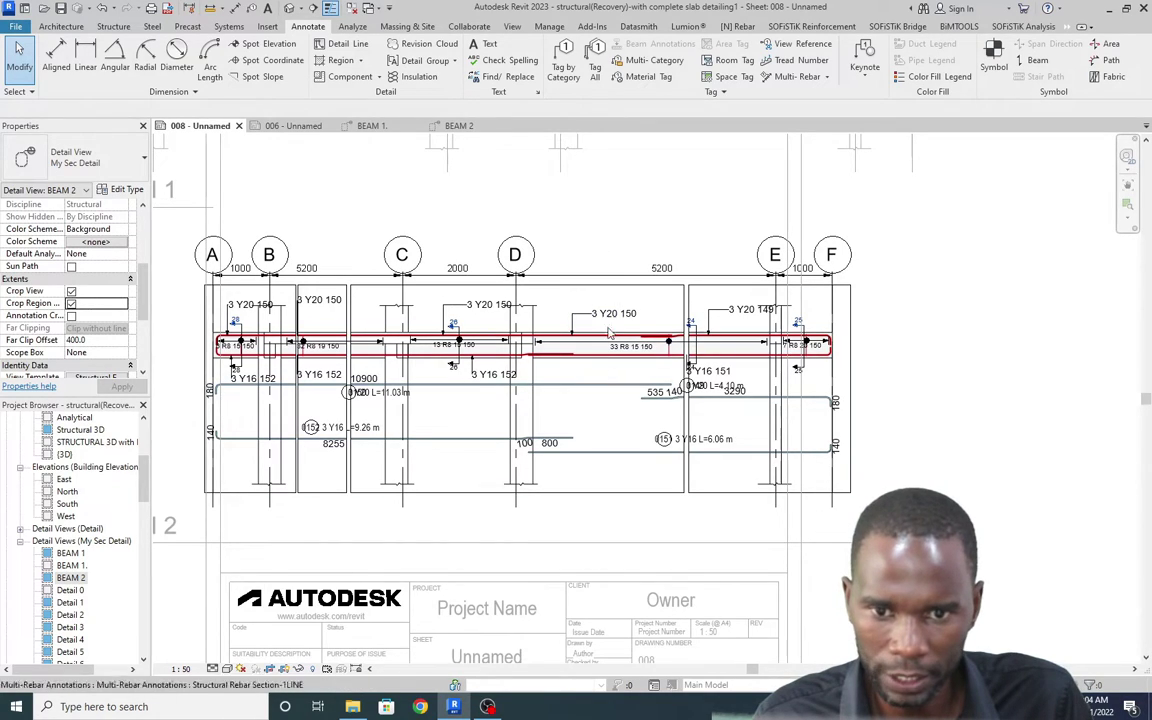
Step: Delete the C–D region and reshape the boundaries between the remaining beam portions
left_click(602, 291)
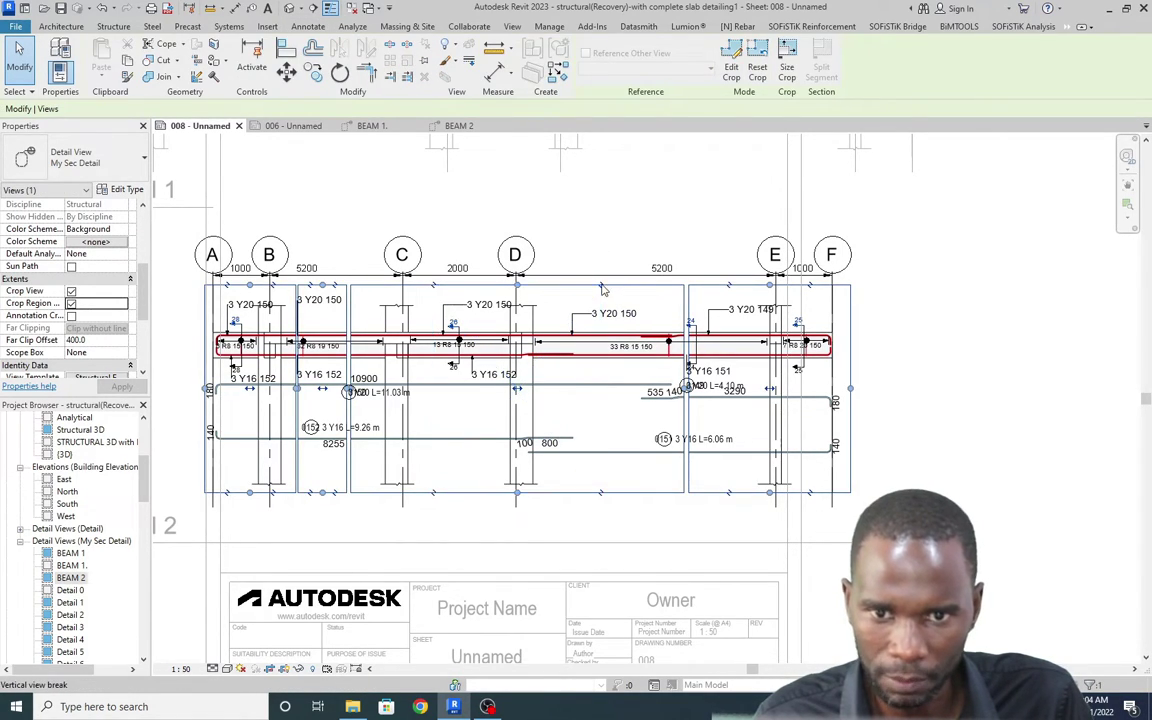
key("Delete")
left_click_drag(435, 396, 598, 397)
left_click_drag(577, 341, 560, 392)
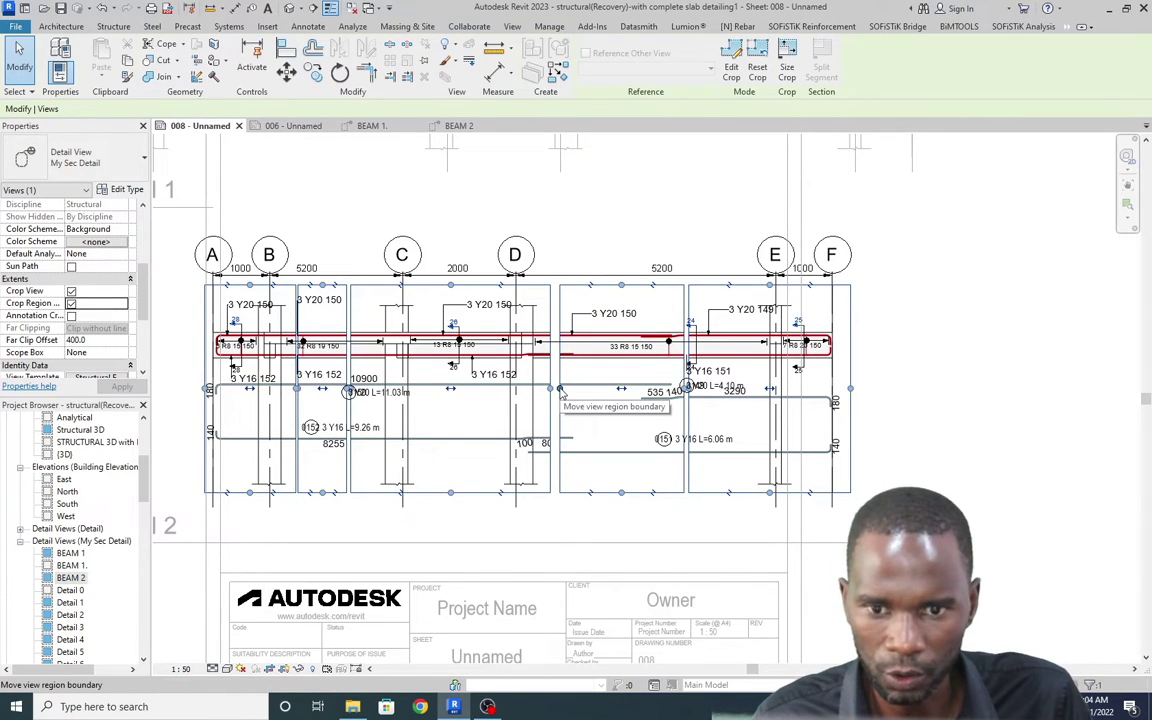
left_click_drag(562, 393, 577, 396)
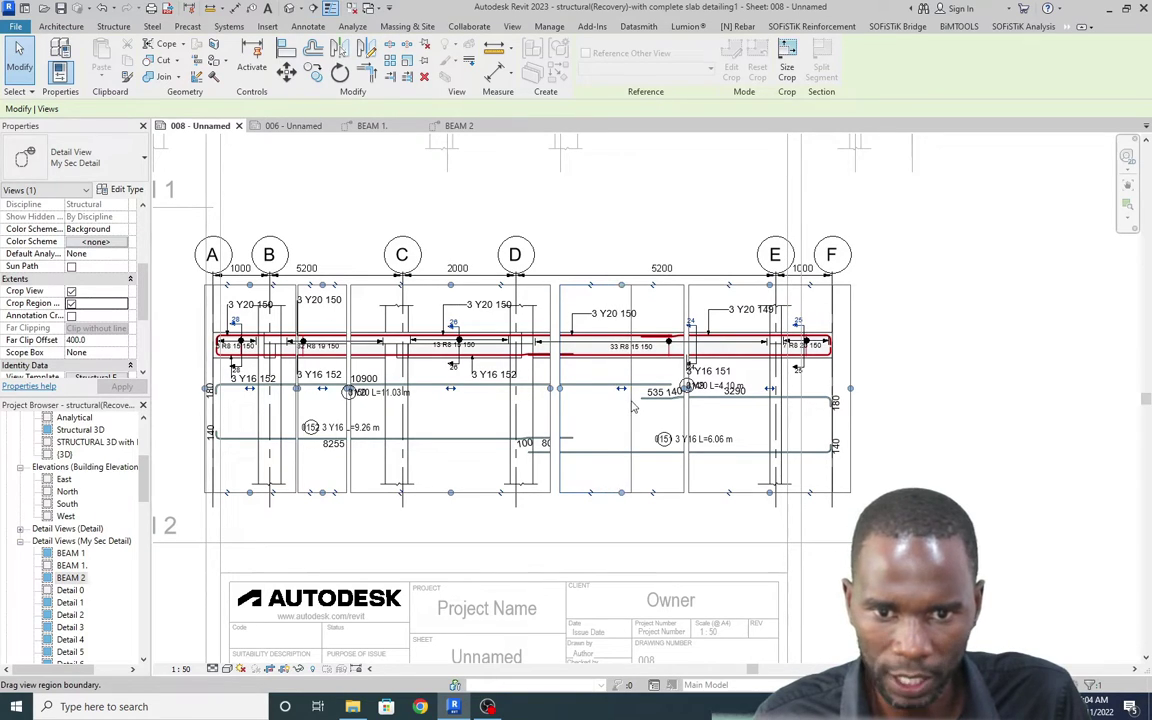
left_click_drag(640, 437, 576, 397)
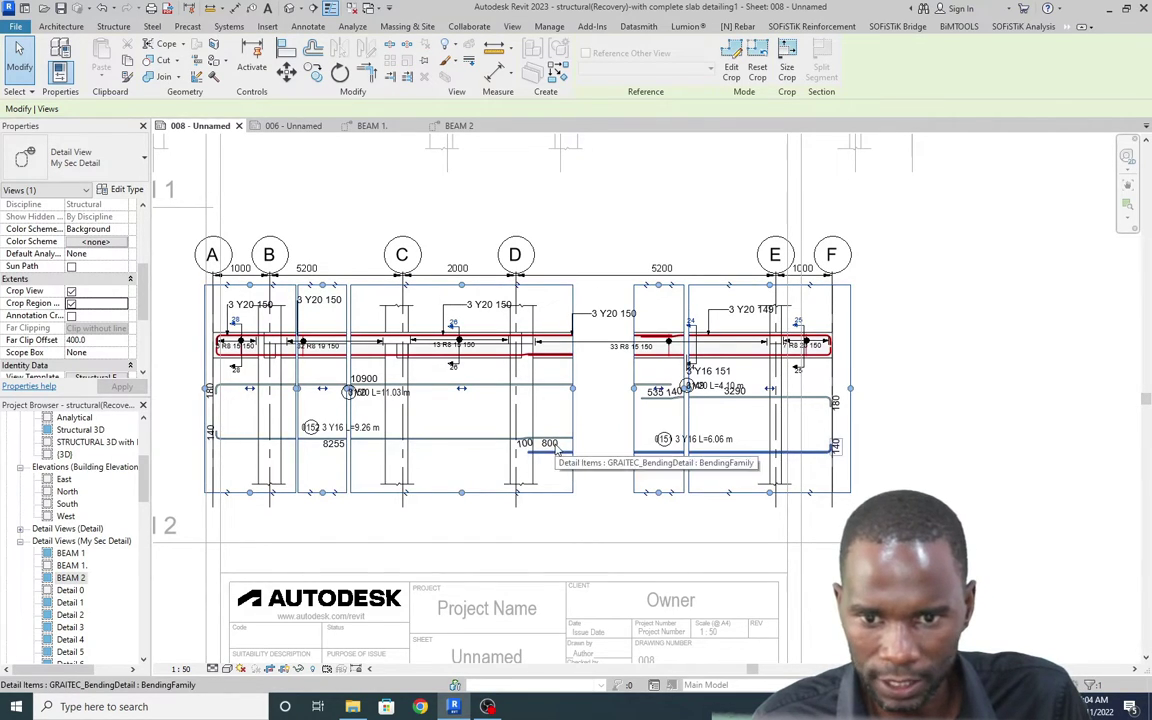
Step: Fine-tune the left portion's right edge around the 3 Y16 152 tags
left_click_drag(575, 393, 610, 400)
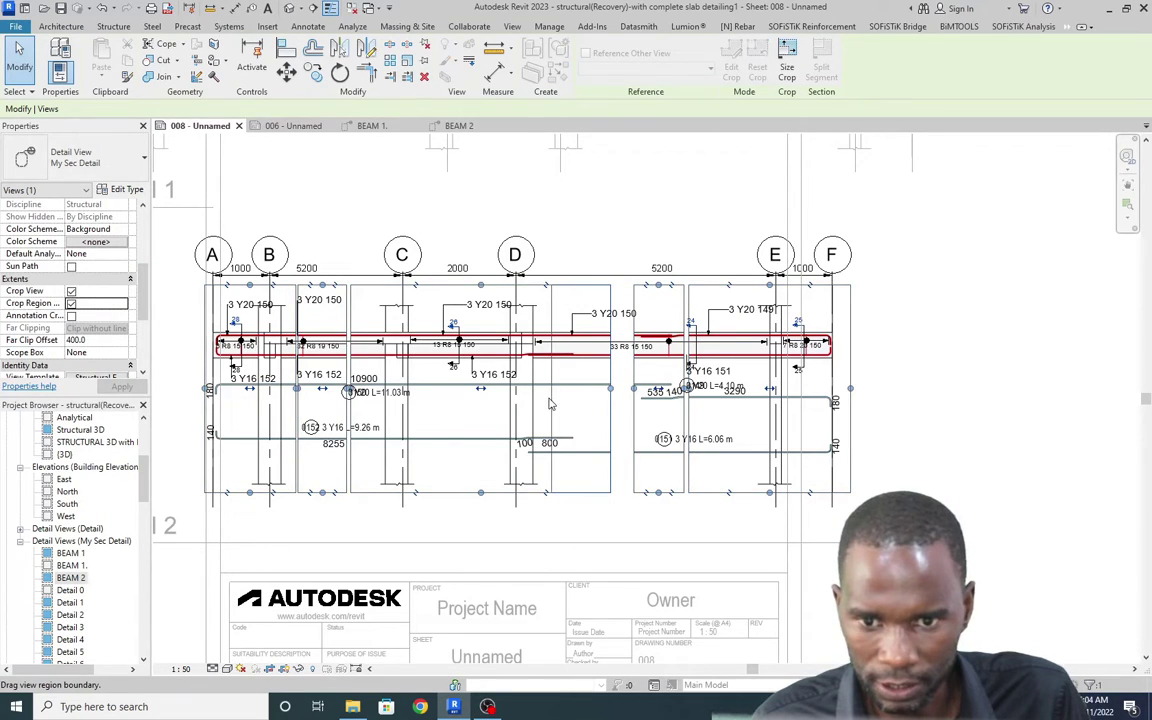
left_click_drag(610, 397, 563, 396)
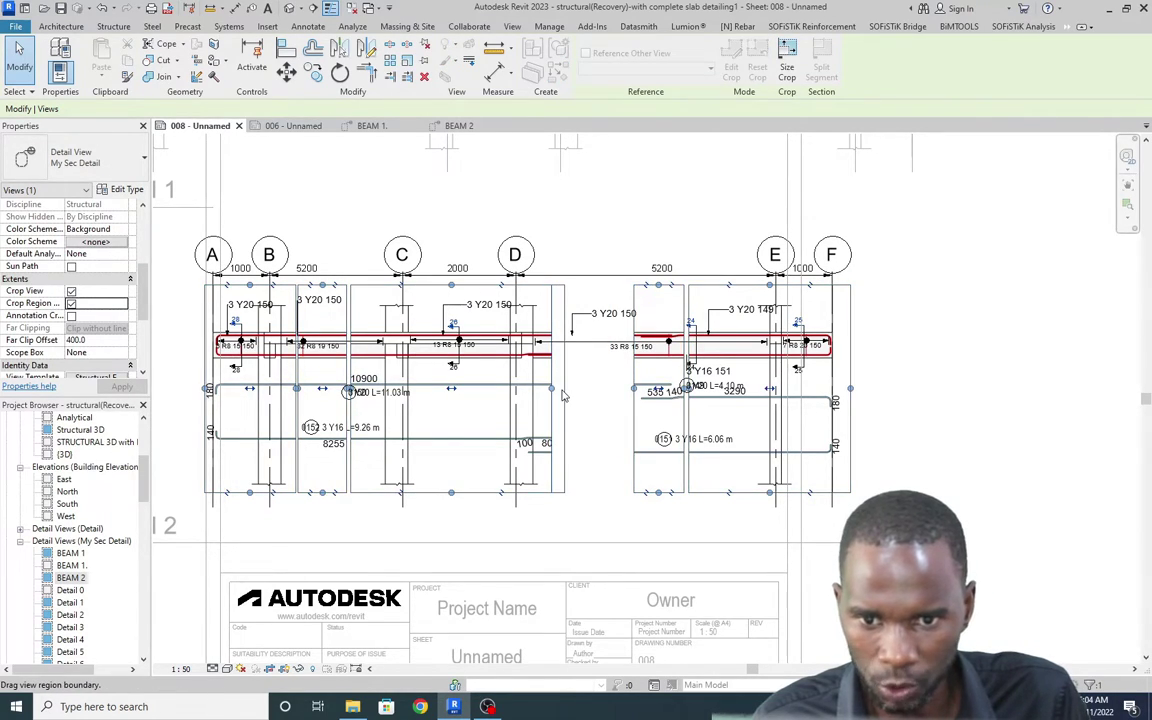
left_click_drag(565, 395, 560, 393)
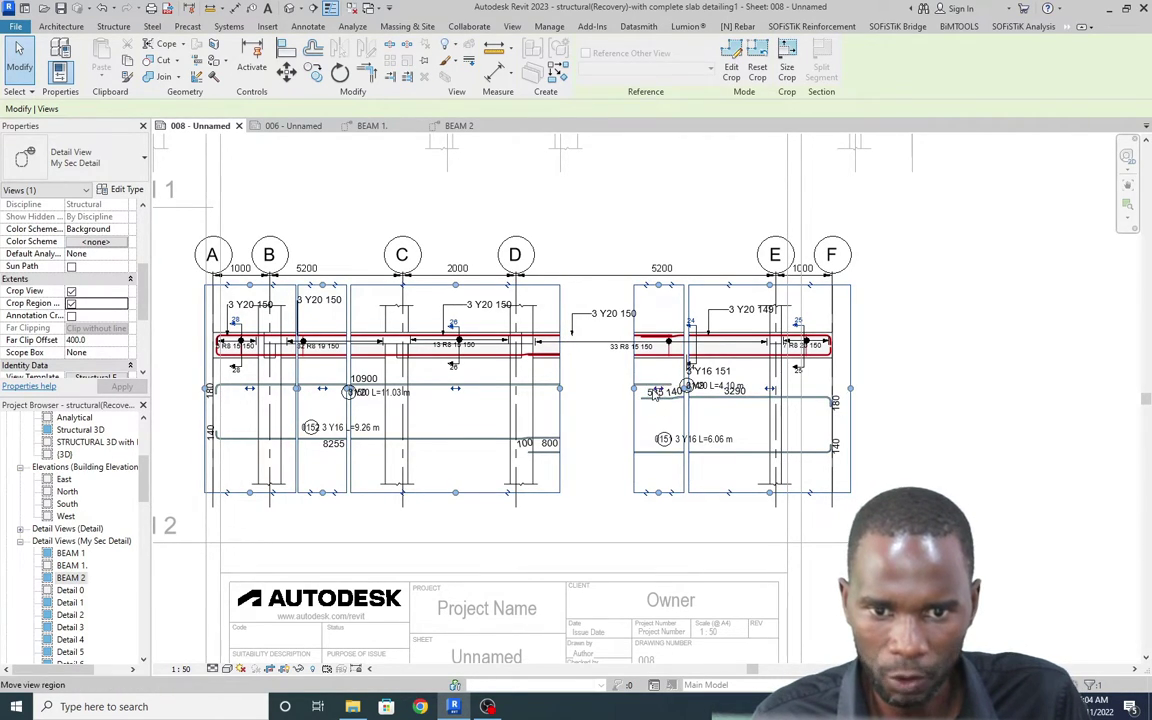
scroll(657, 394, "up", 2)
scroll(655, 396, "up", 1)
scroll(600, 386, "down", 1)
scroll(604, 391, "up", 2)
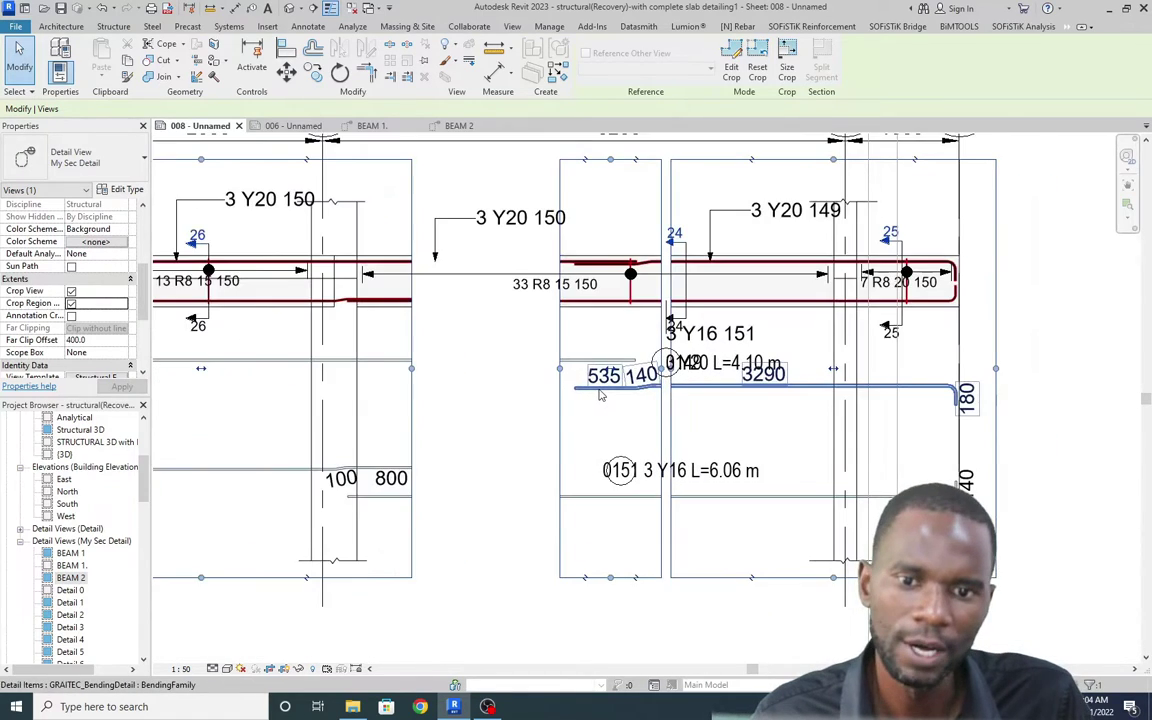
Step: Slide the middle beam portions left toward grid D to close the gaps
mouse_move(610, 370)
left_mouse_down()
mouse_move(449, 378)
mouse_move(485, 410)
left_mouse_up()
scroll(485, 410, "down", 1)
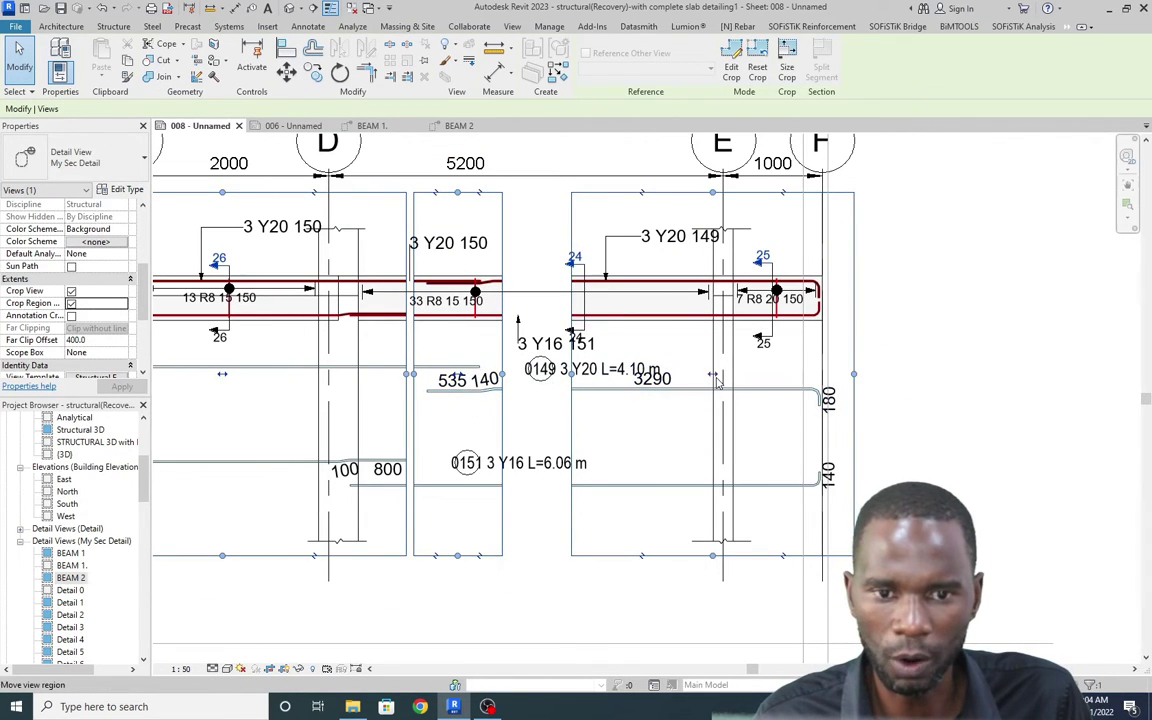
left_click_drag(714, 376, 650, 383)
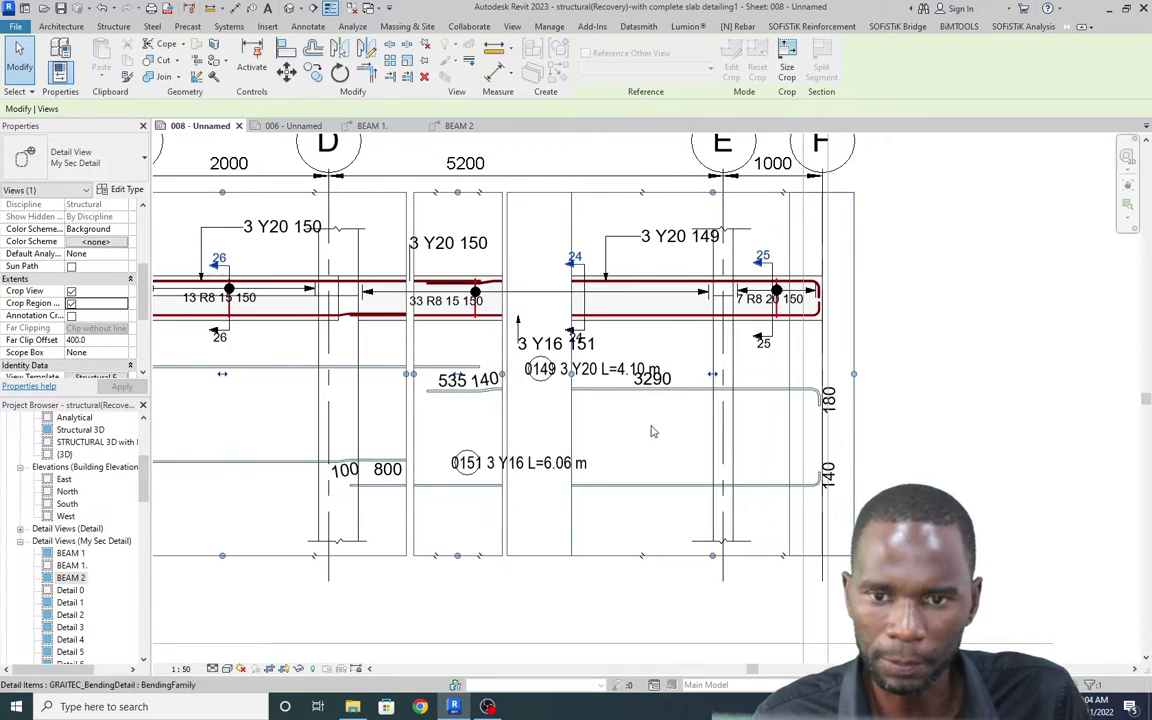
left_click_drag(651, 431, 651, 431)
scroll(805, 365, "down", 3)
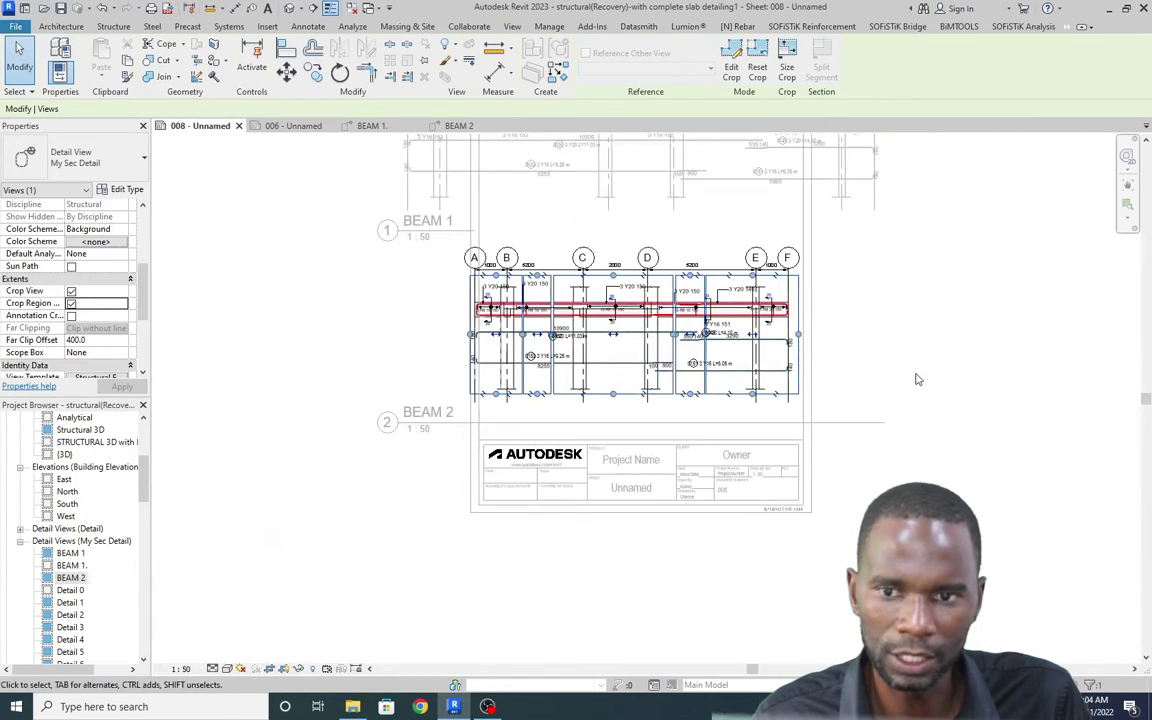
Step: Nudge the beam detail viewport left with the arrow key, then undo back to its original spot
left_click(928, 375)
scroll(735, 500, "up", 3)
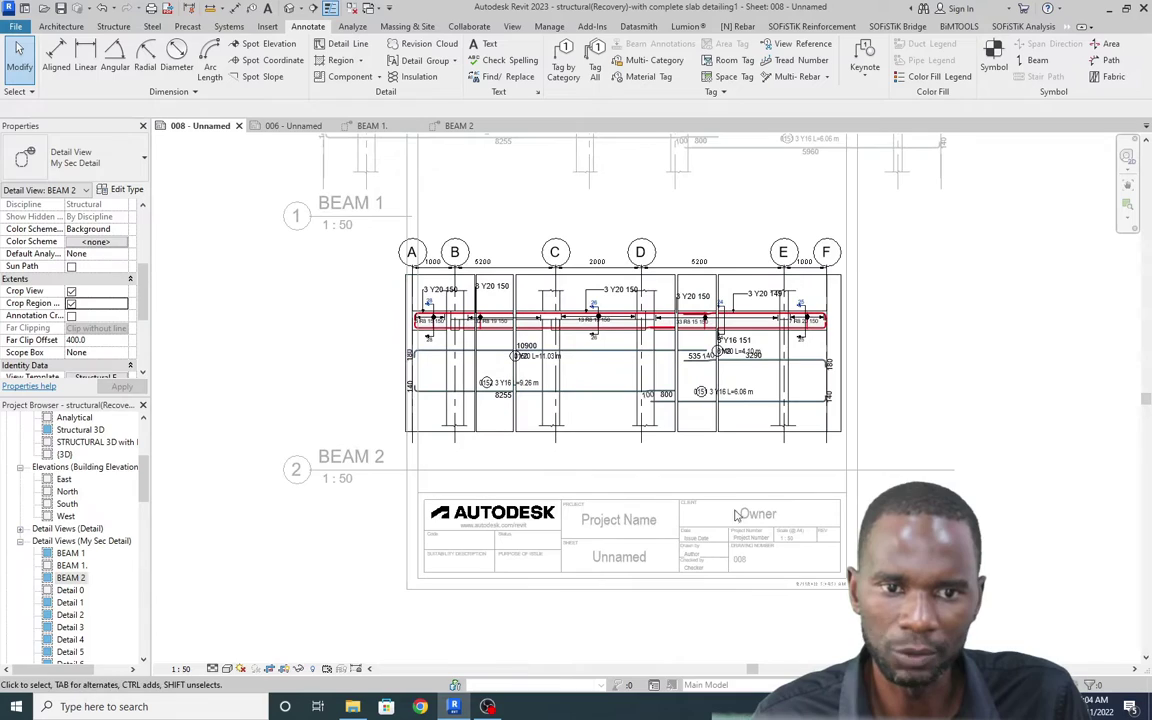
left_click(627, 464)
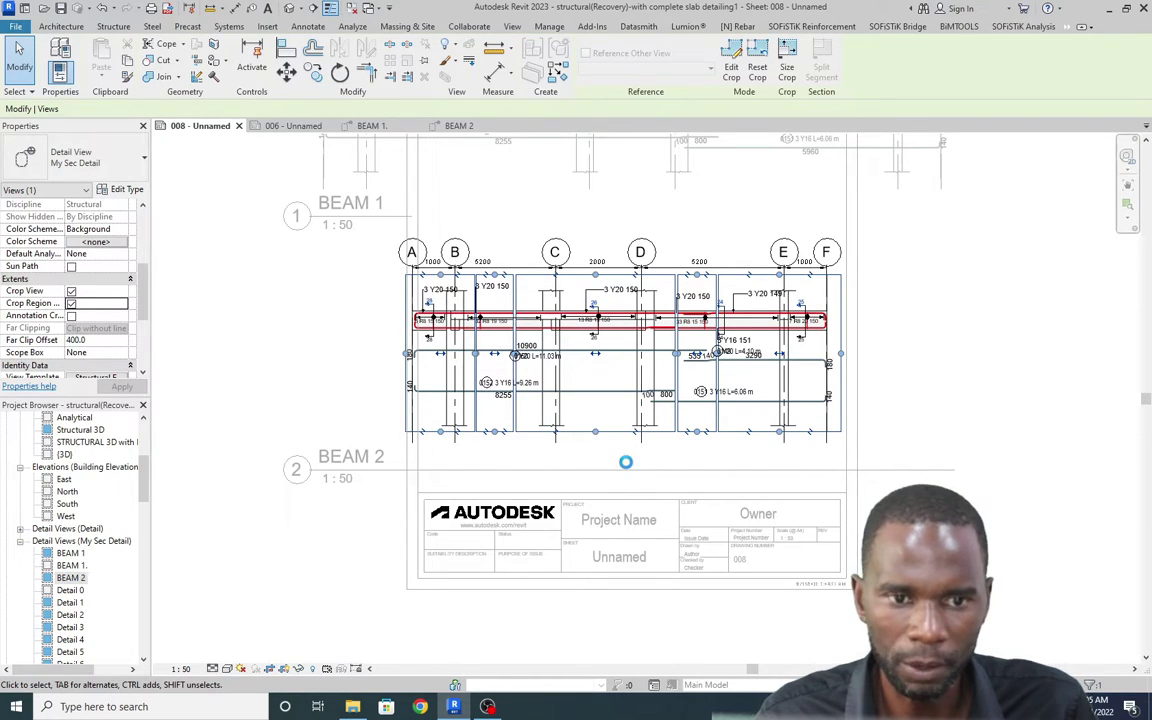
key("Left")
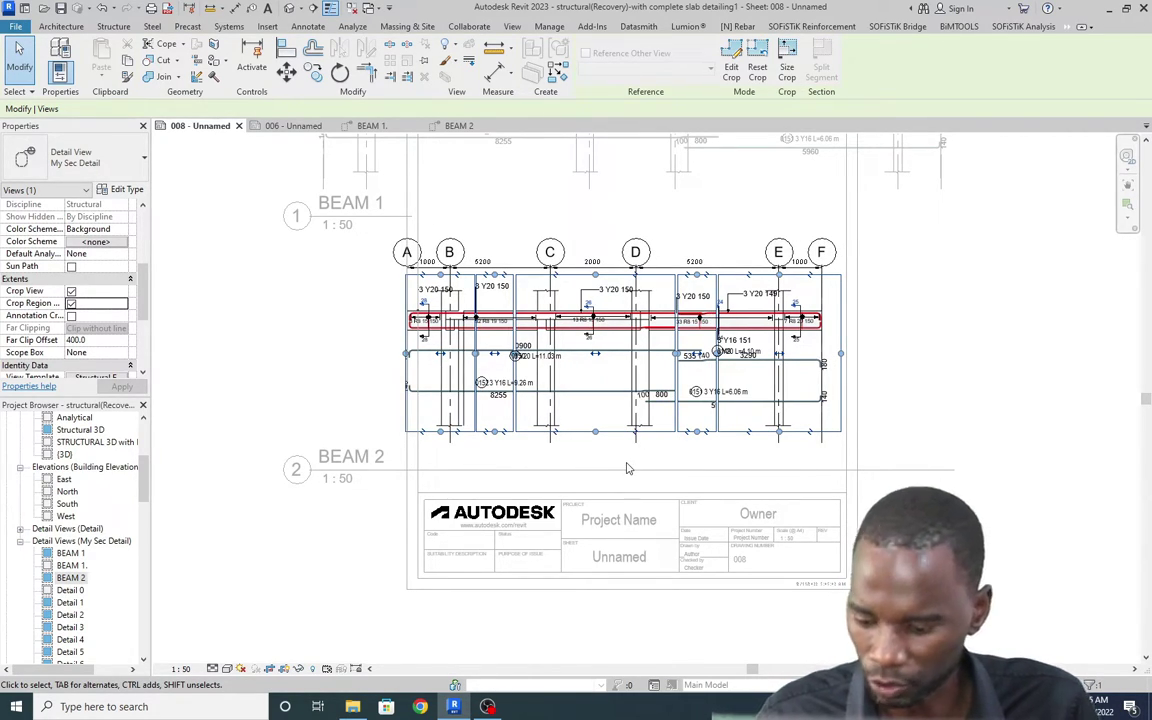
key("ctrl+z")
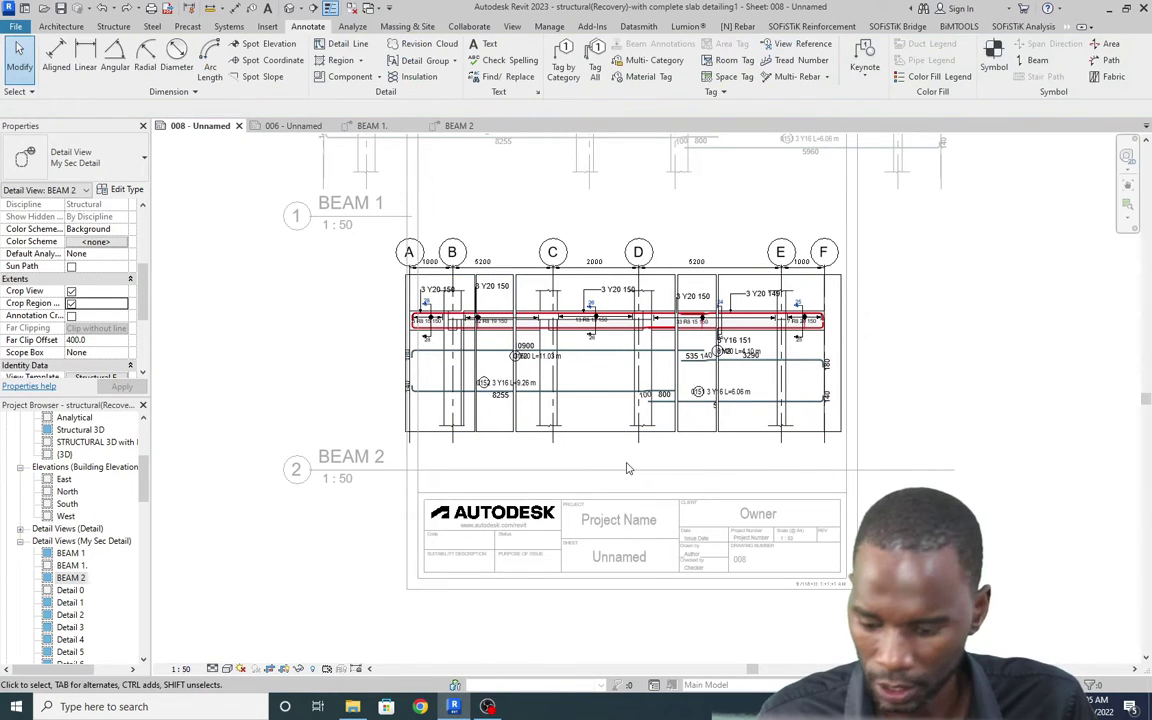
key("ctrl+z")
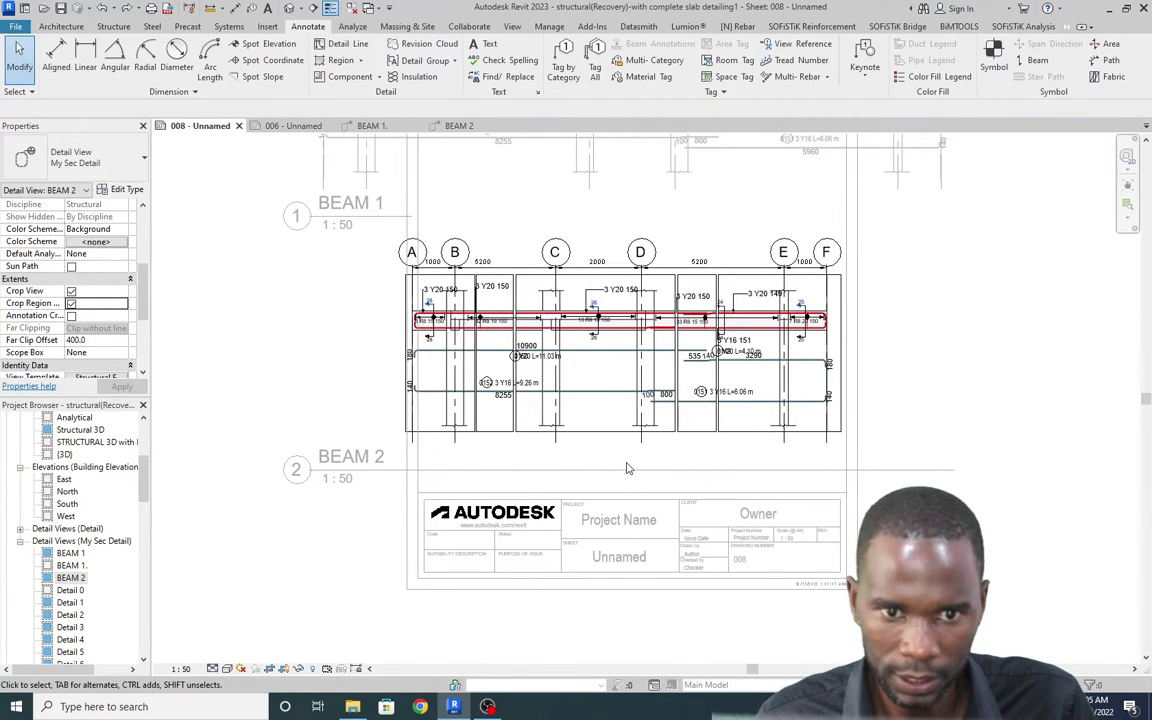
left_click(756, 440)
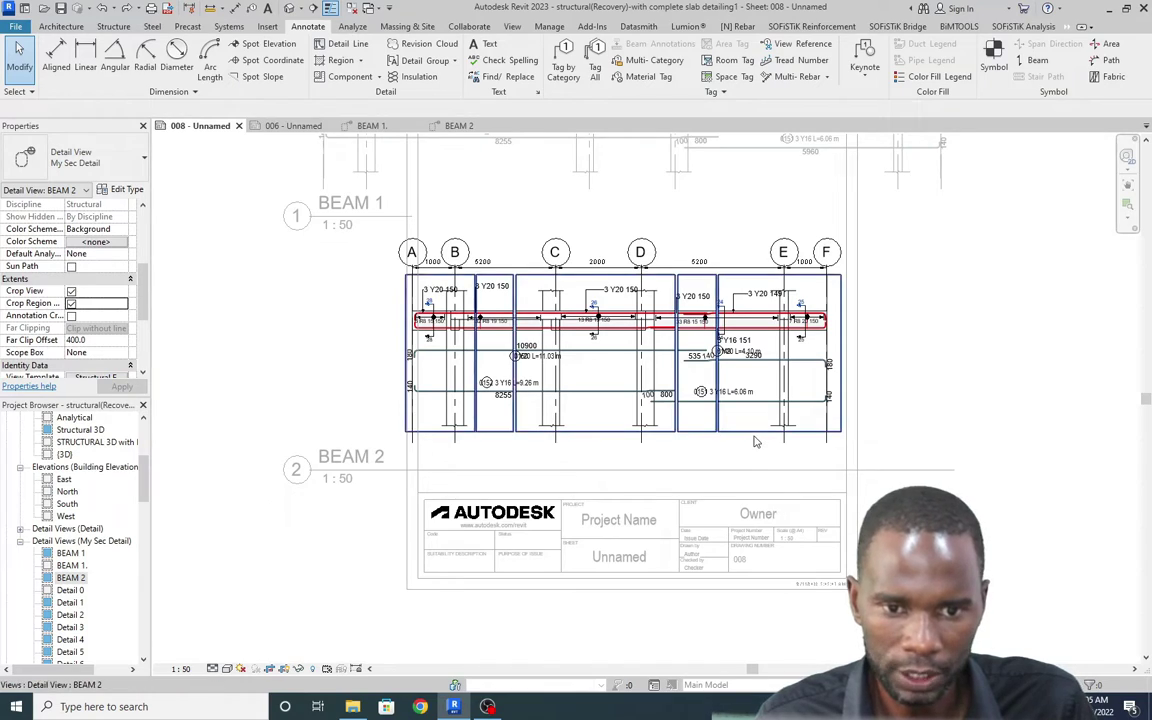
left_click(755, 209)
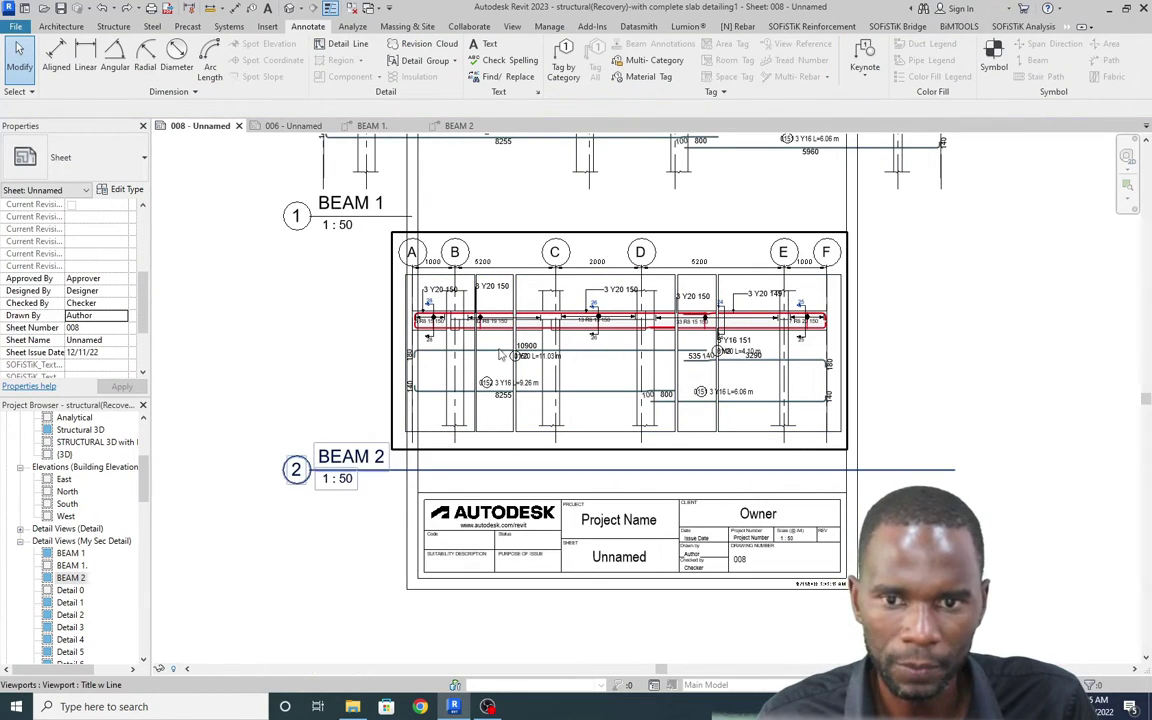
Step: Activate and deactivate the BEAM 2 view repeatedly, checking the BEAM 1 and BEAM 2 viewports
left_click(610, 438)
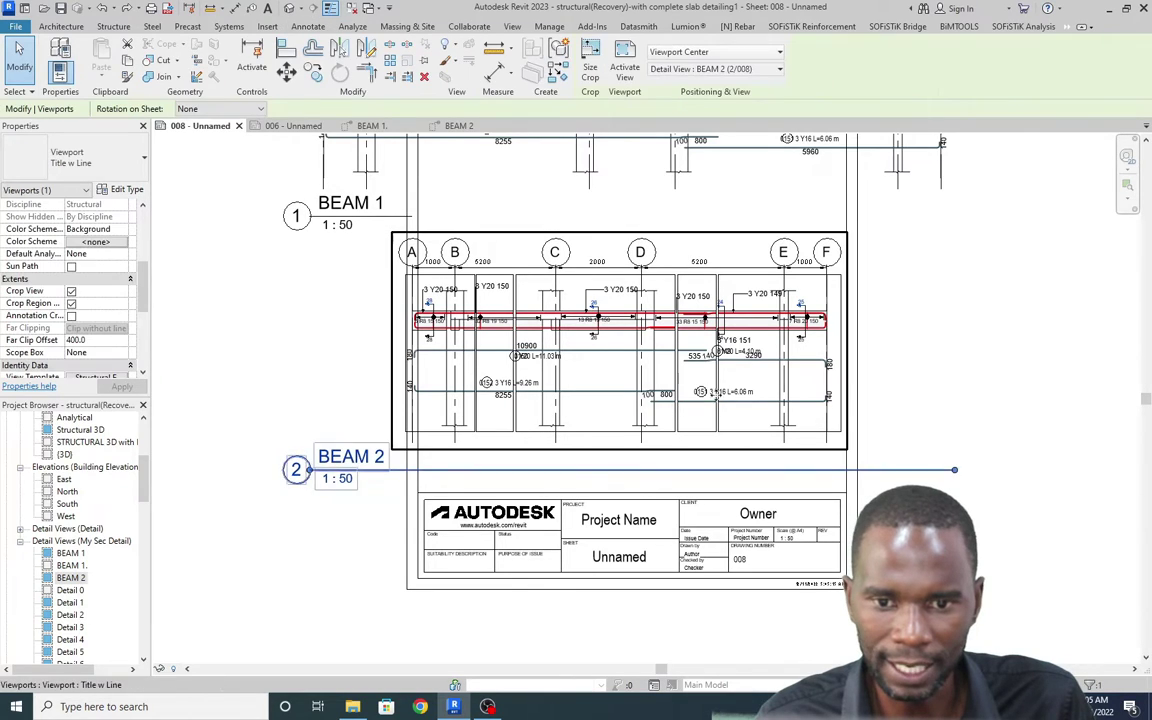
double_click(604, 414)
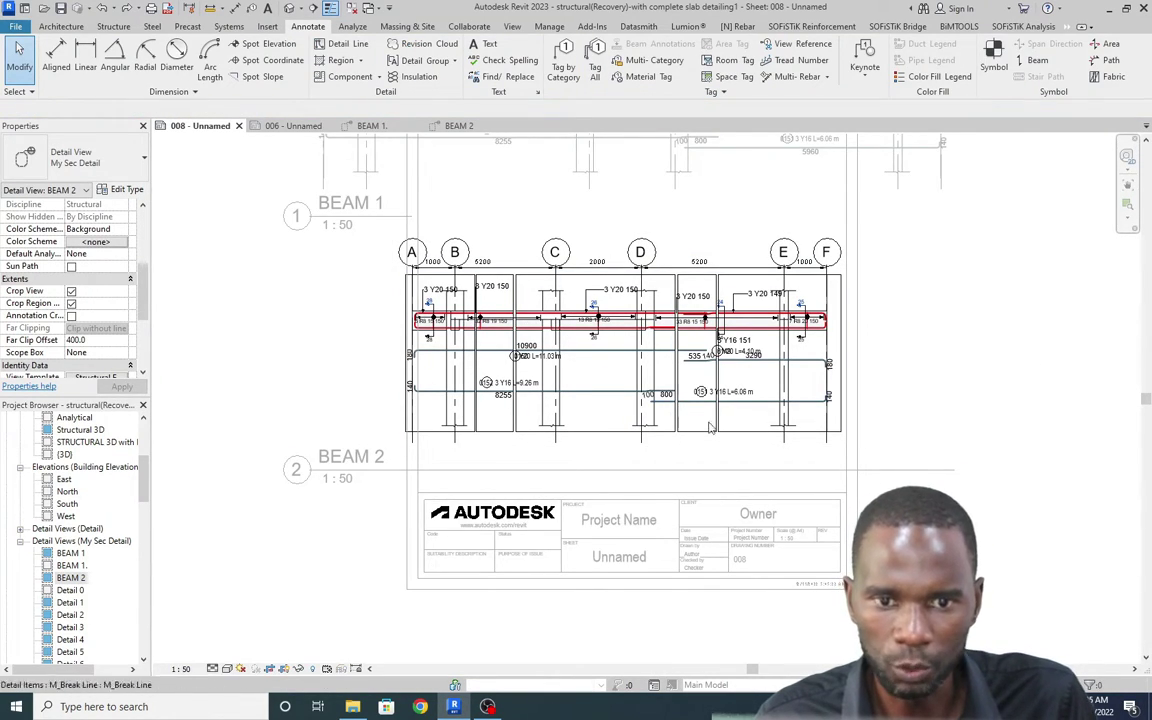
double_click(1008, 340)
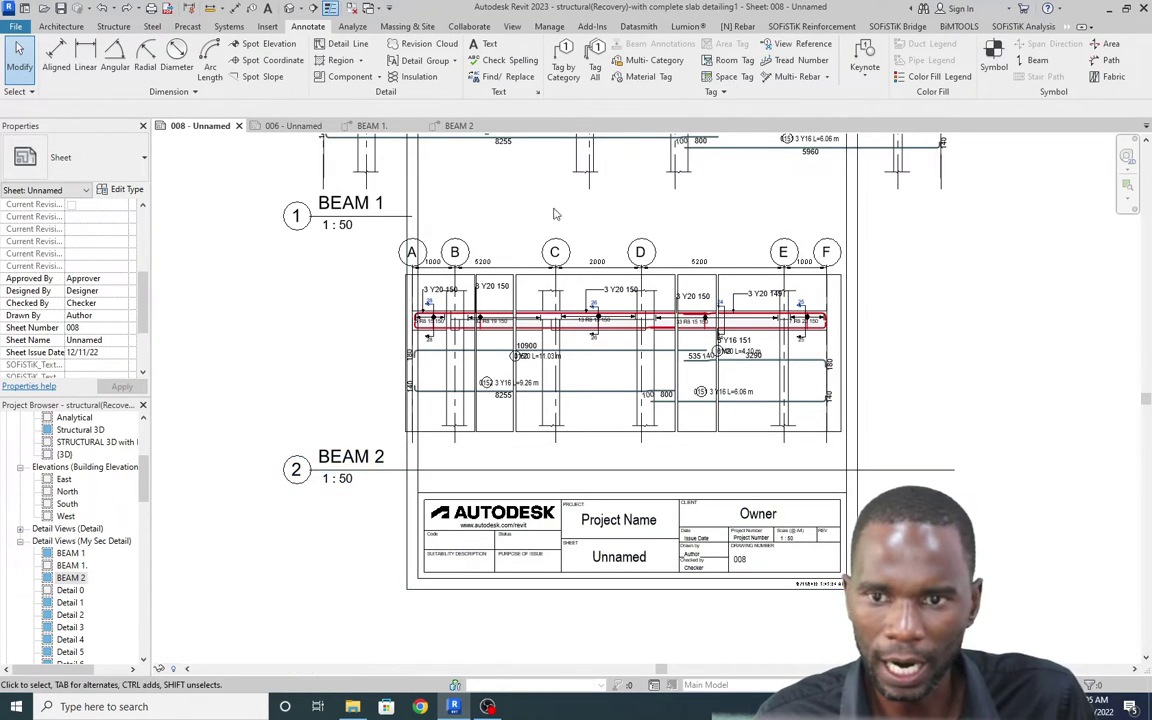
left_click(595, 450)
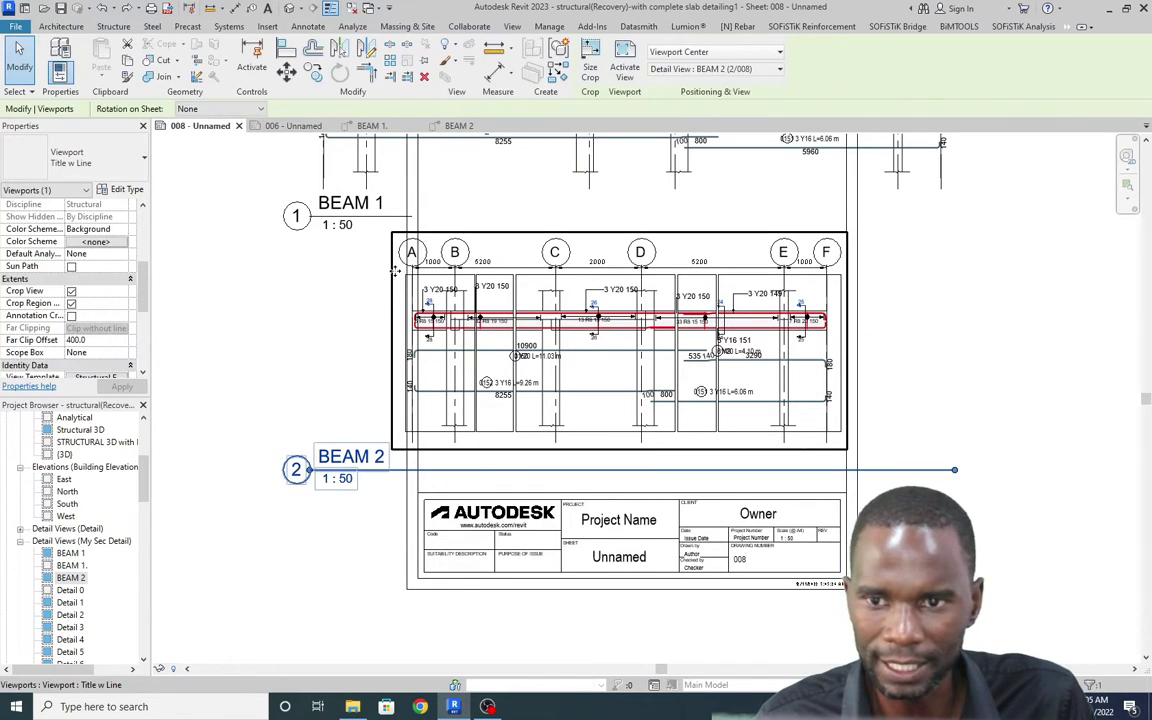
left_click(655, 175)
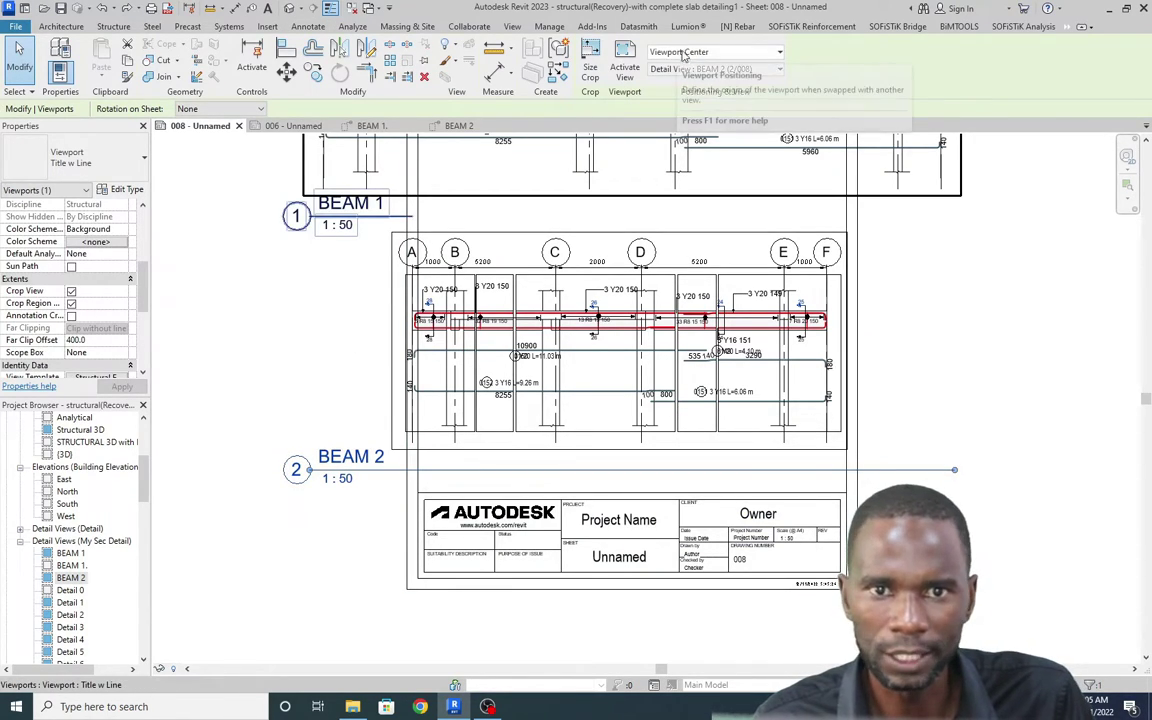
left_click(1005, 368)
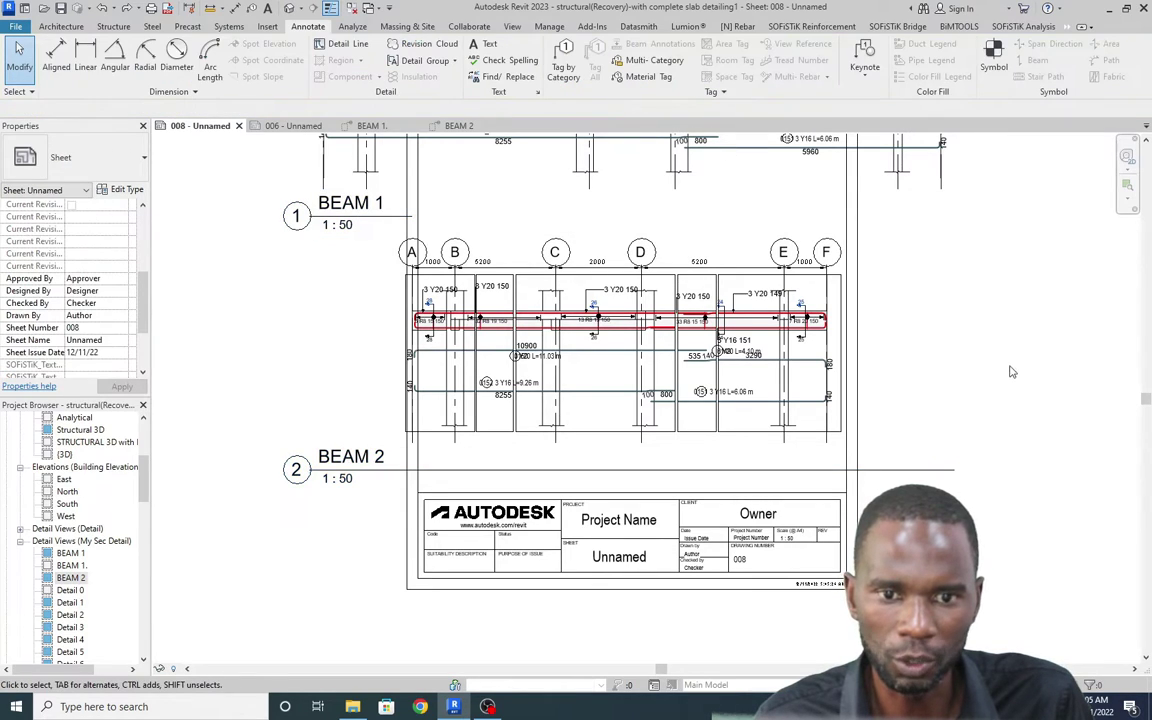
double_click(604, 419)
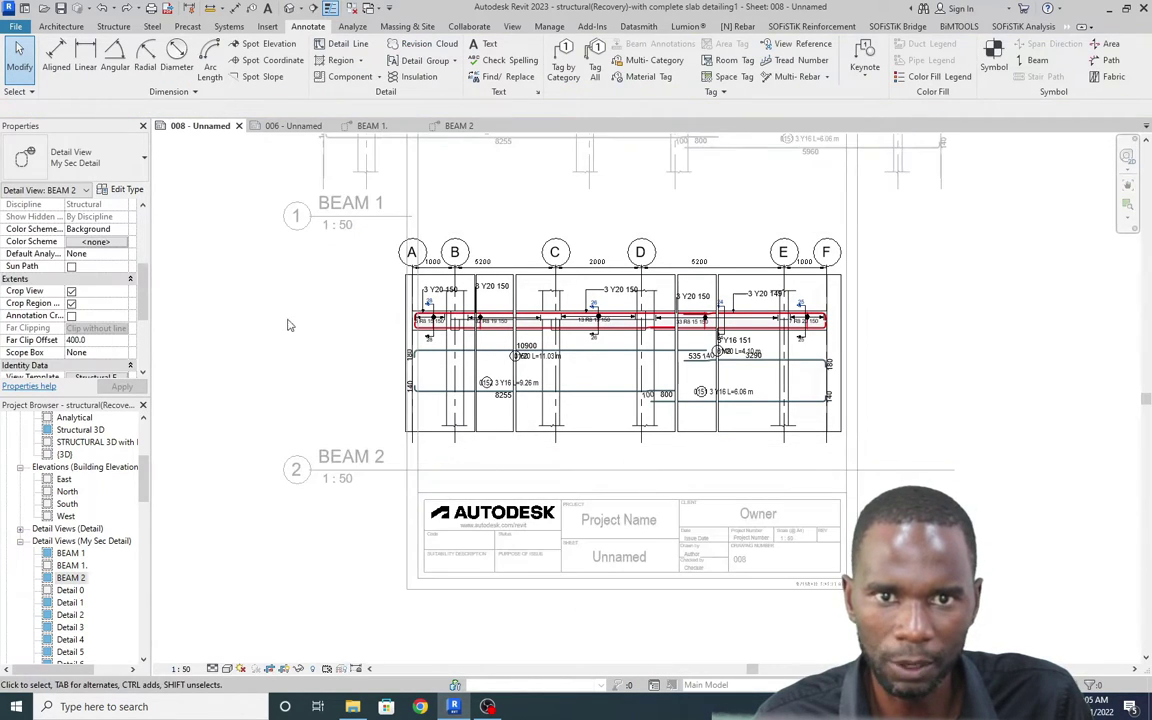
scroll(486, 318, "down", 3)
scroll(611, 321, "up", 4)
double_click(838, 284)
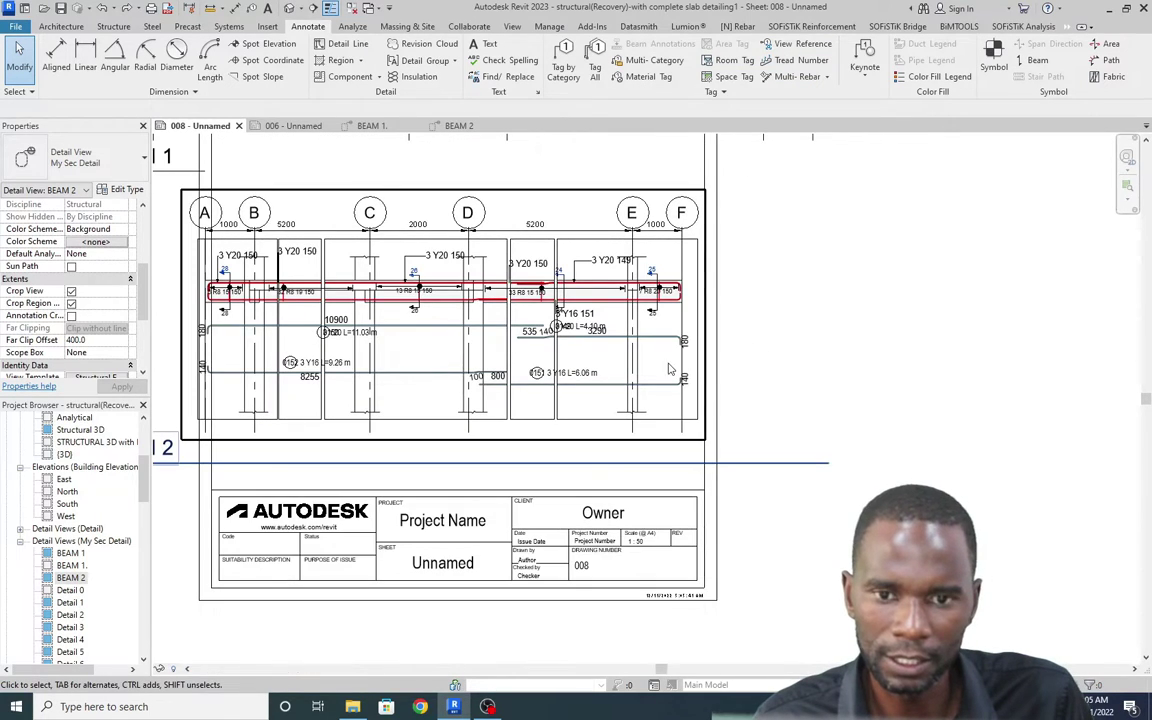
double_click(632, 368)
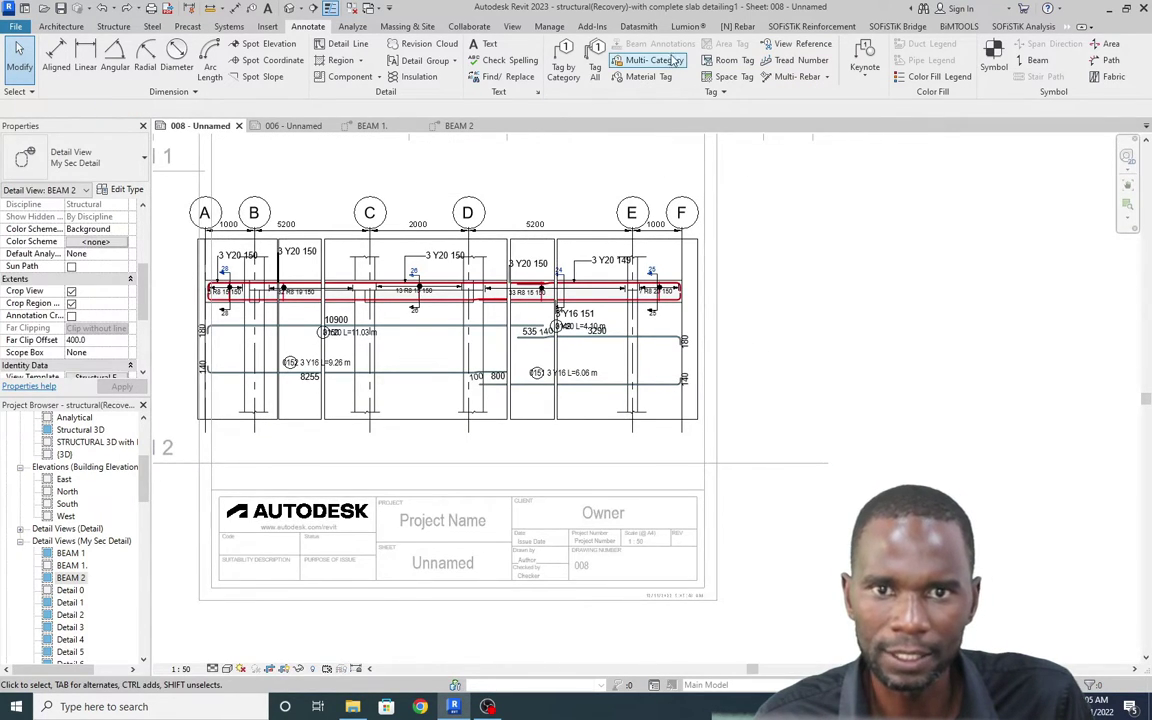
double_click(838, 267)
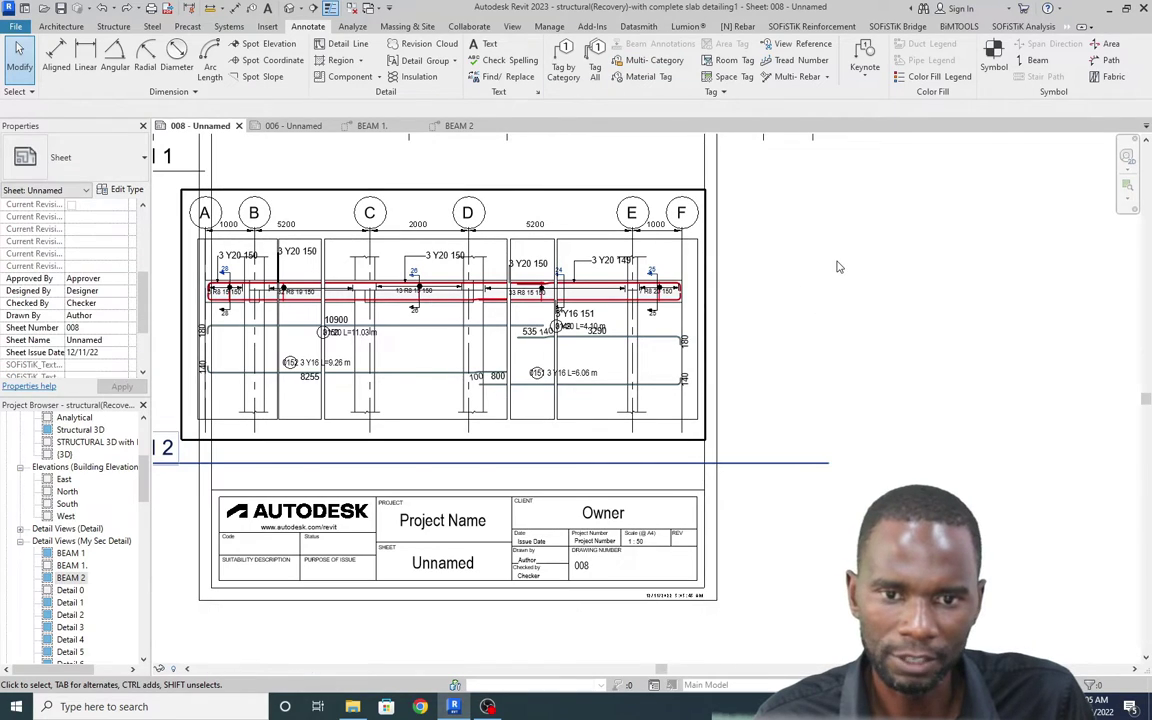
Step: Nudge the BEAM 2 viewport one step right with the arrow key
left_click(678, 398)
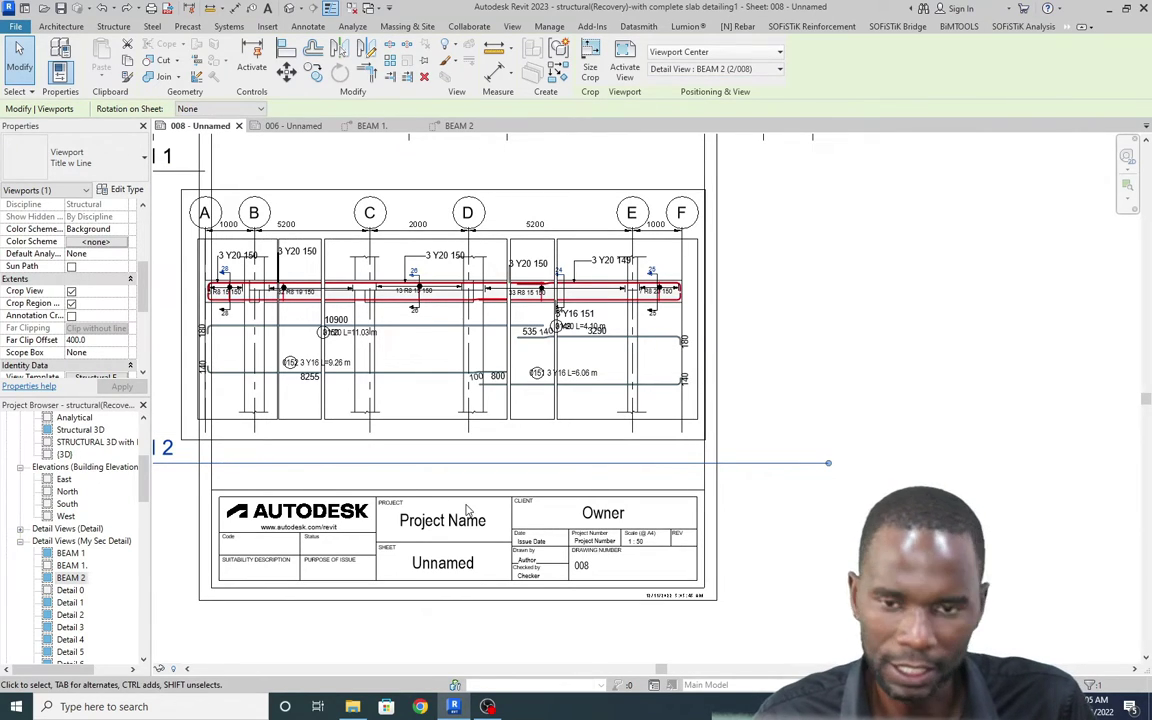
key("Right")
key("Right")
key("Right")
key("Right")
key("Right")
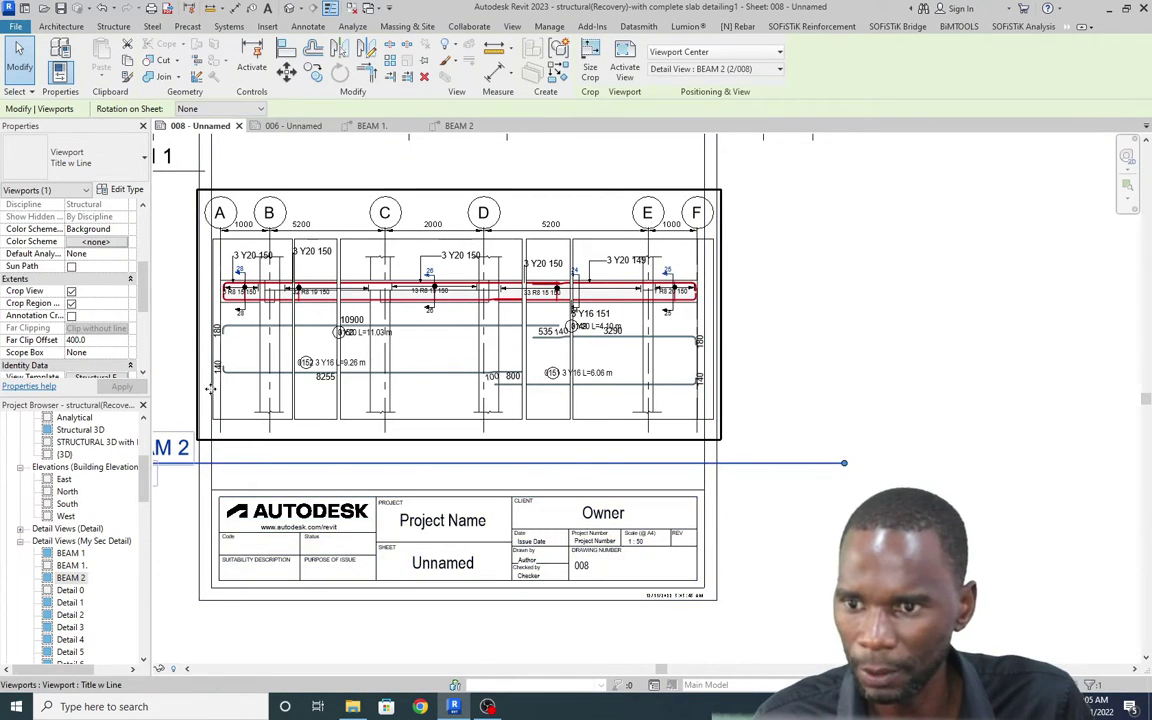
left_click(841, 285)
scroll(841, 285, "down", 2)
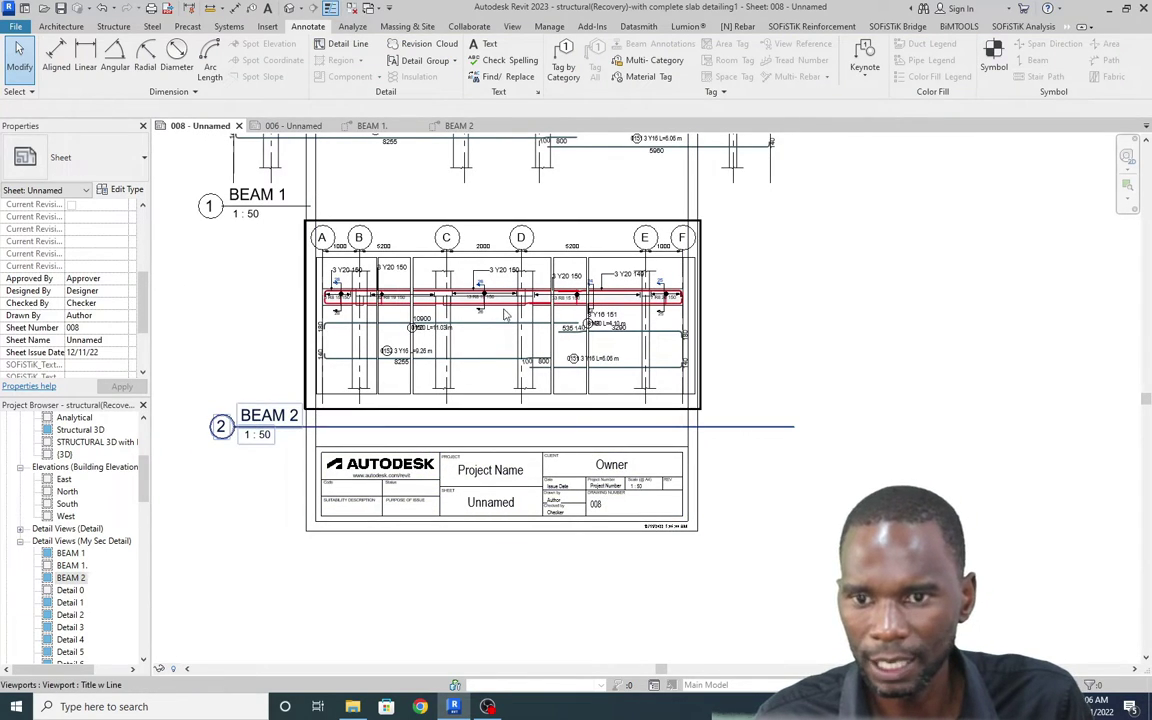
Step: Shorten the BEAM 2 viewport title line by dragging its end grip left
left_click(499, 276)
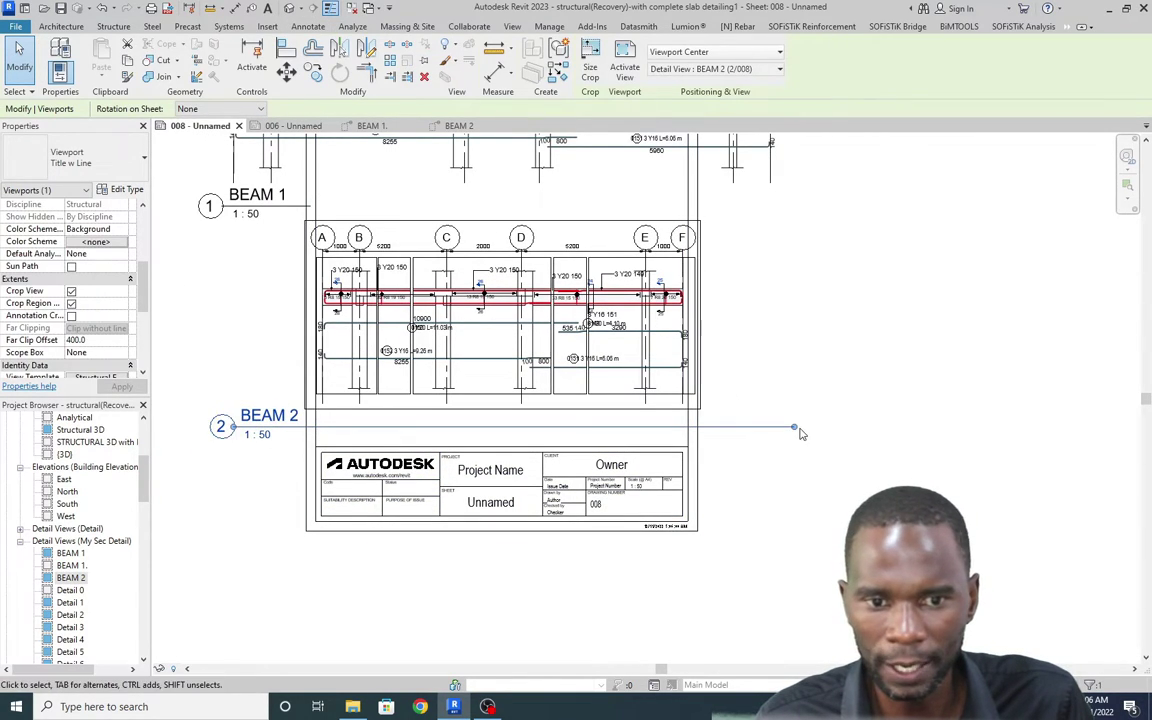
left_click_drag(797, 431, 298, 428)
left_click(260, 500)
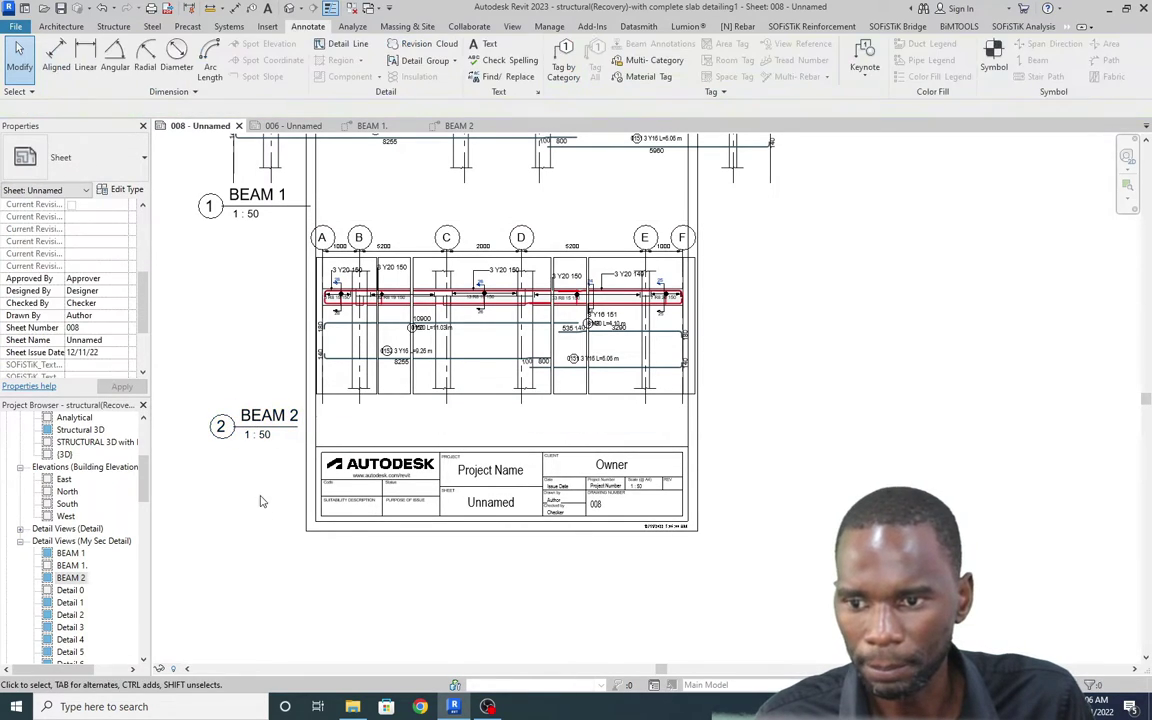
Step: Move the BEAM 2 title so it sits beneath the detail
left_click(248, 423)
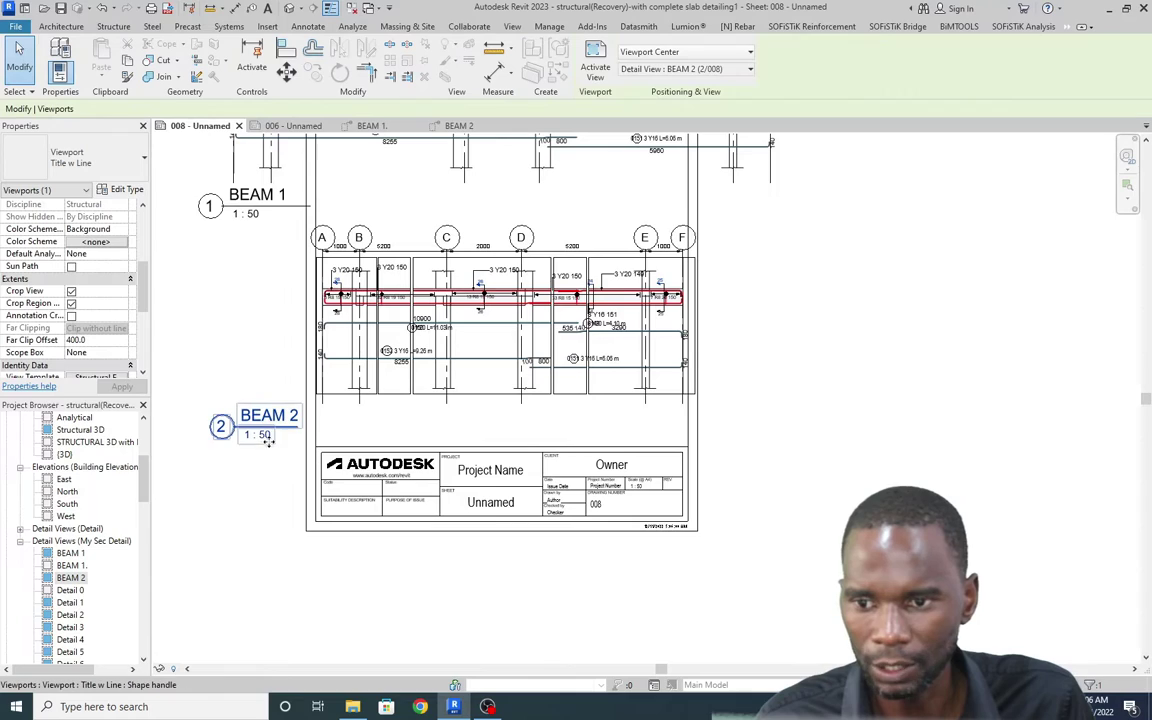
left_click_drag(248, 423, 363, 430)
left_click(231, 501)
scroll(595, 337, "down", 2)
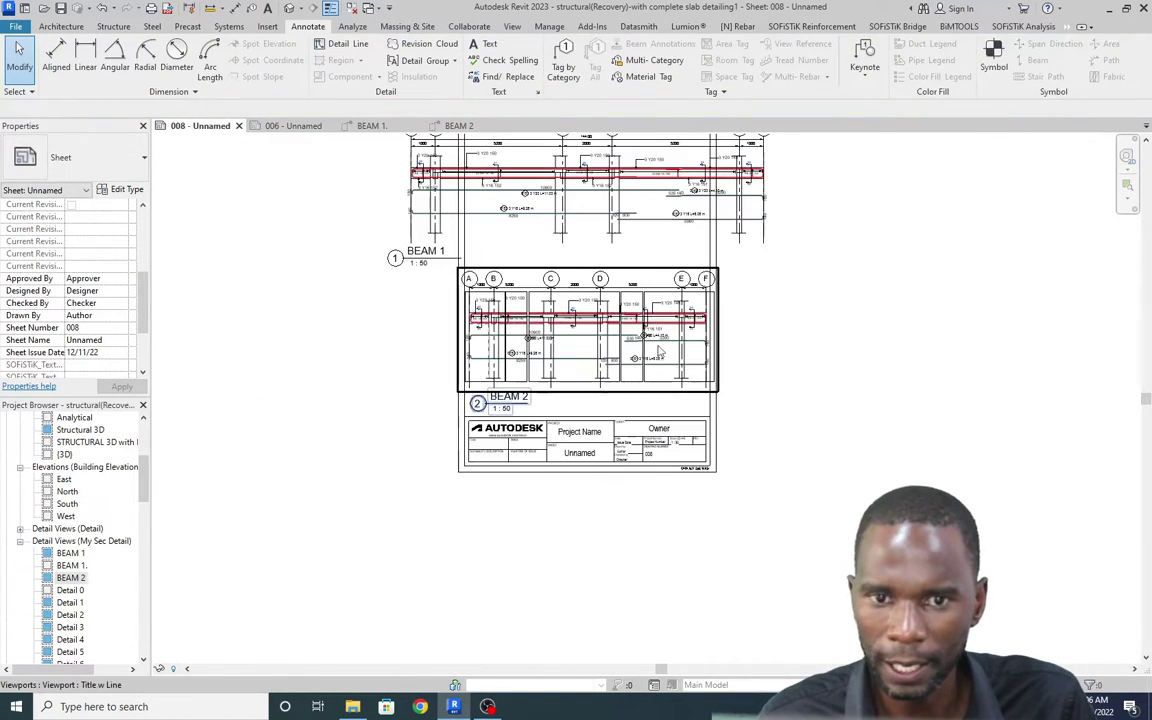
scroll(595, 337, "up", 2)
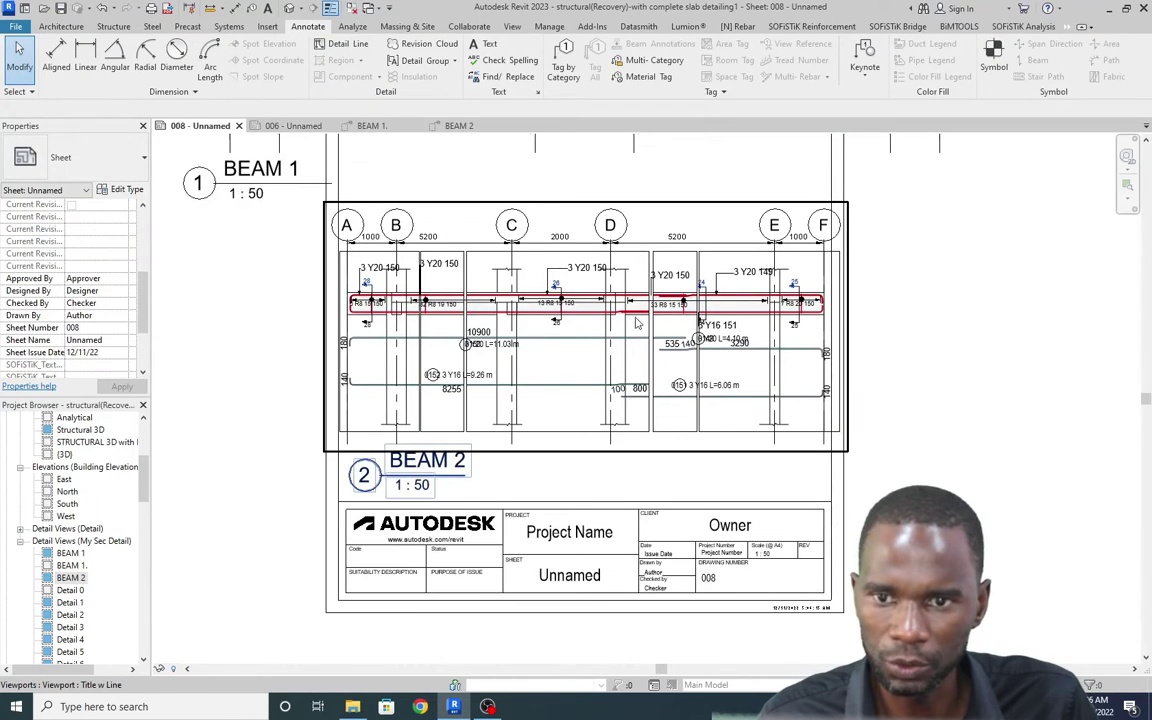
Step: Turn off Crop Region Visible for the BEAM 2 view
double_click(561, 370)
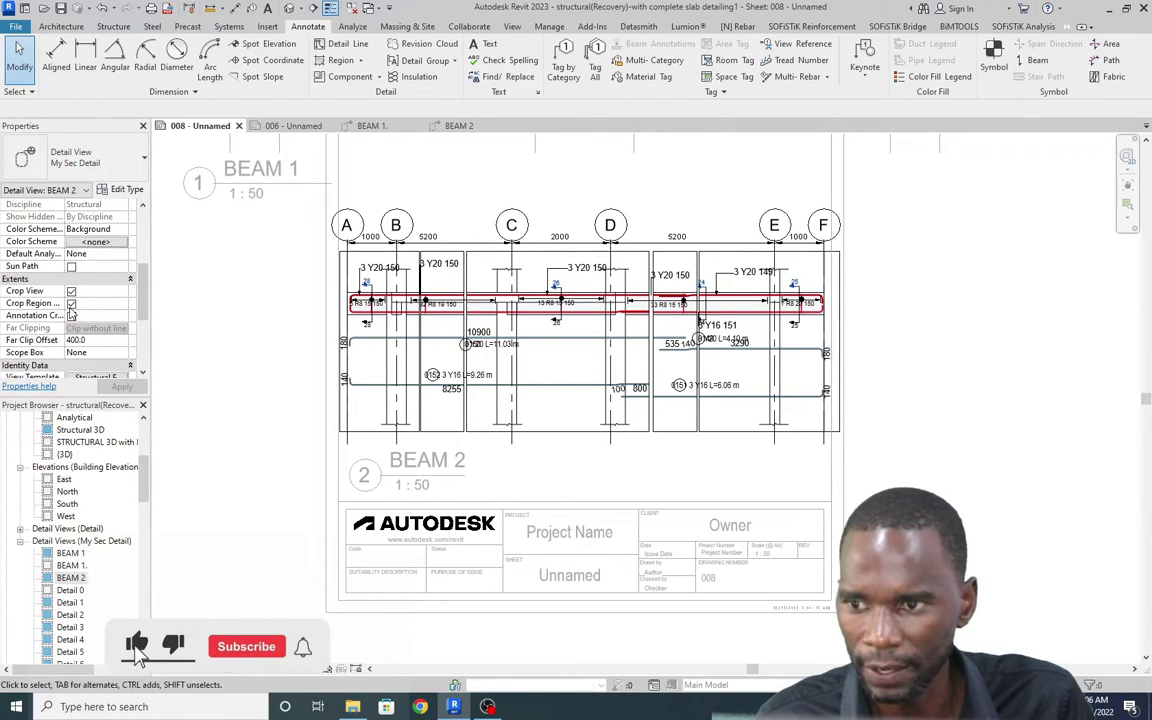
left_click(71, 304)
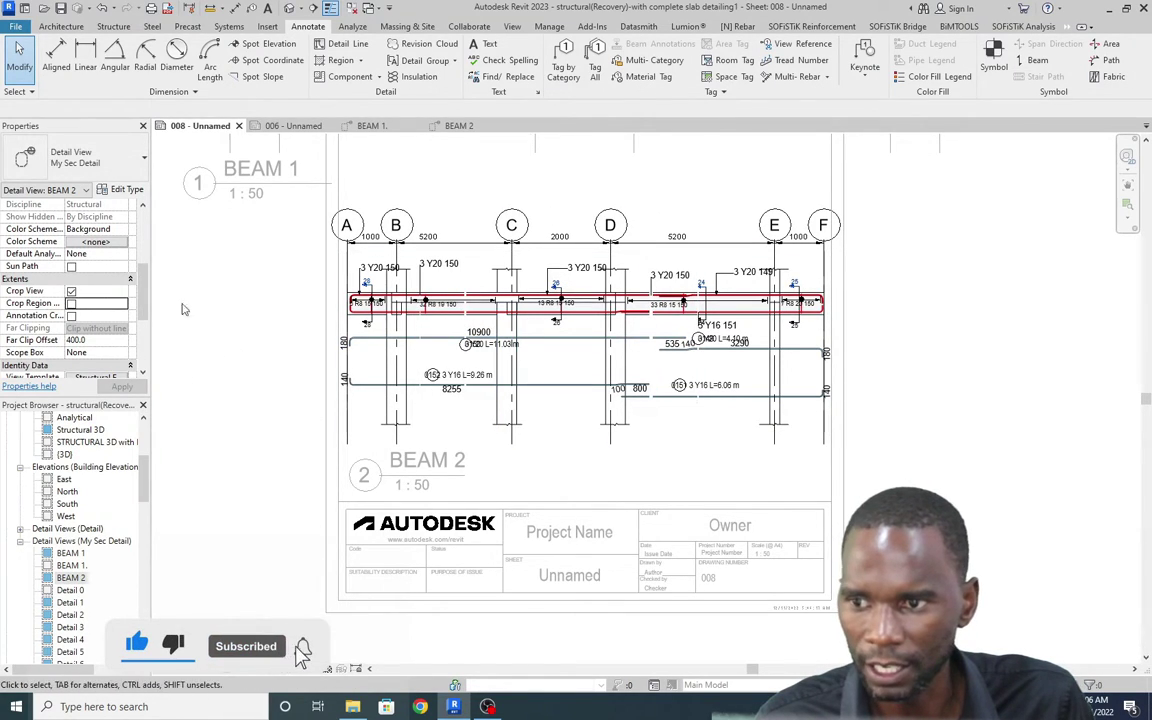
double_click(958, 328)
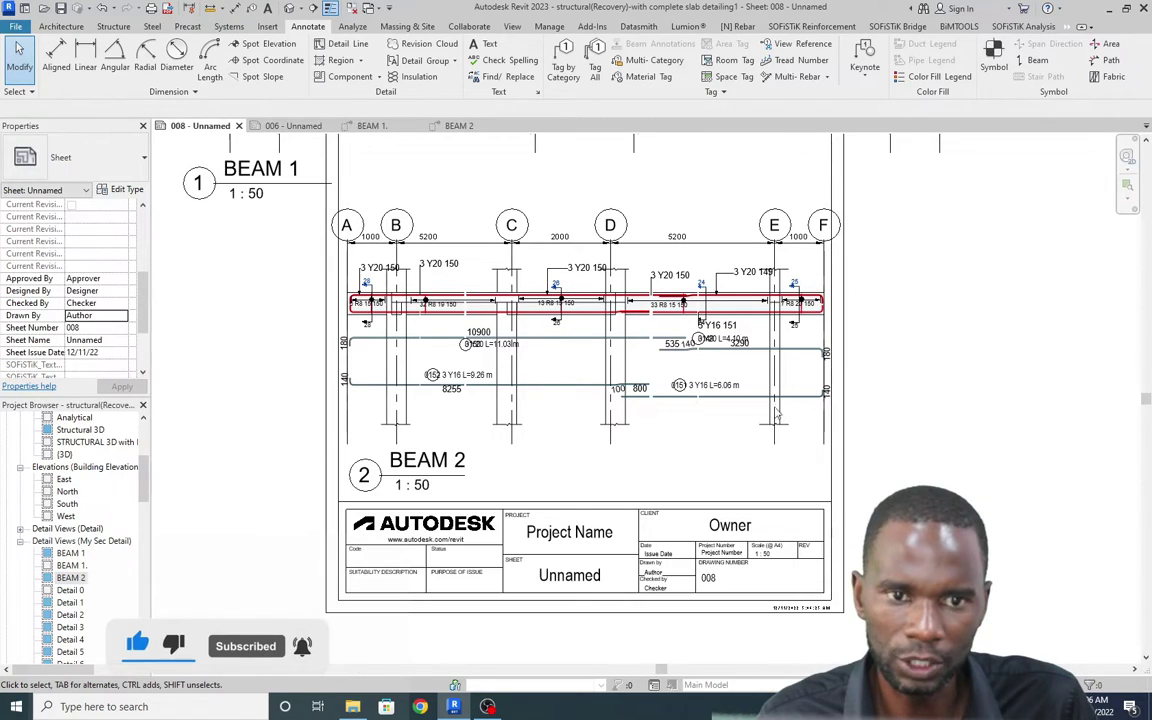
scroll(533, 424, "down", 3)
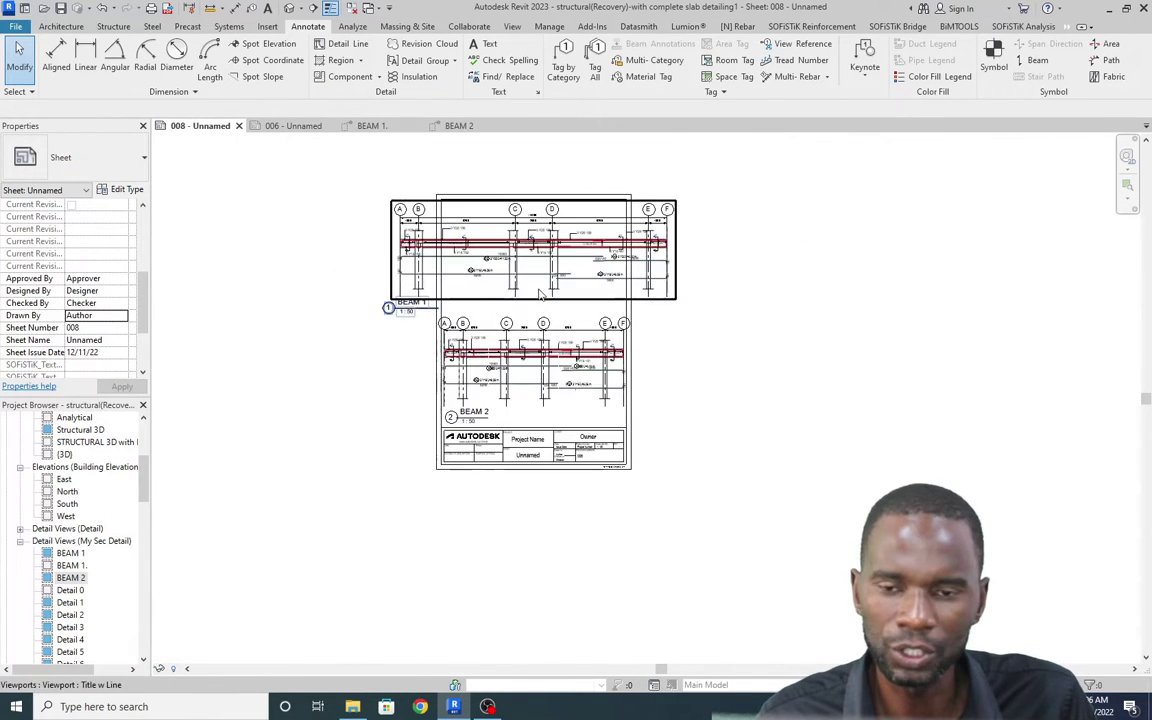
scroll(697, 342, "up", 2)
scroll(661, 357, "up", 2)
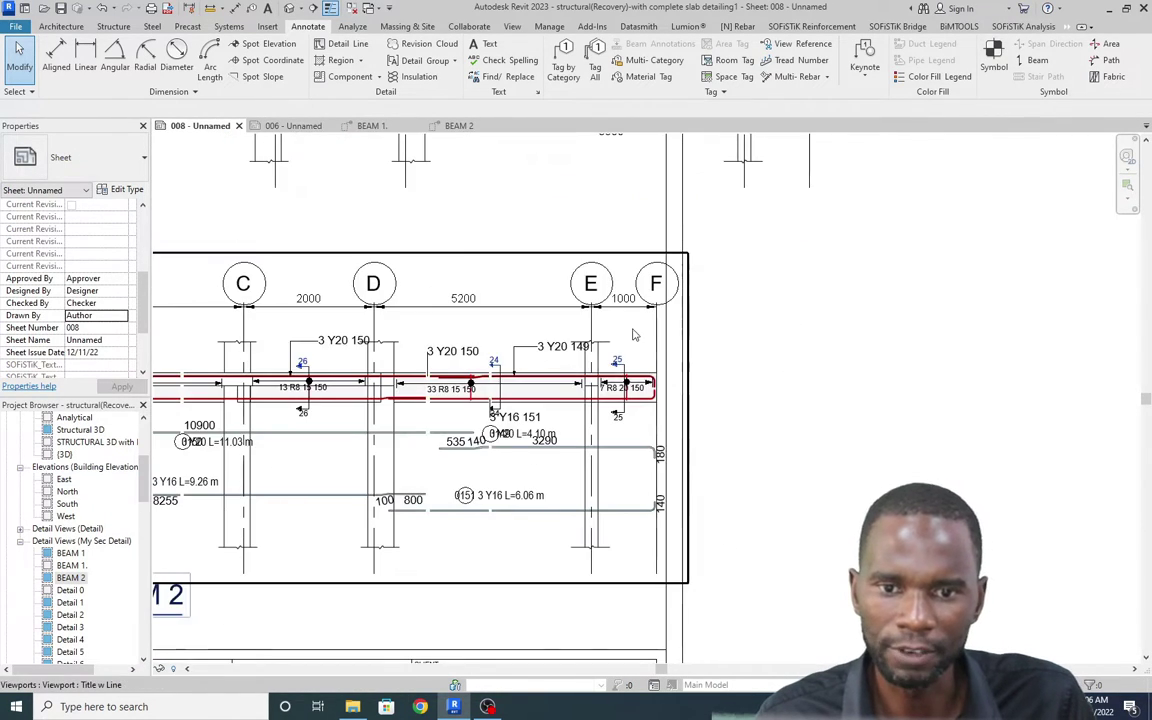
scroll(488, 414, "up", 2)
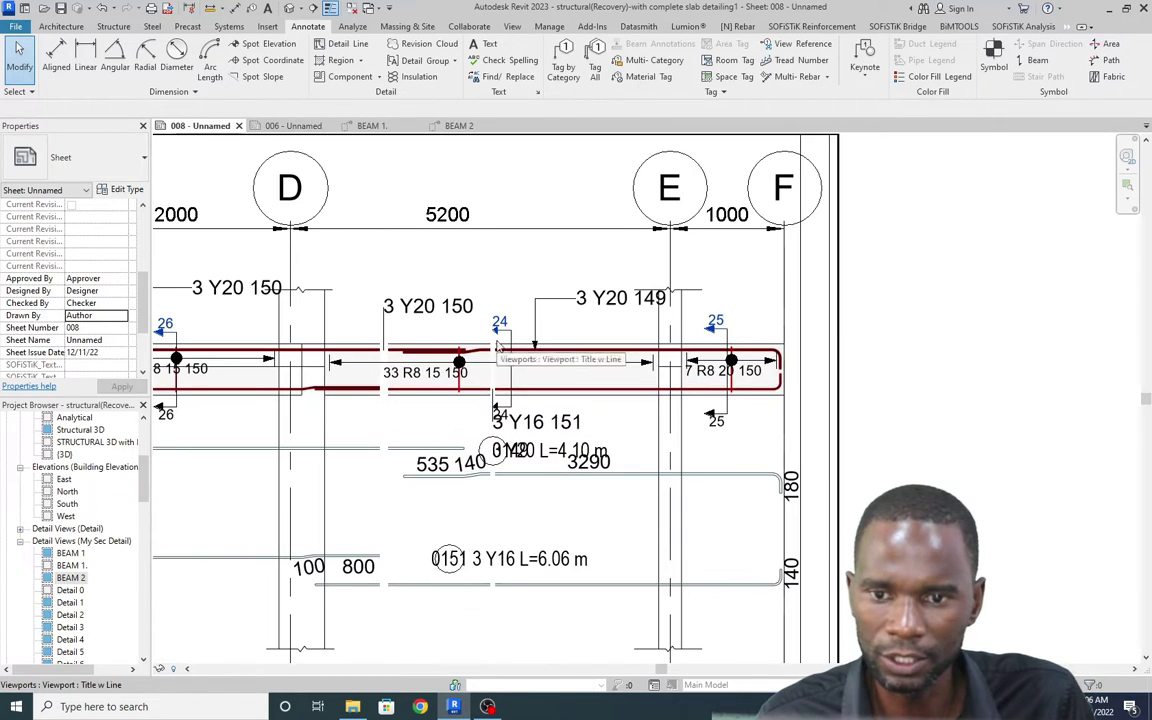
scroll(713, 421, "down", 5)
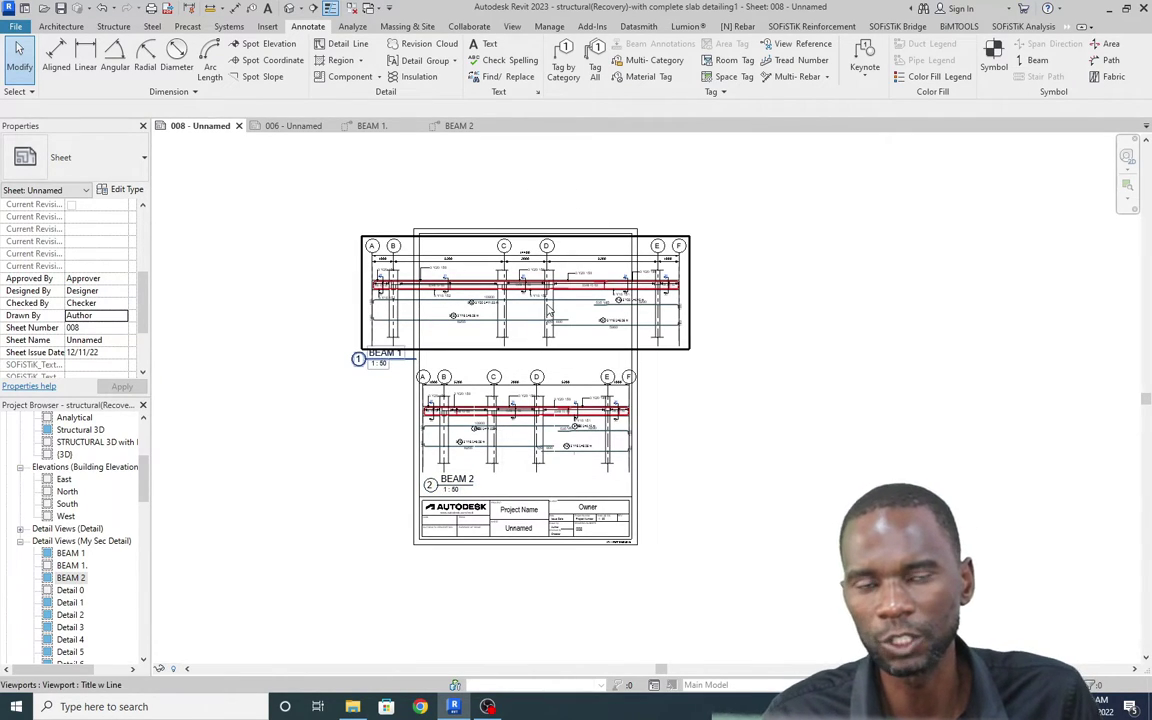
scroll(549, 310, "up", 2)
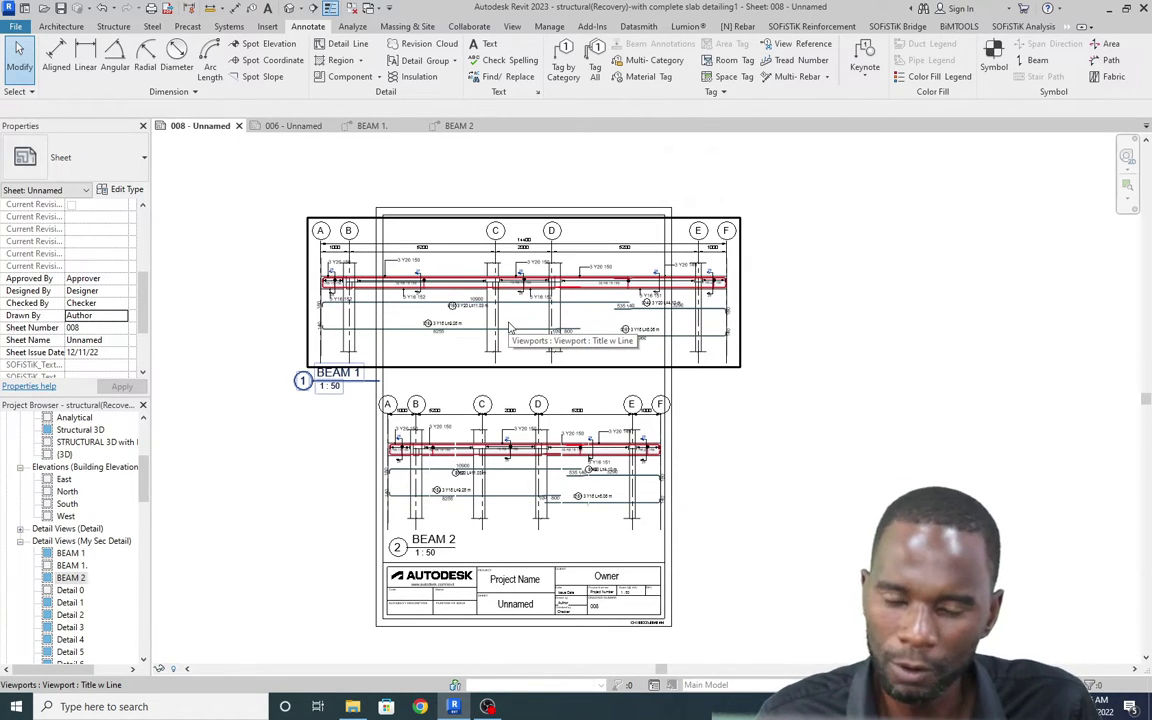
scroll(515, 326, "up", 2)
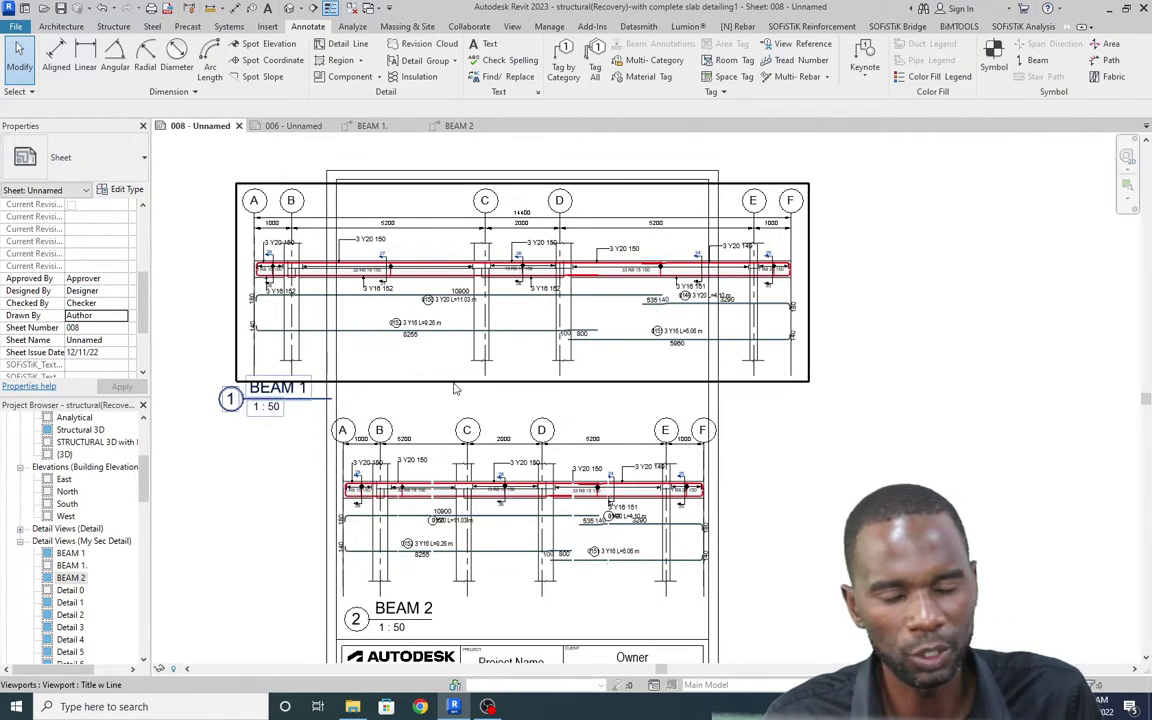
scroll(452, 386, "down", 3)
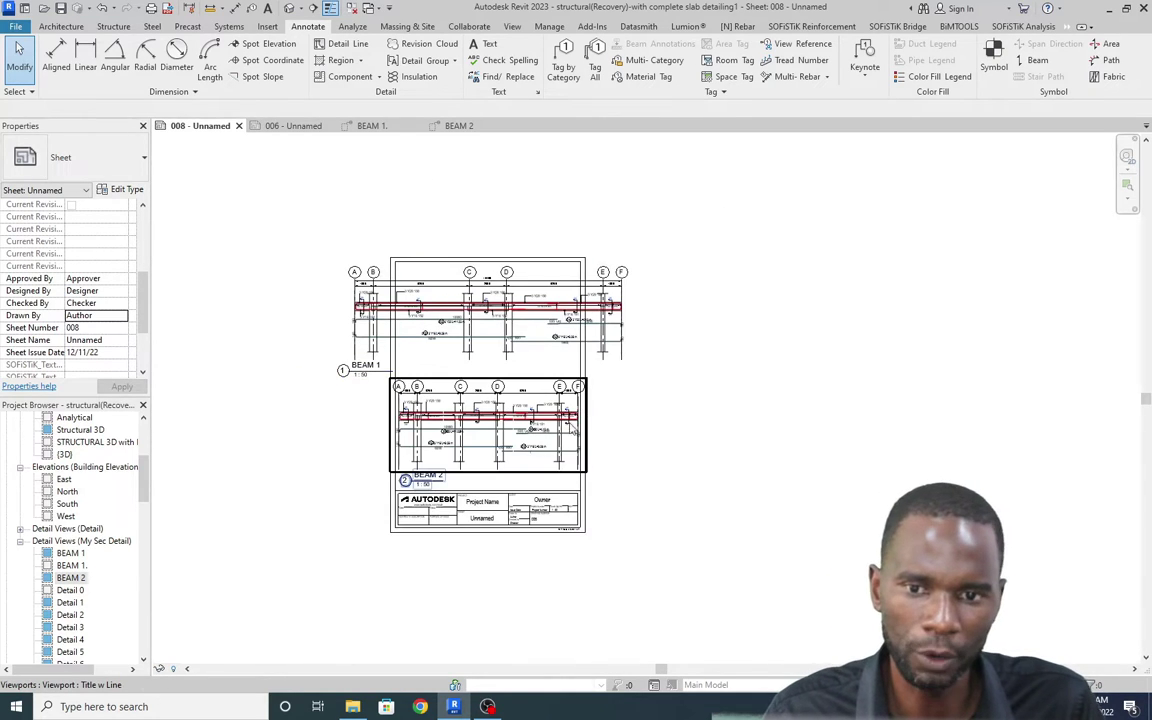
scroll(491, 487, "up", 5)
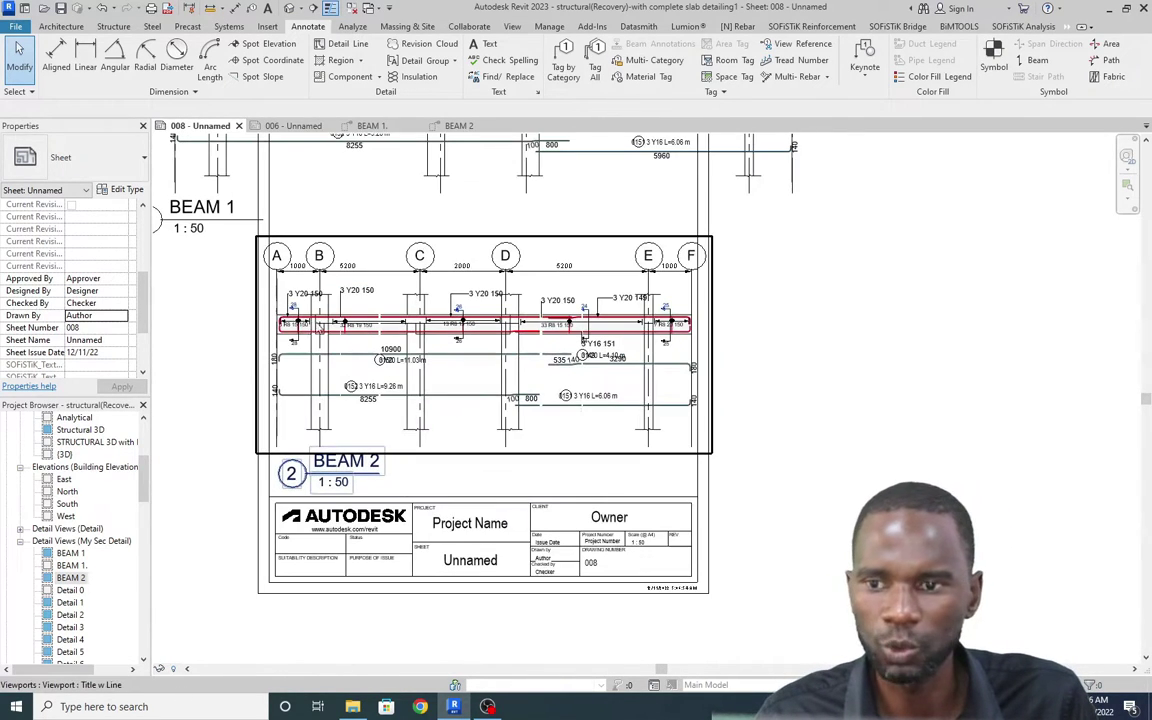
scroll(470, 370, "down", 2)
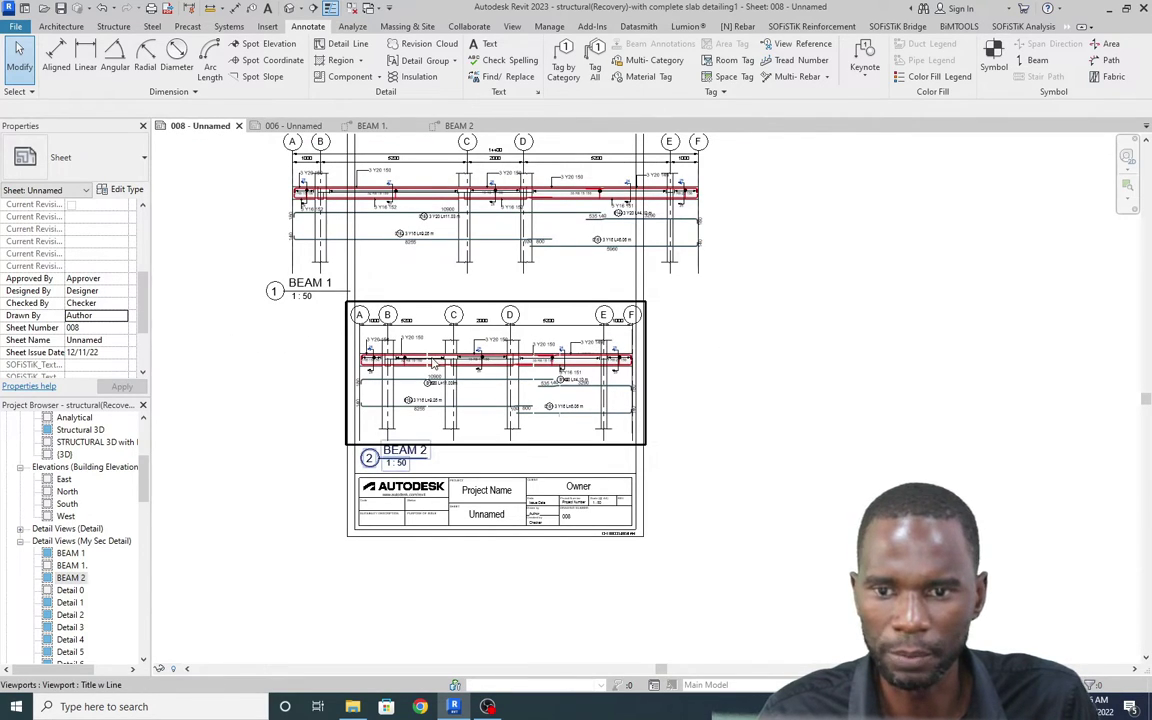
scroll(433, 360, "up", 3)
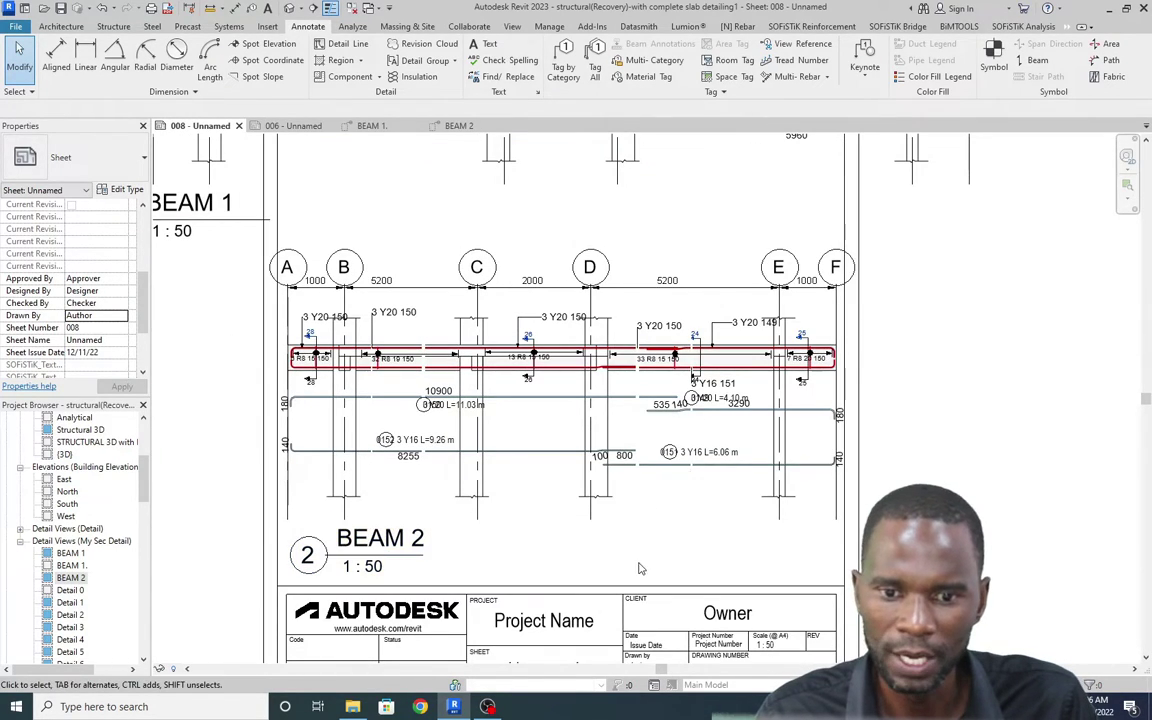
Step: Make the BEAM 2 crop boundary visible again
left_click(577, 442)
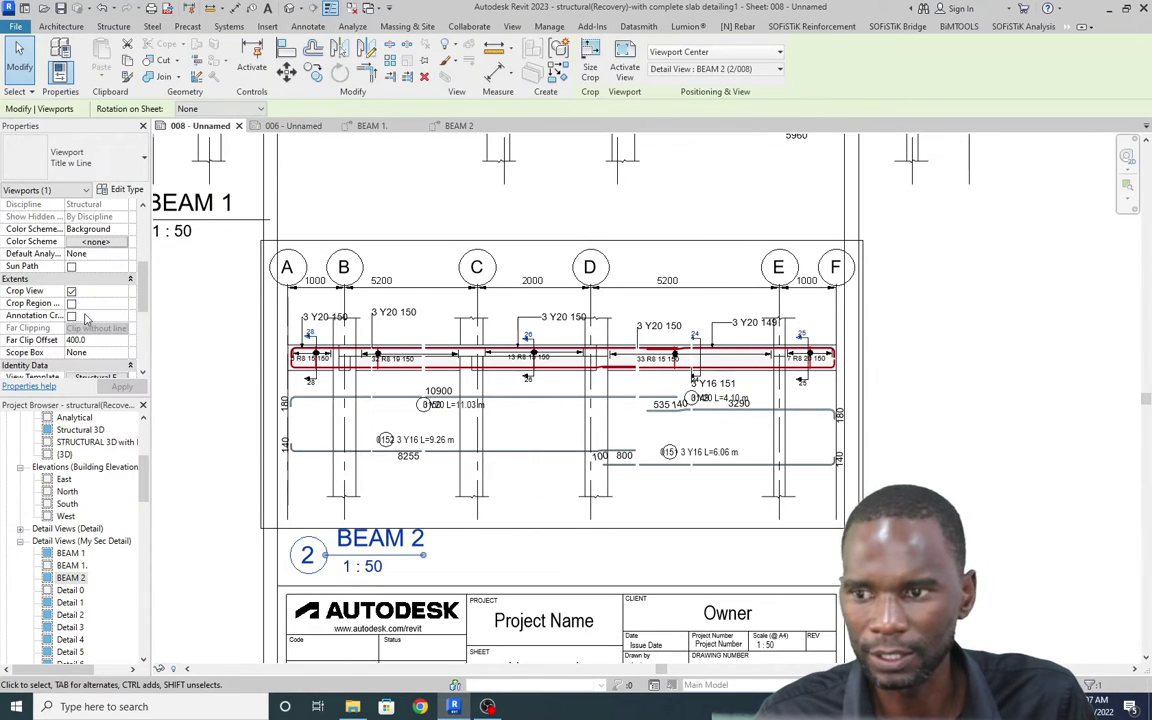
left_click(71, 304)
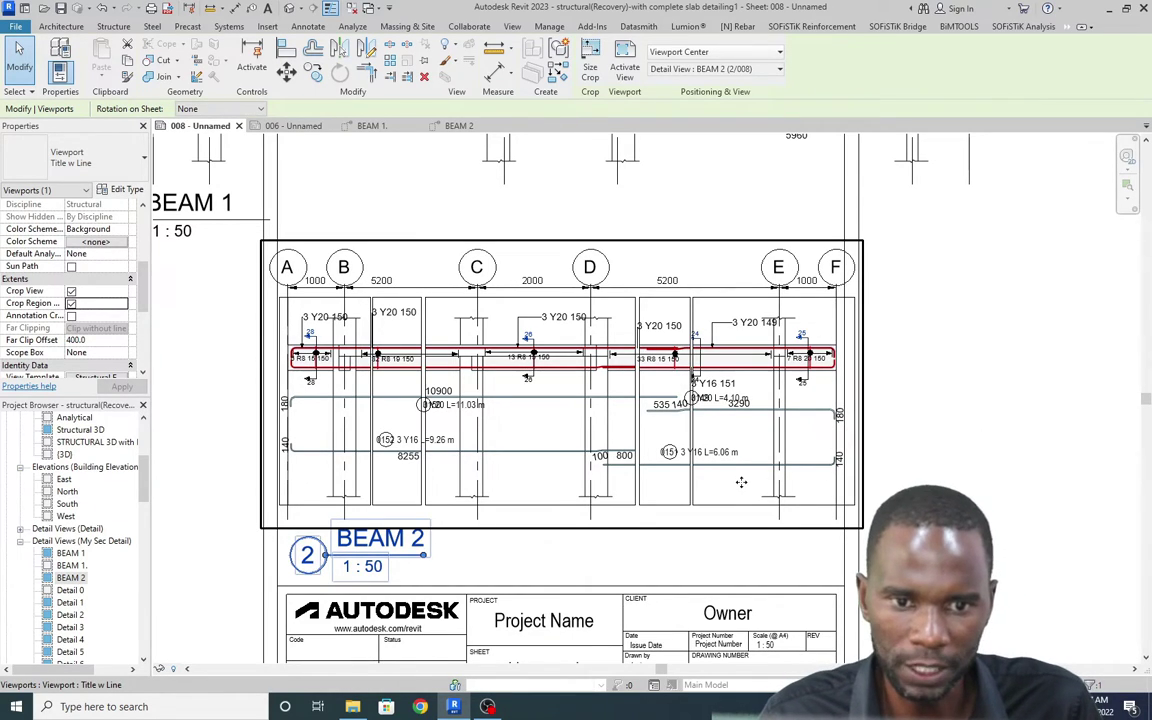
key("Escape")
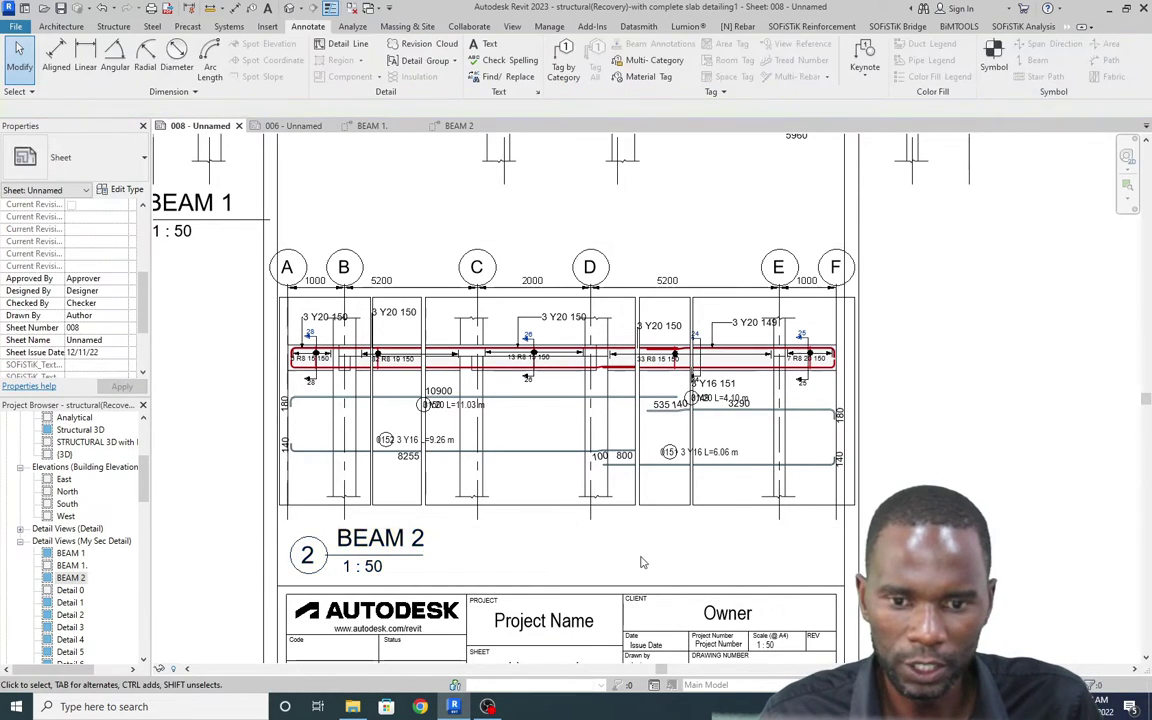
Step: Inside the BEAM 2 view, stretch a region onto its neighbour to merge the first break, dismissing the warning
double_click(662, 508)
left_click(669, 506)
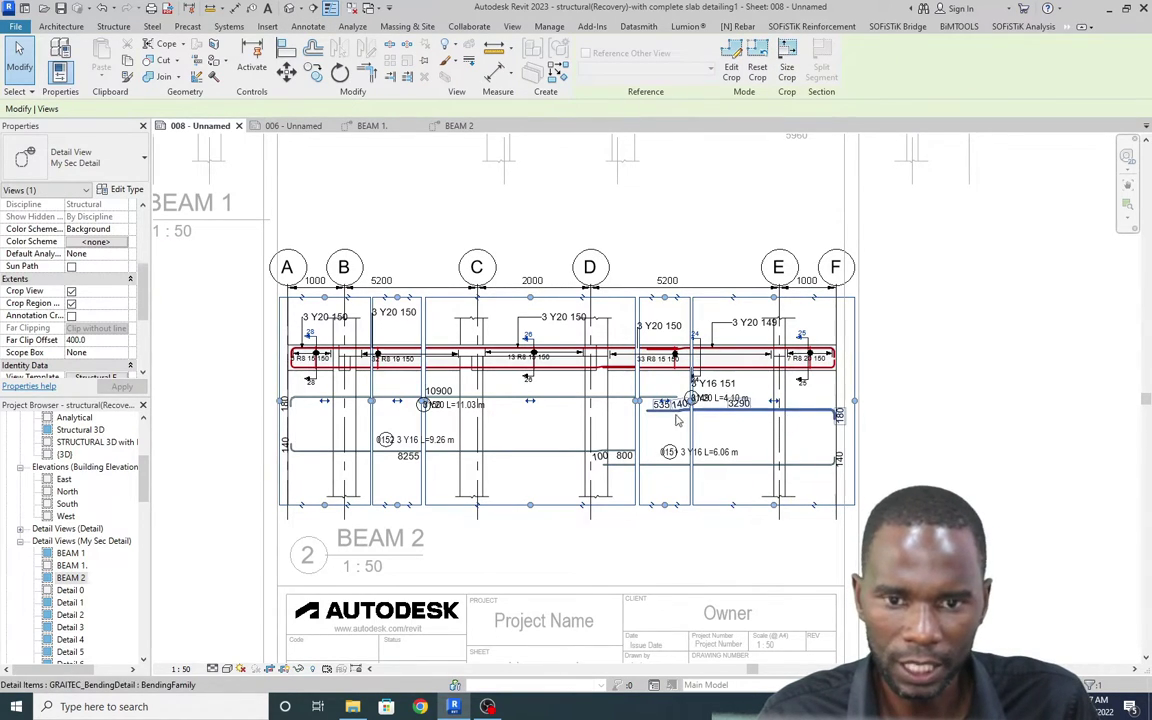
scroll(356, 404, "up", 5)
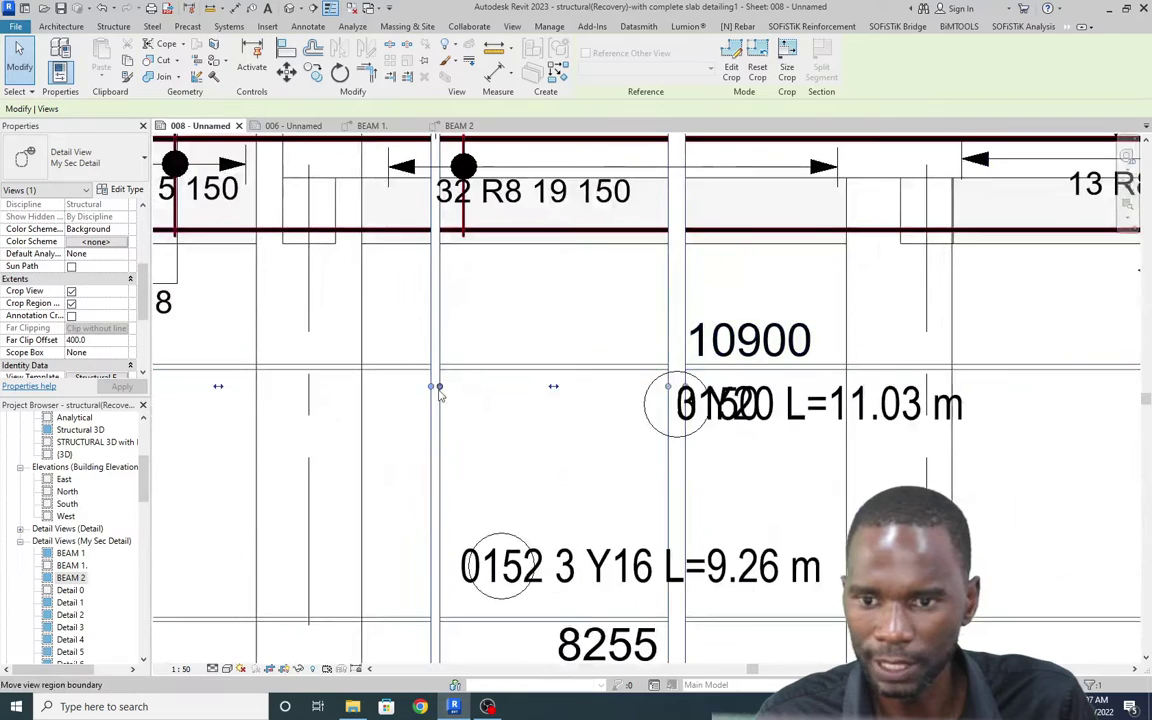
left_click_drag(440, 391, 441, 408)
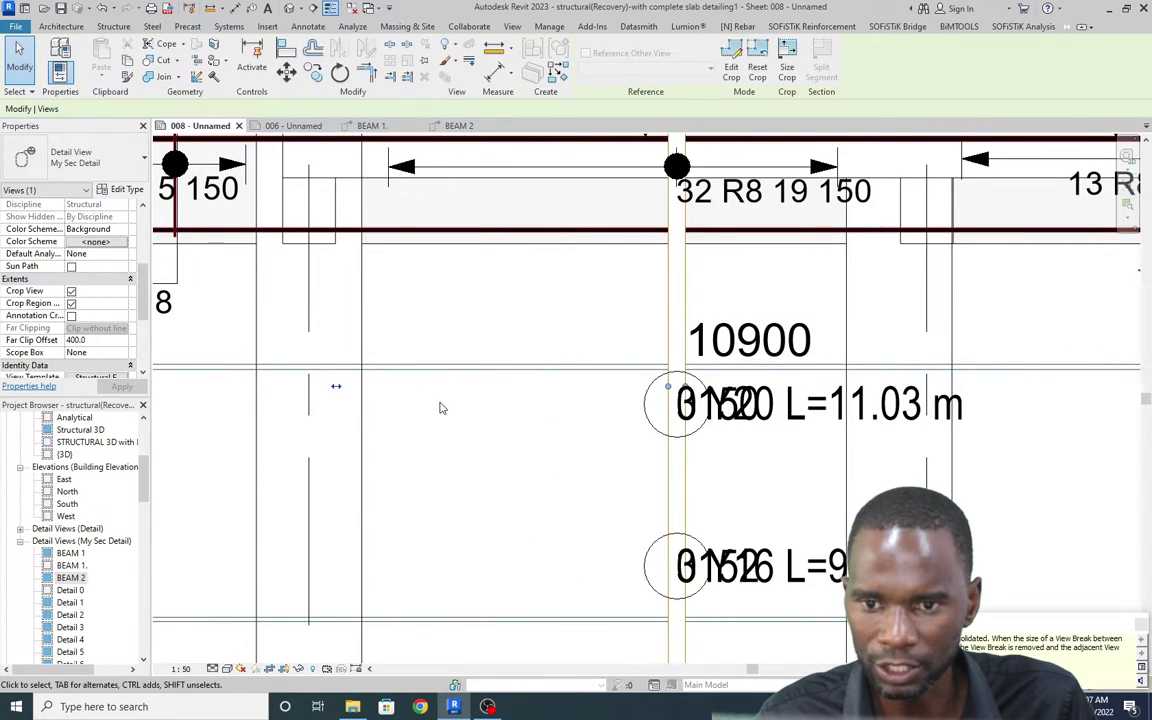
left_click(1141, 626)
scroll(427, 478, "down", 4)
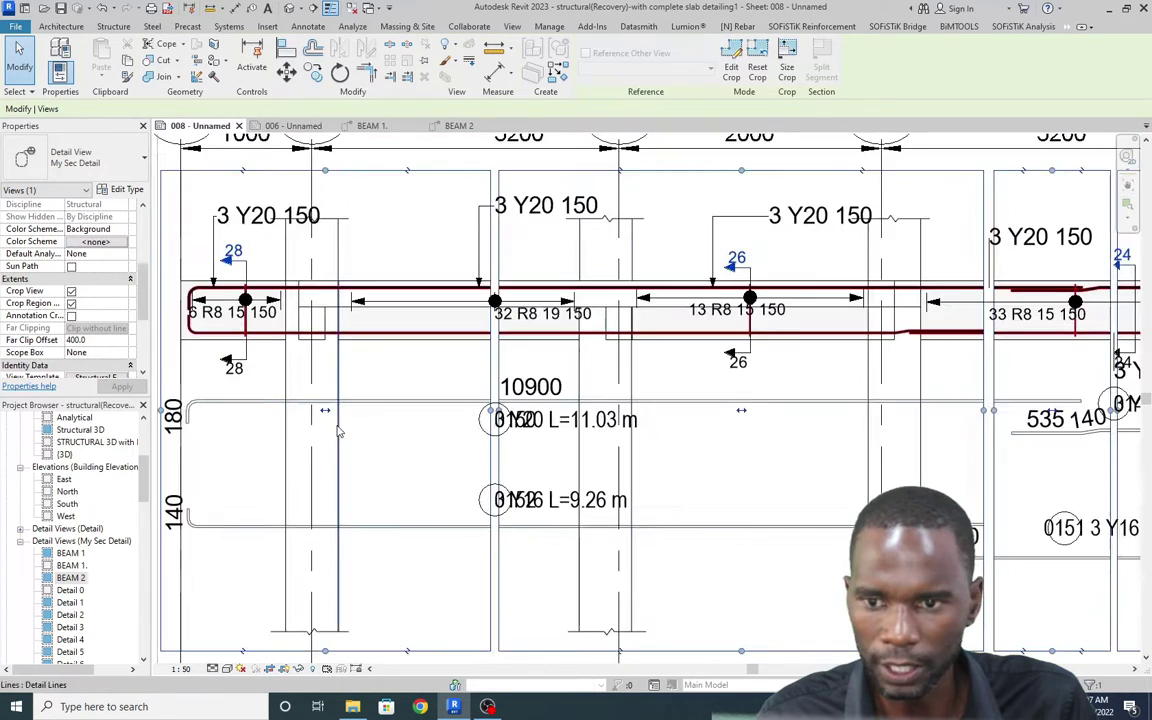
key("Escape")
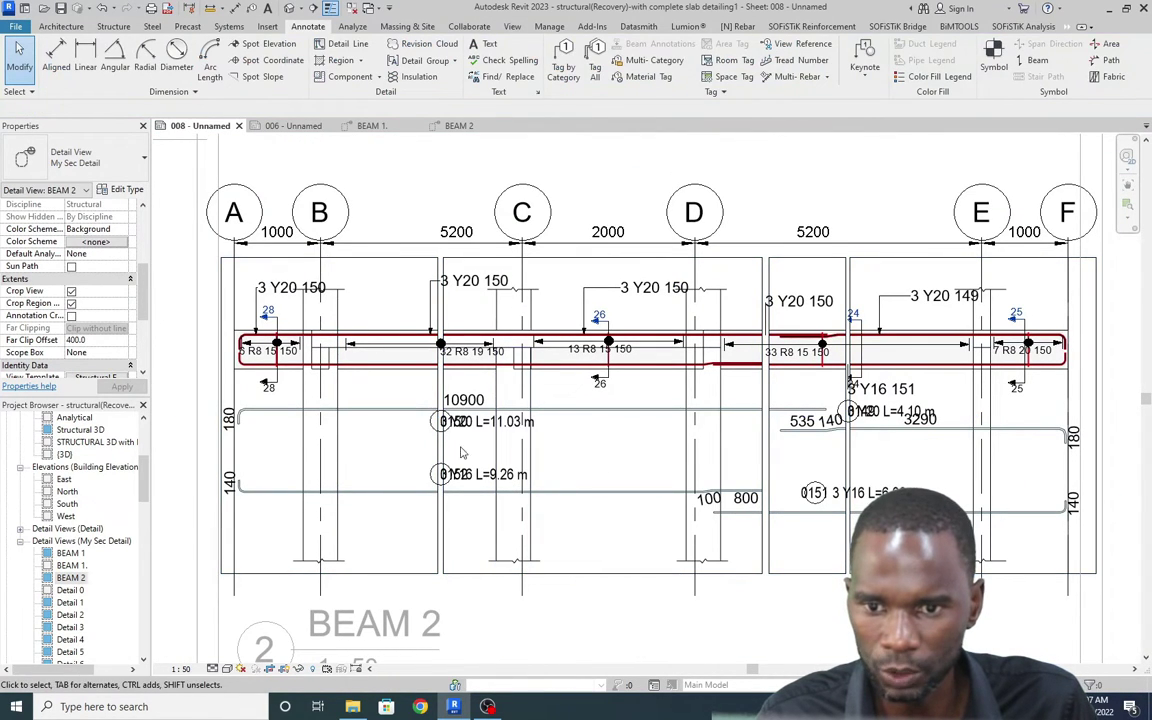
Step: Stretch a view region left to join the regions near grid E
scroll(408, 392, "up", 1)
scroll(408, 392, "down", 1)
scroll(940, 375, "up", 3)
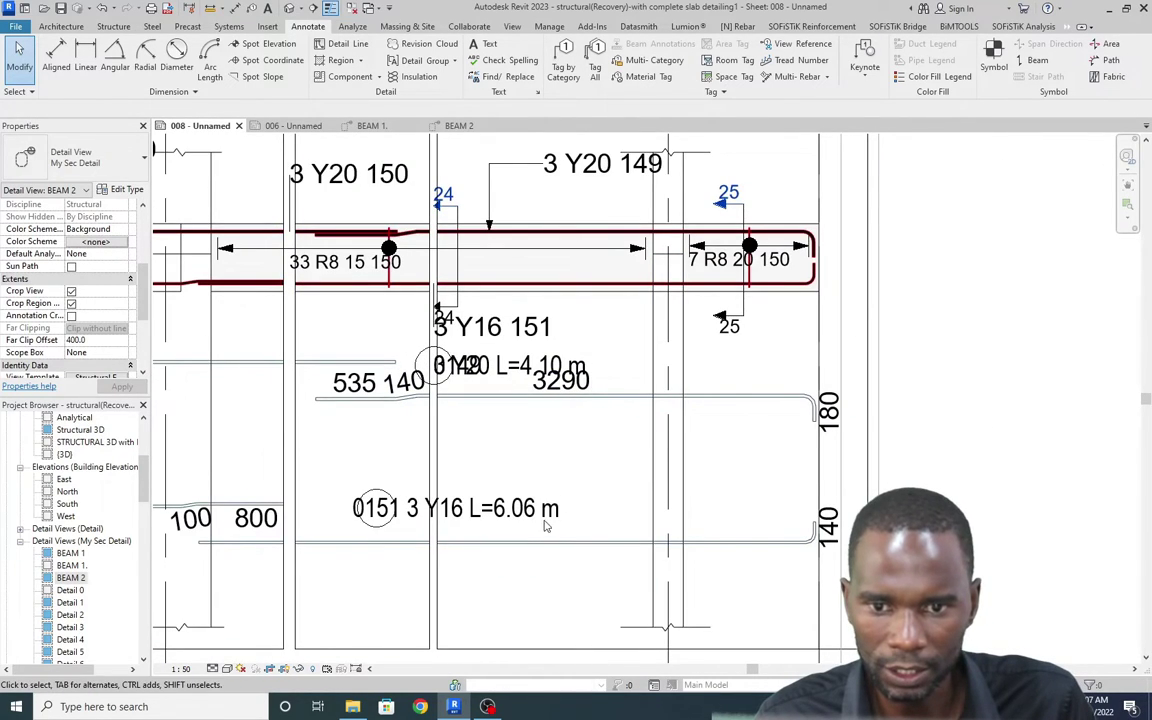
scroll(540, 591, "down", 1)
left_click(540, 598)
scroll(430, 440, "up", 3)
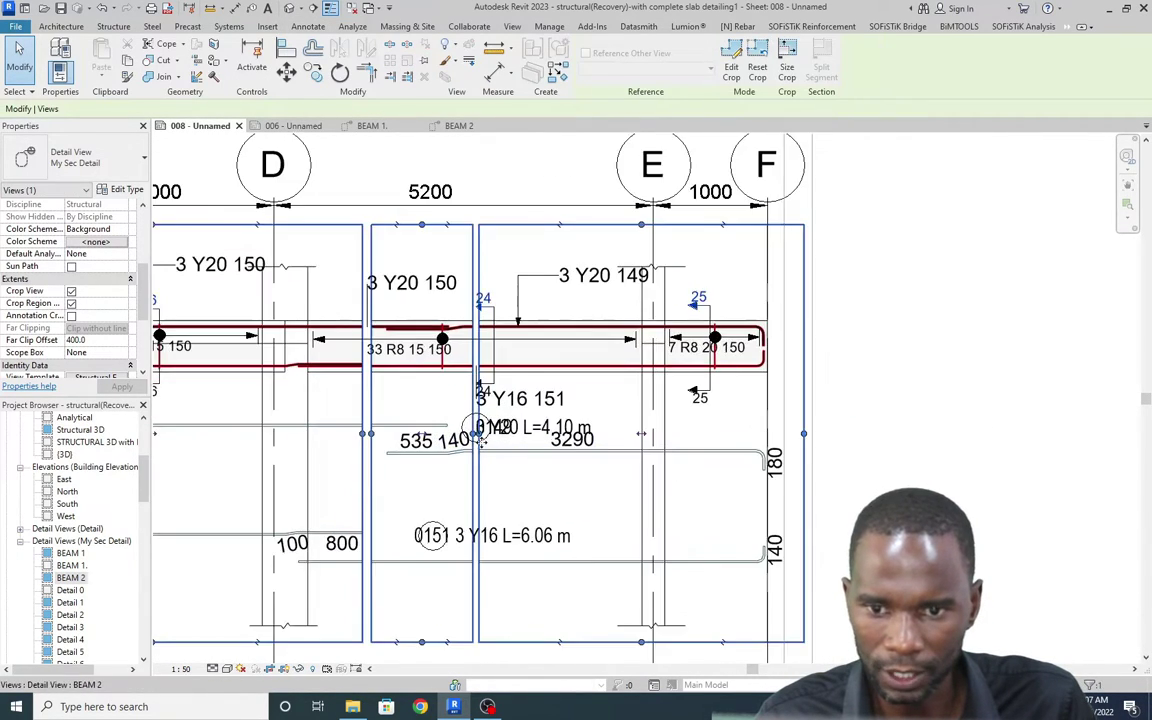
left_click_drag(328, 427, 314, 427)
left_click_drag(346, 478, 352, 478)
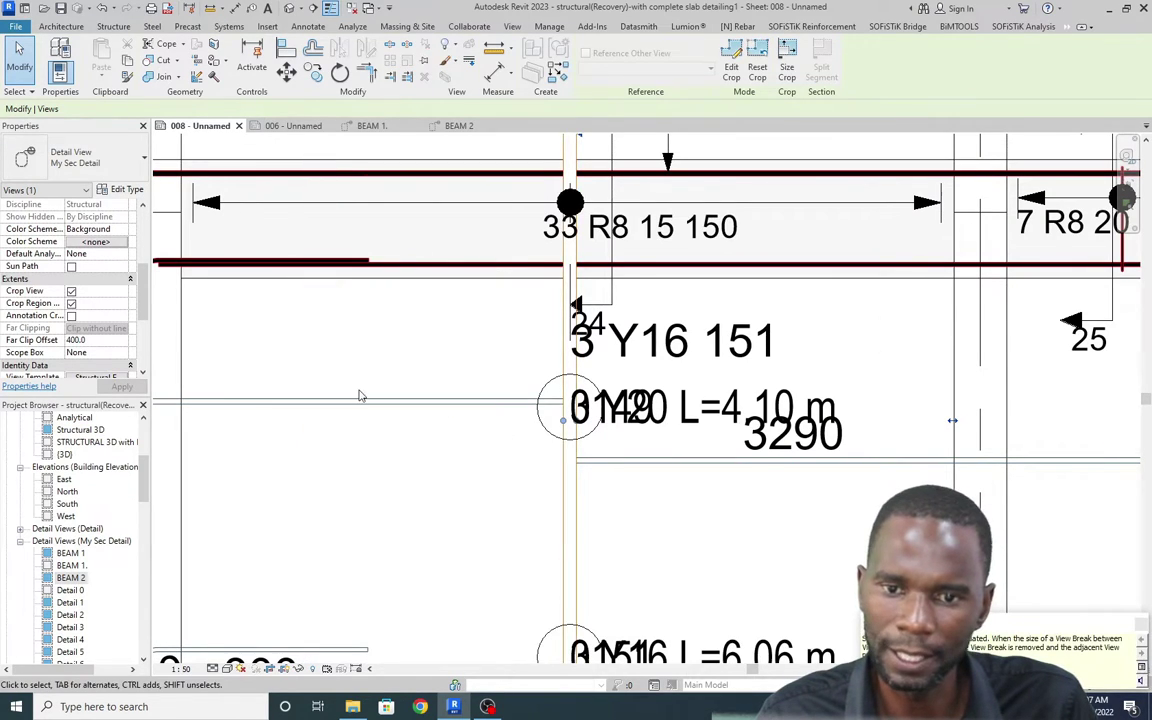
scroll(357, 393, "down", 2)
key("Escape")
Step: Merge the remaining view break near grid E
scroll(461, 414, "up", 3)
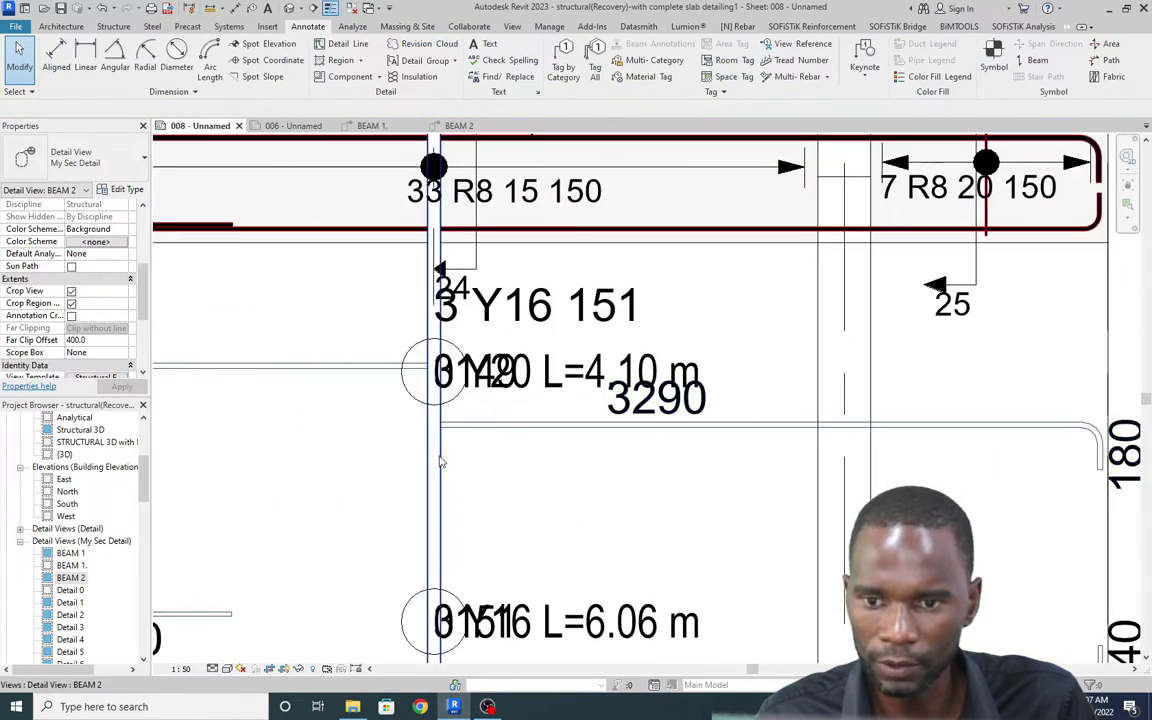
left_click(441, 390)
left_click_drag(446, 391, 400, 391)
scroll(483, 446, "down", 4)
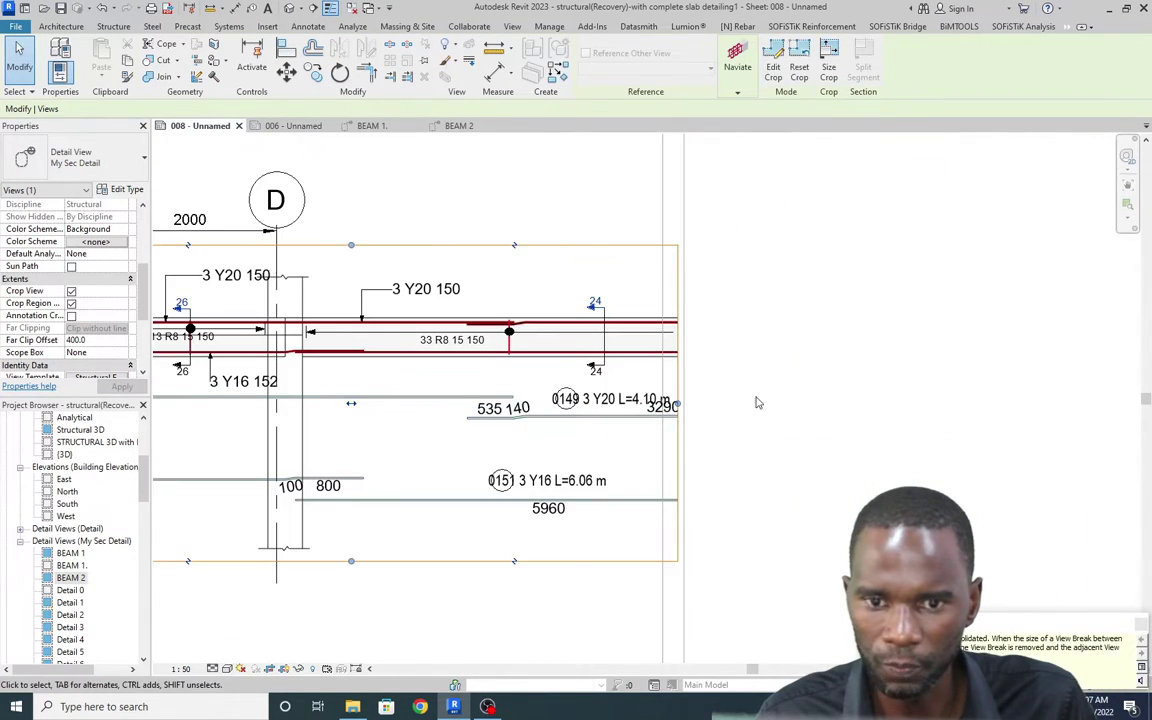
key("Escape")
scroll(802, 396, "down", 2)
scroll(761, 404, "up", 1)
scroll(769, 429, "up", 3)
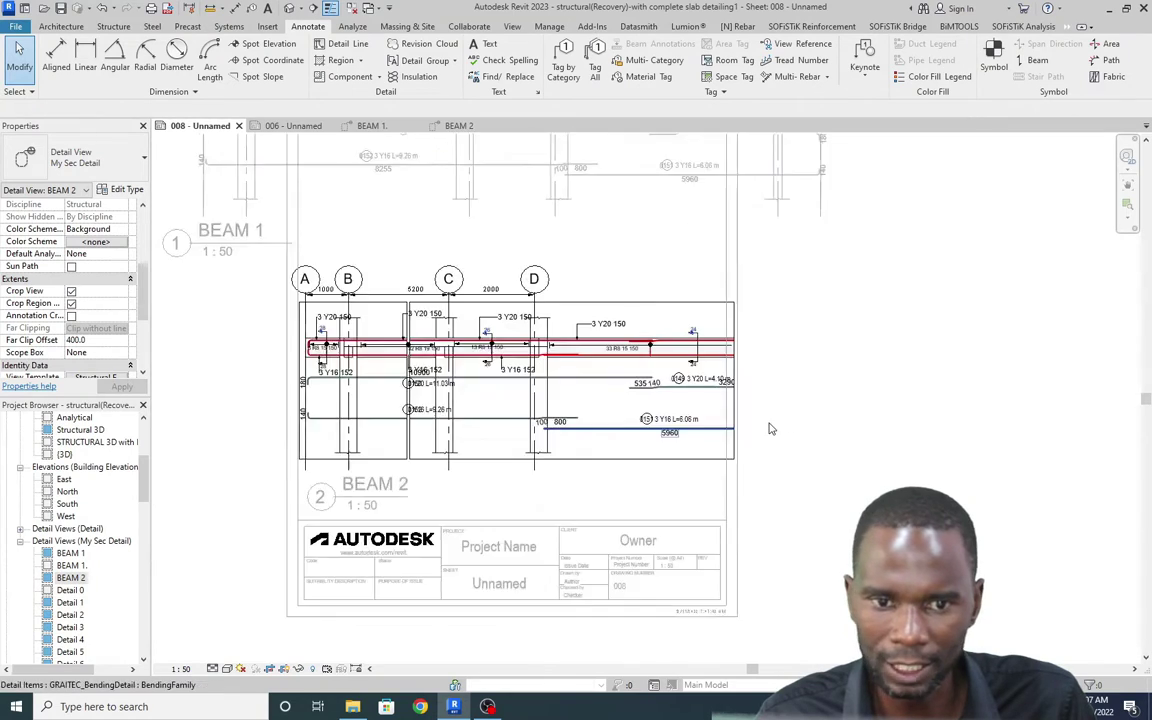
Step: Widen the BEAM 2 viewport crop on both sides to reveal grids E and F
left_click(564, 487)
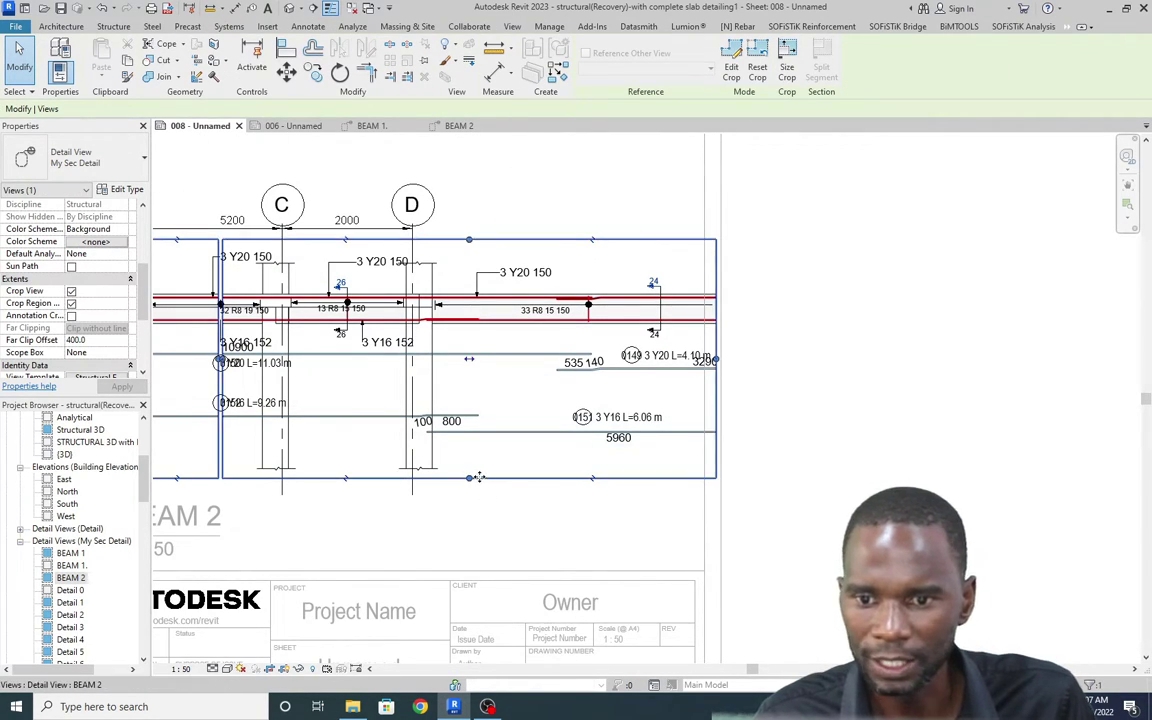
left_click_drag(714, 362, 900, 365)
scroll(627, 400, "down", 3)
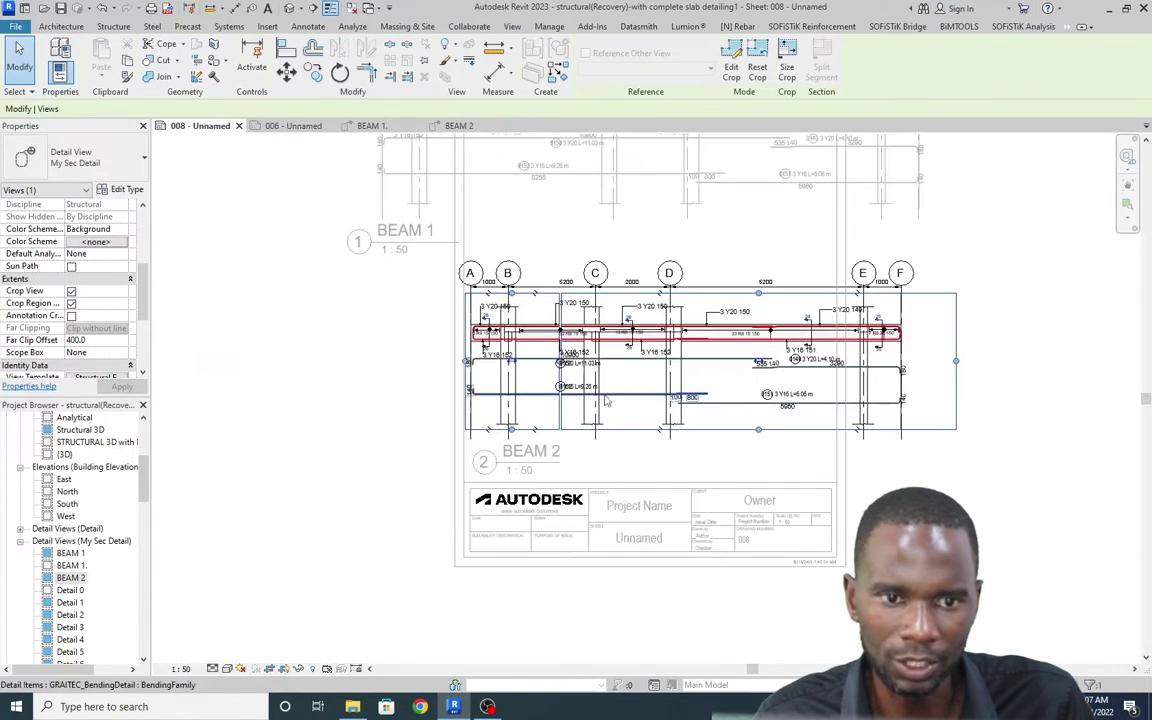
left_click_drag(467, 362, 436, 366)
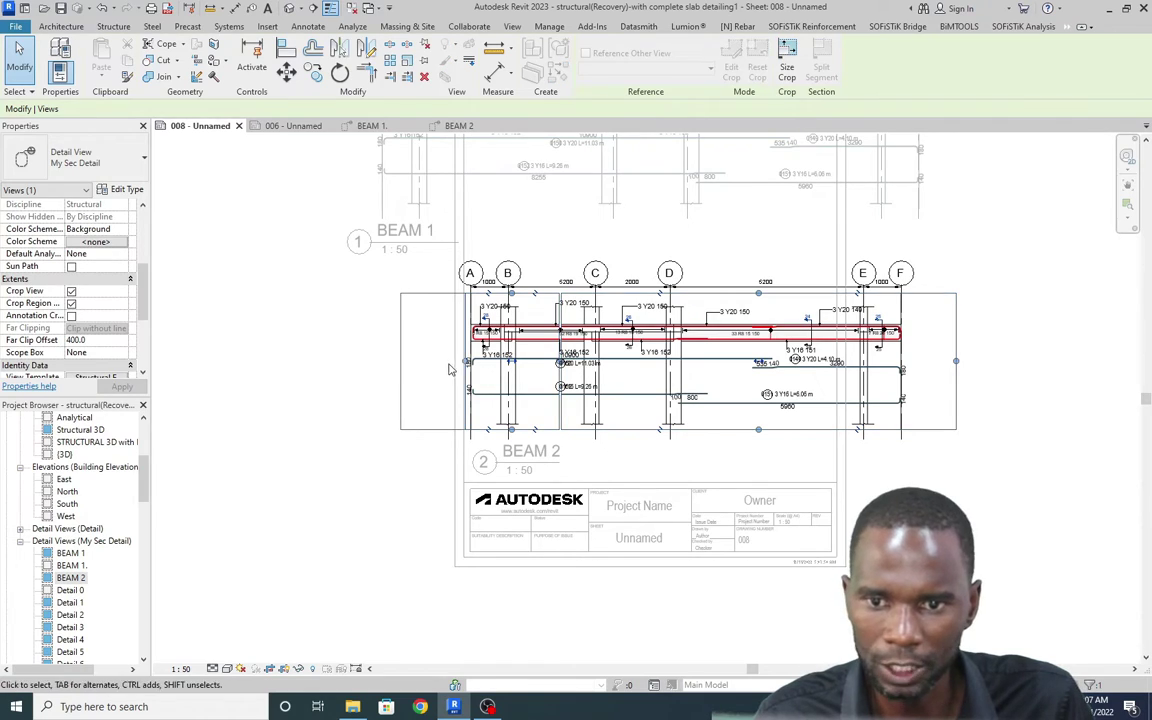
scroll(700, 390, "up", 3)
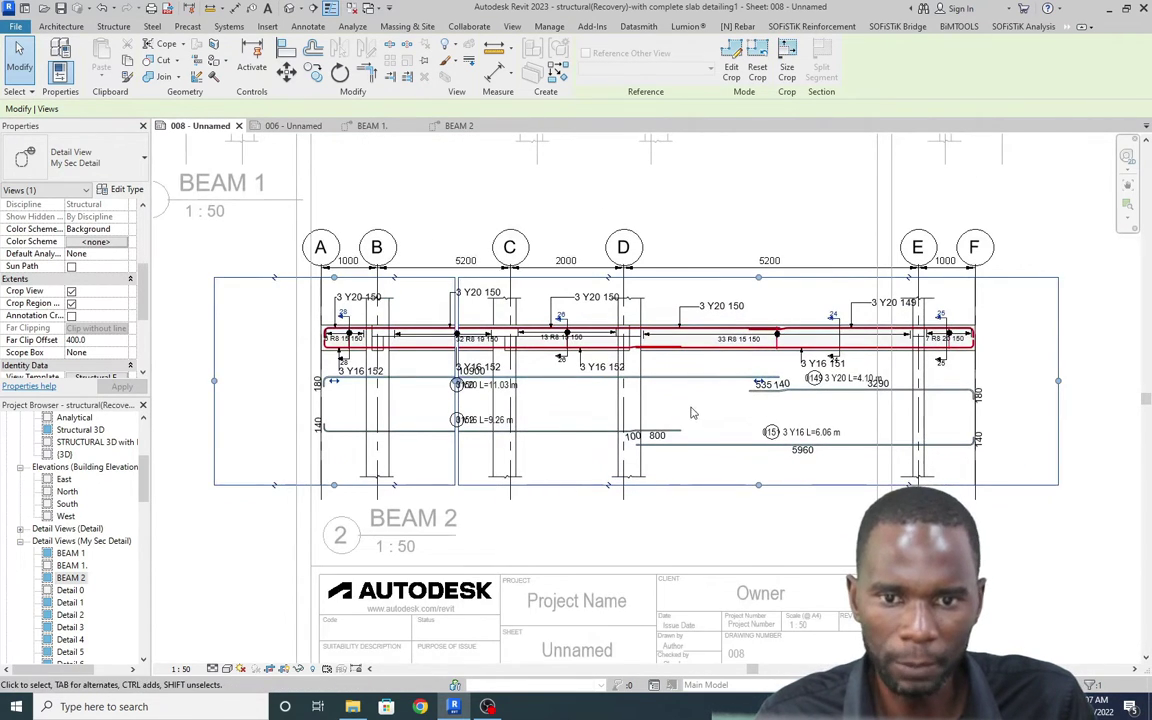
Step: Inside the BEAM 2 view, close the last break near the 0150 bar label
double_click(690, 412)
scroll(548, 399, "up", 3)
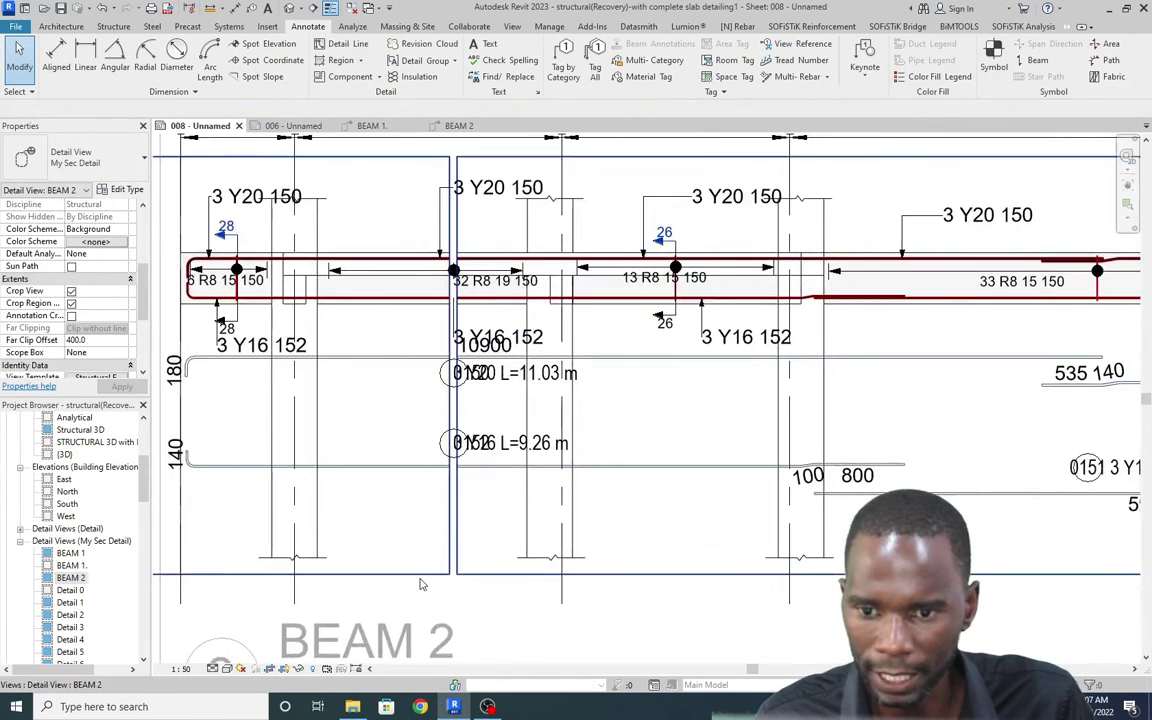
left_click(421, 576)
scroll(455, 372, "up", 4)
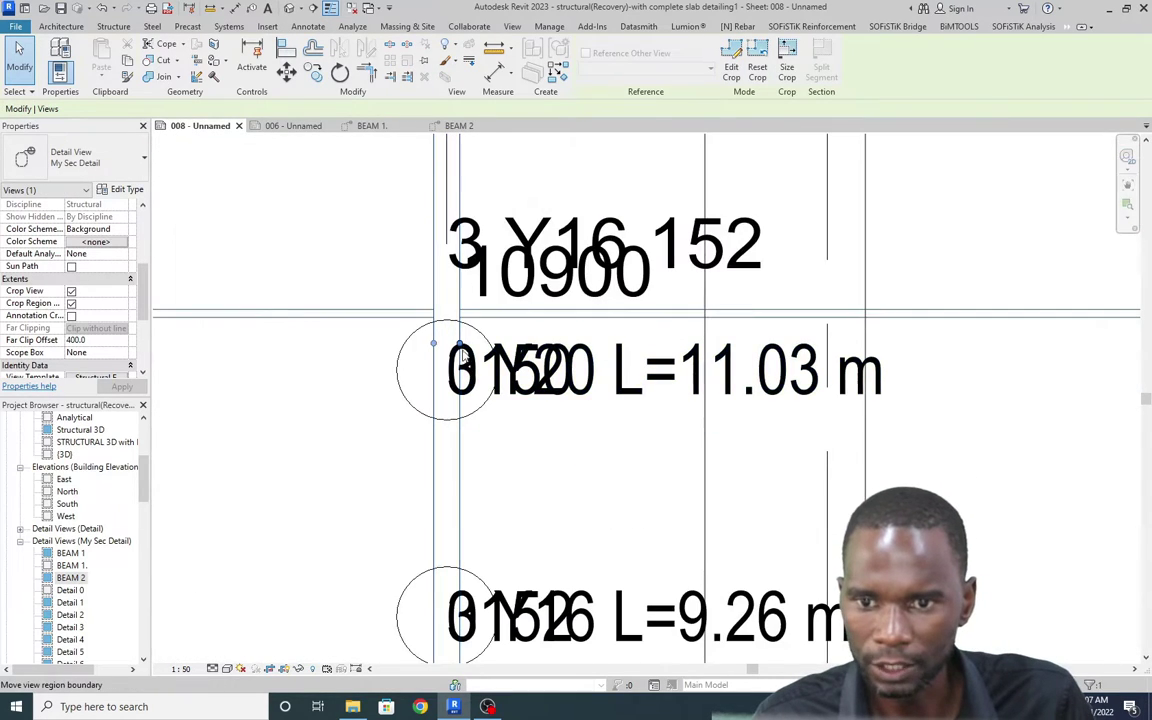
left_click_drag(461, 349, 443, 355)
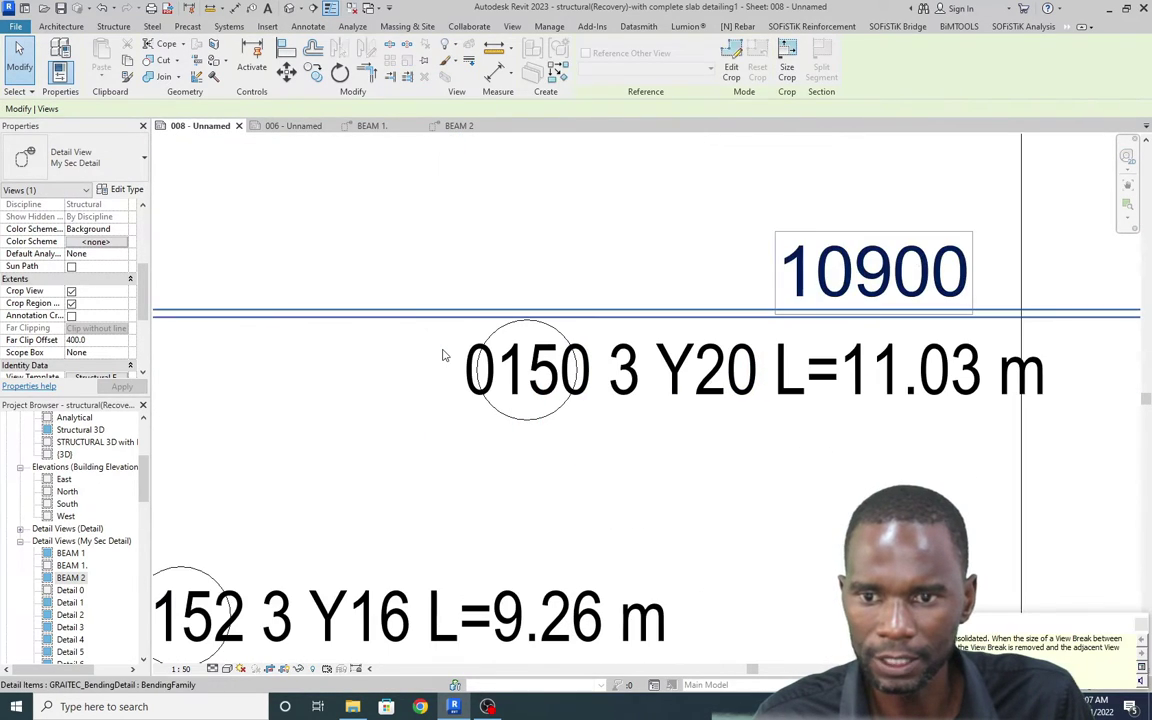
left_click(334, 393)
scroll(319, 381, "down", 5)
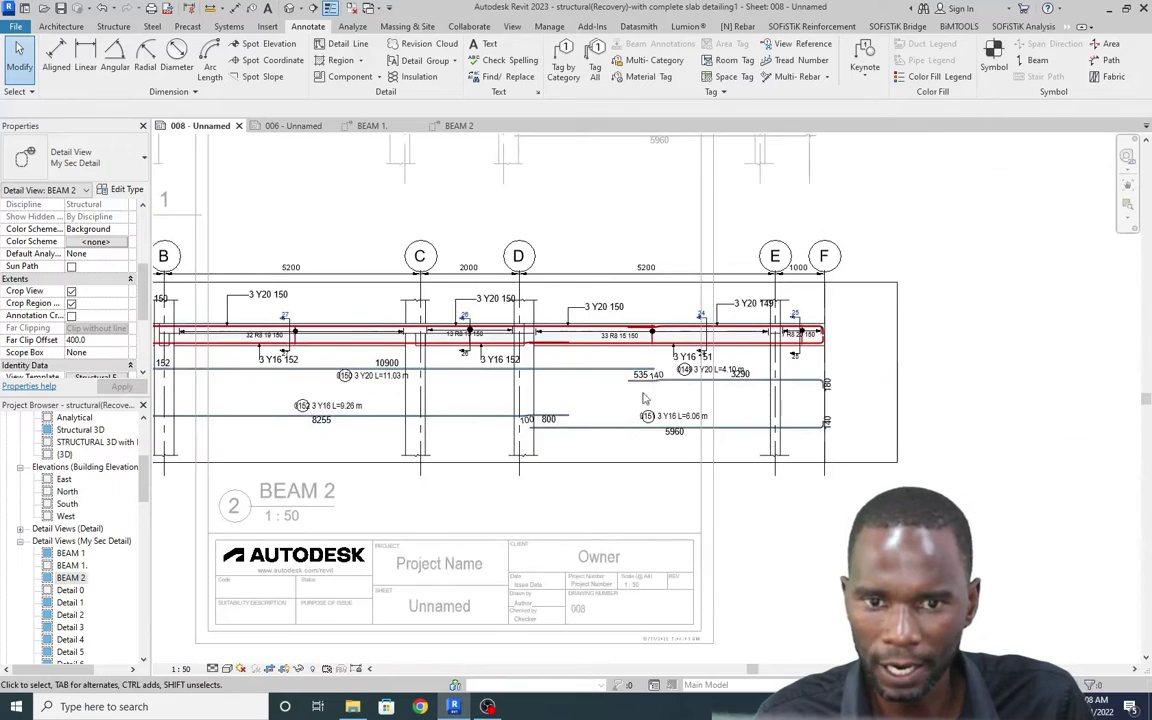
scroll(630, 395, "down", 2)
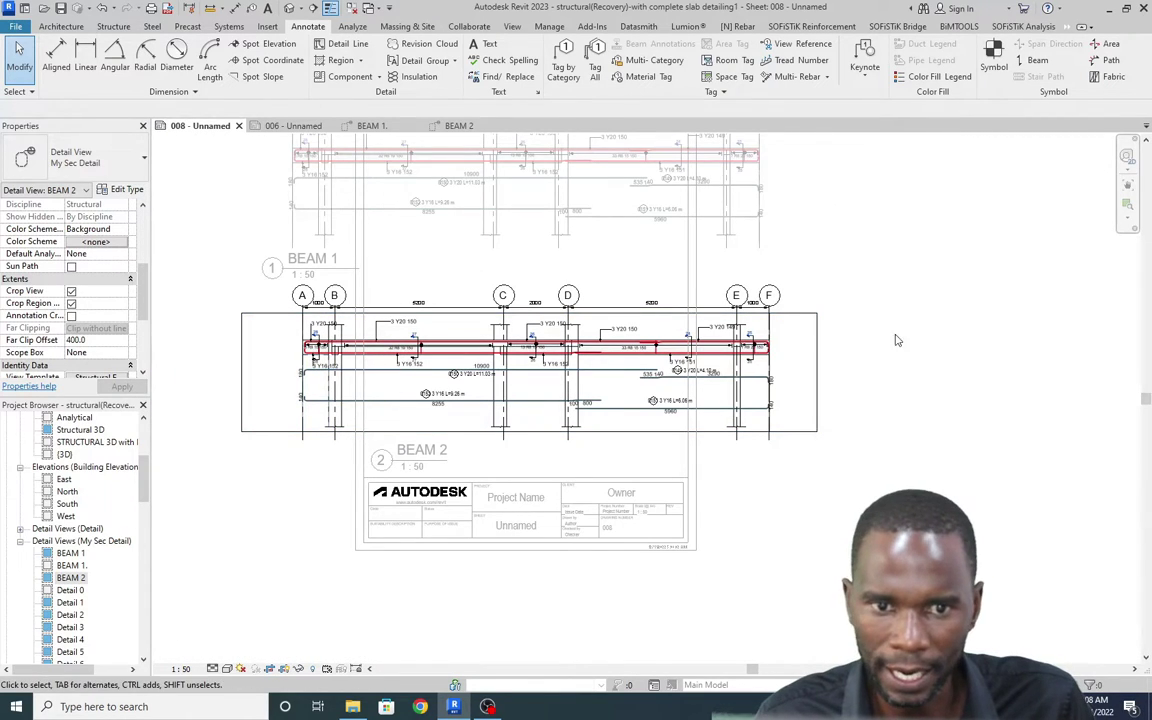
scroll(476, 395, "down", 2)
scroll(563, 337, "up", 3)
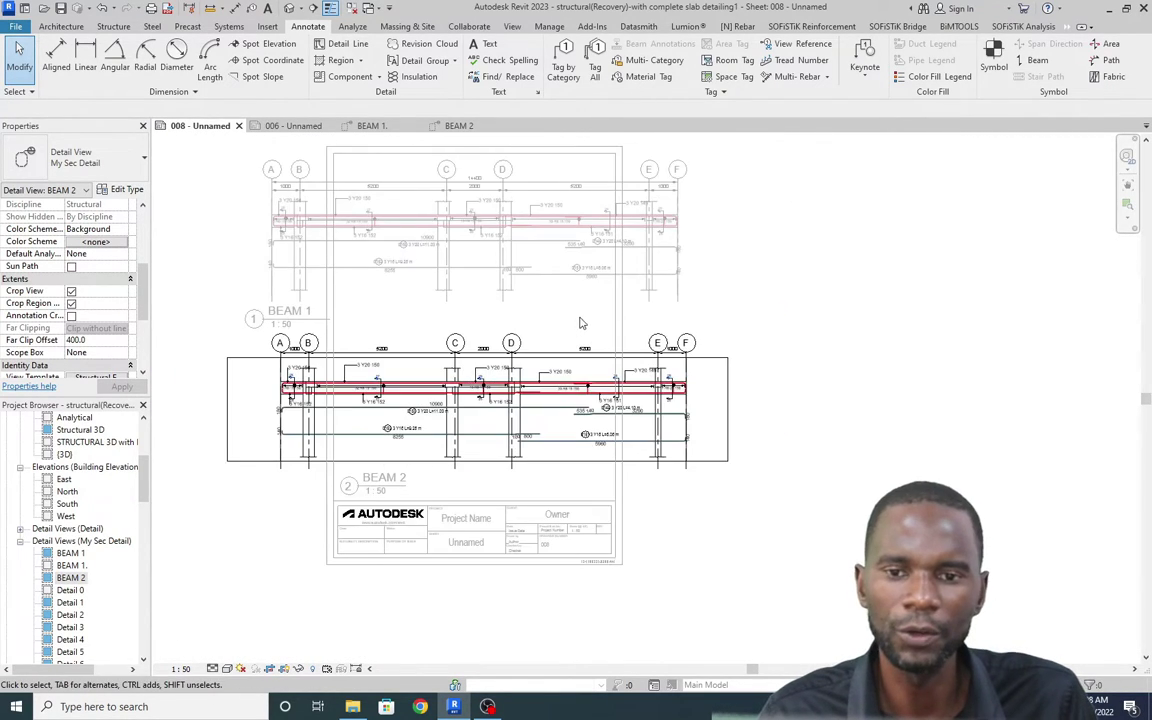
Step: Deactivate the BEAM 2 view and review both beam details on sheet 008
double_click(581, 321)
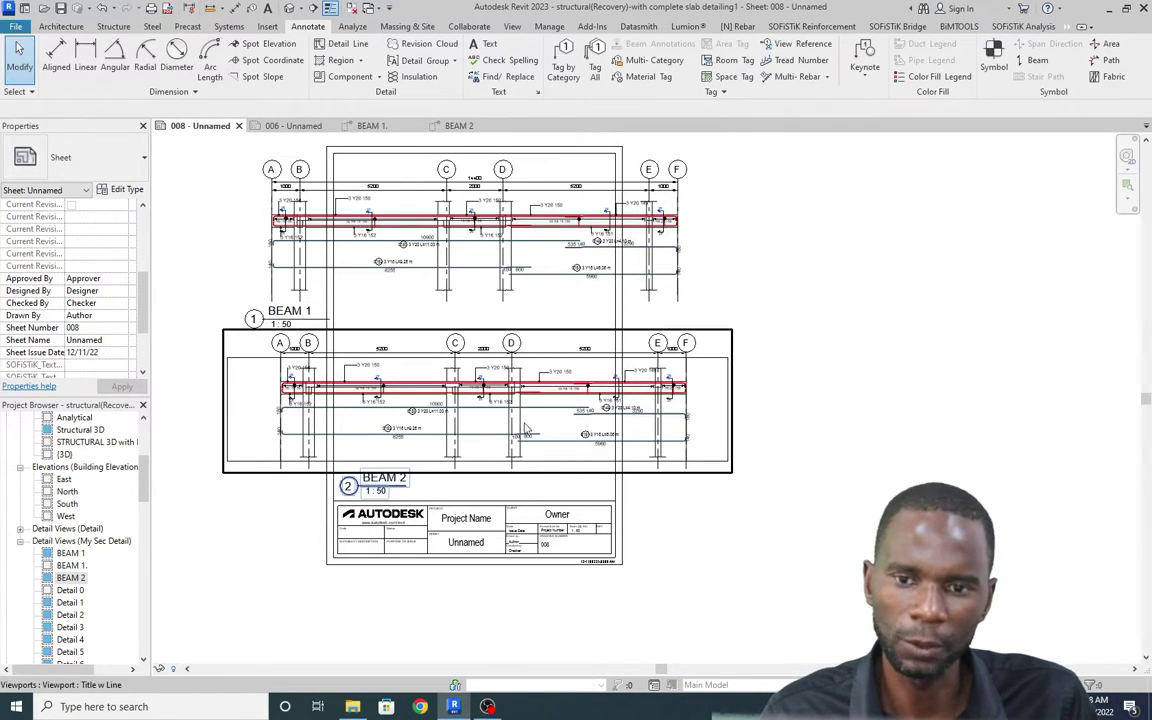
scroll(520, 300, "up", 3)
scroll(422, 287, "down", 3)
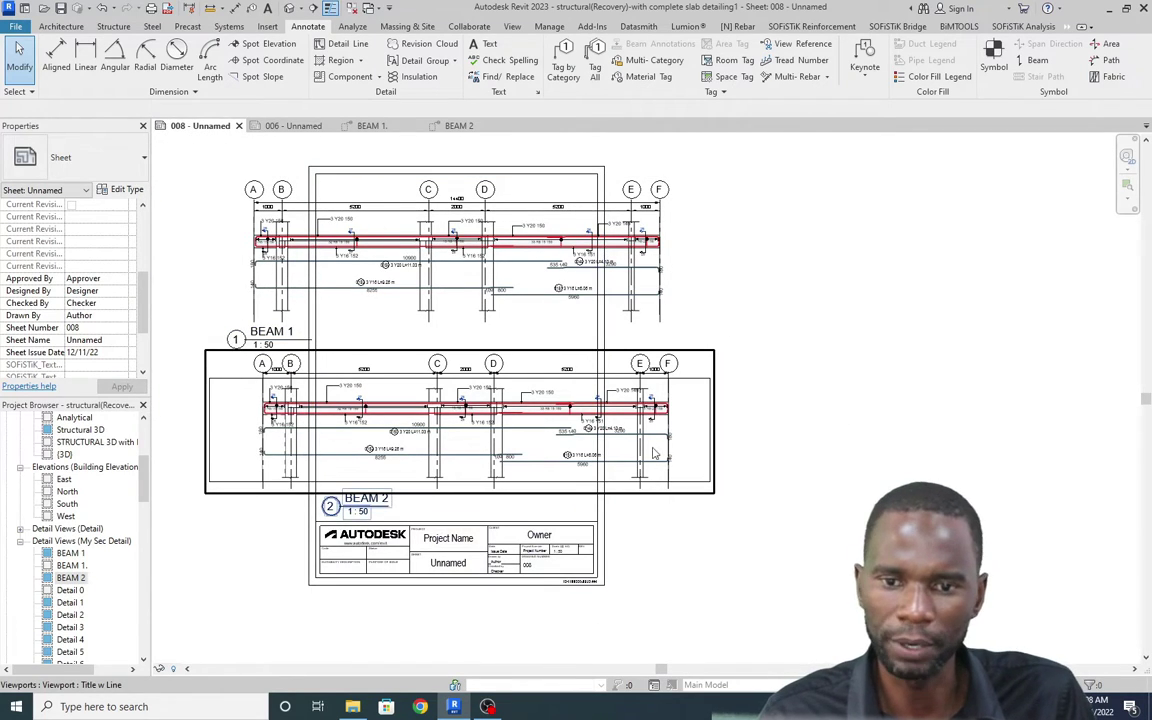
scroll(487, 391, "up", 1)
scroll(420, 490, "down", 1)
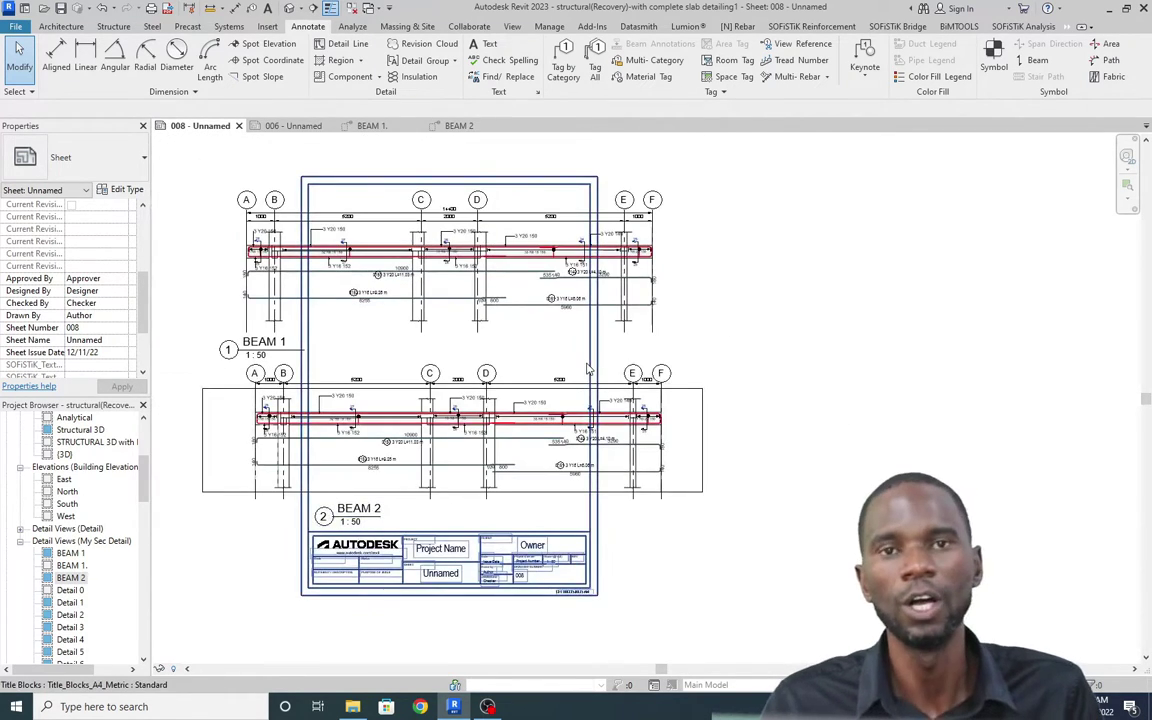